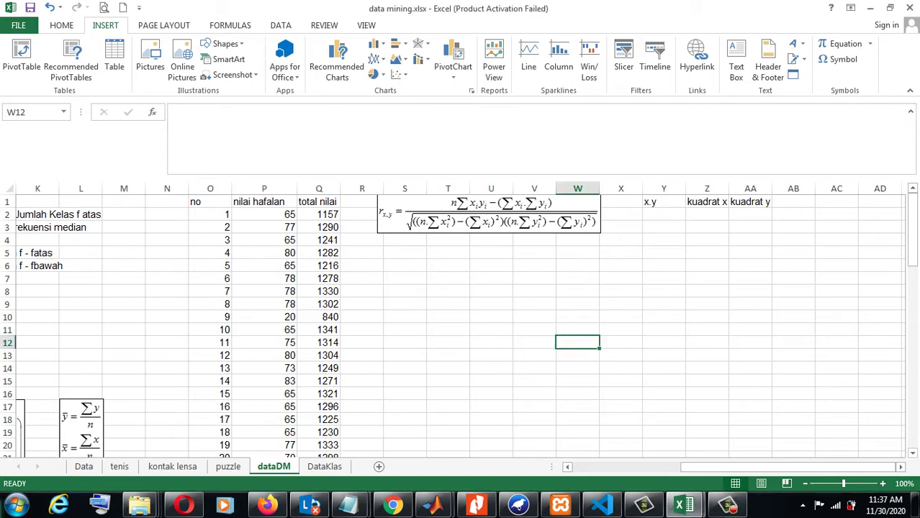
Enter 'regresi linear sederhana' and 'regresi linear berganda' in S6 and S7
click(405, 265)
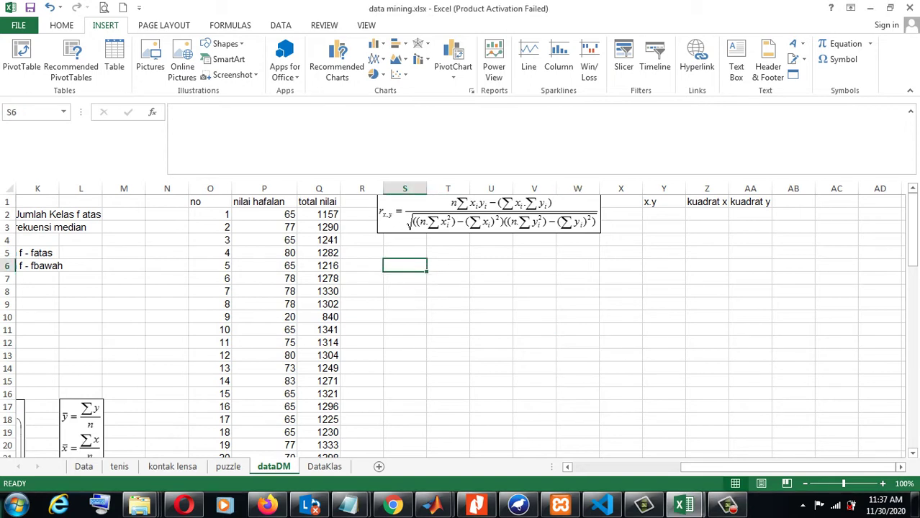
text(regresi )
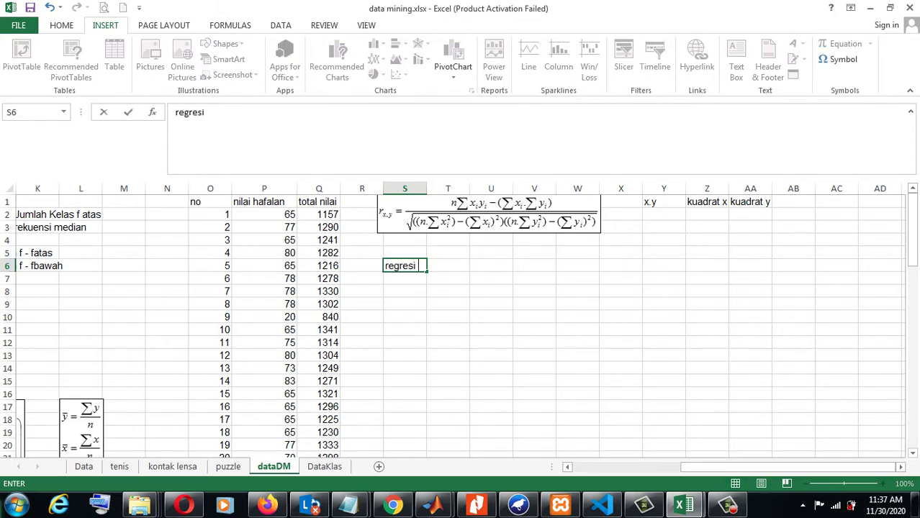
text(linea)
text(r sederh)
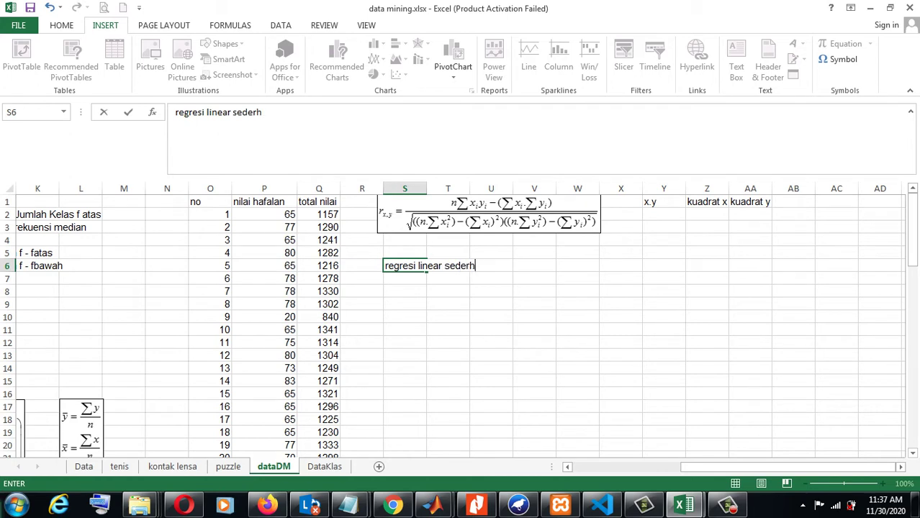
text(ana)
key(Return)
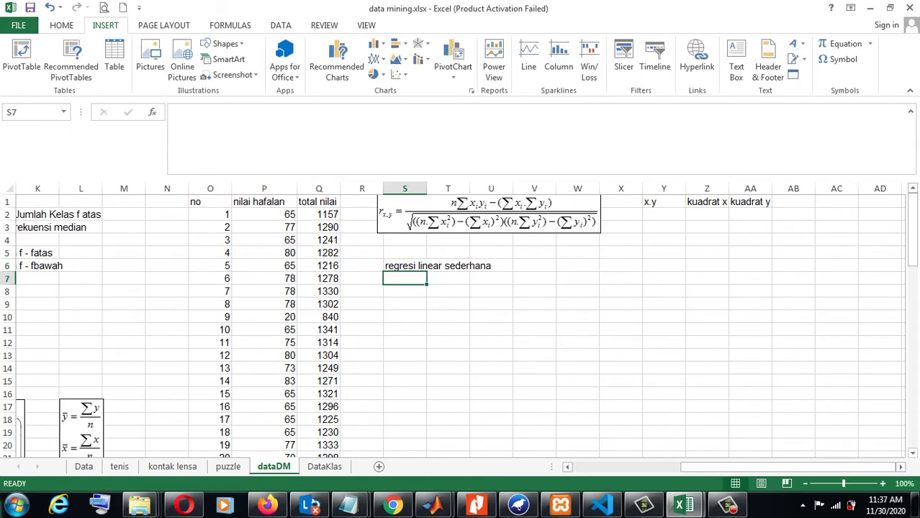
text(regresi )
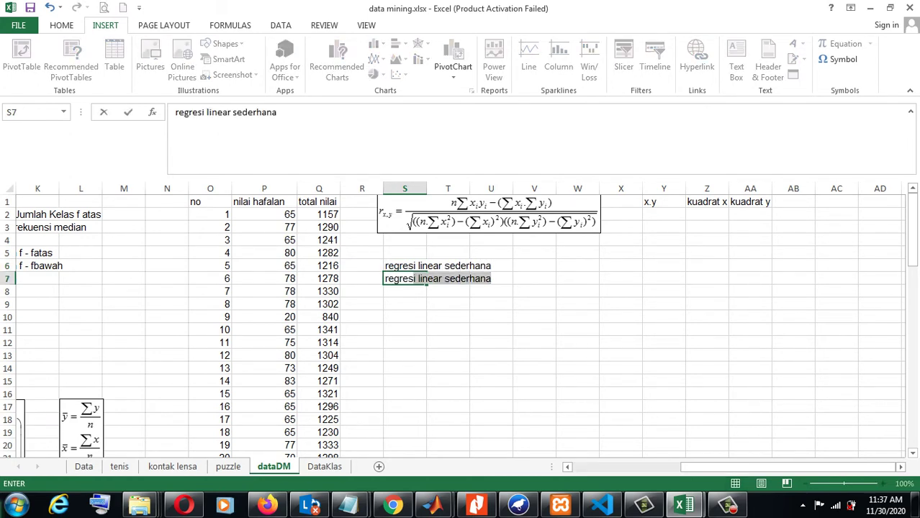
text(line)
text(ar bergan)
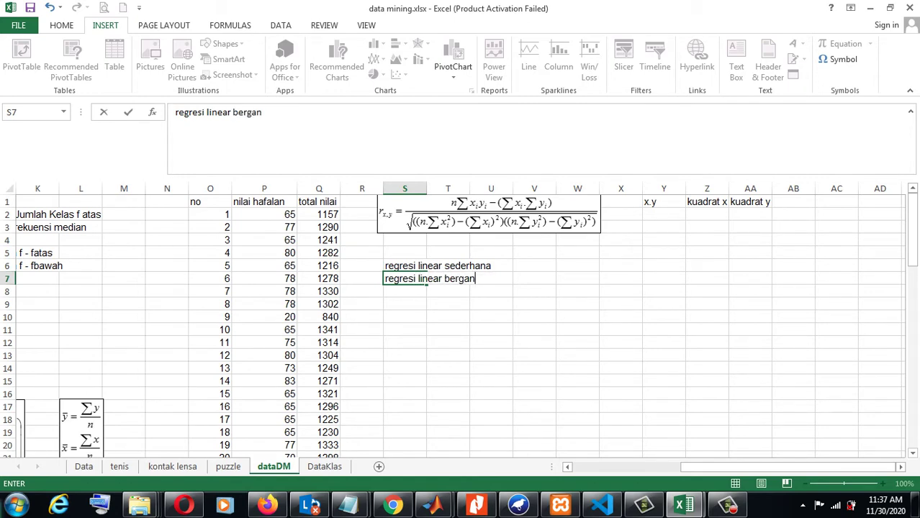
text(da)
key(Return)
Add 'korelasi' in S8, correcting the misspelled 'korelaso'
text(k)
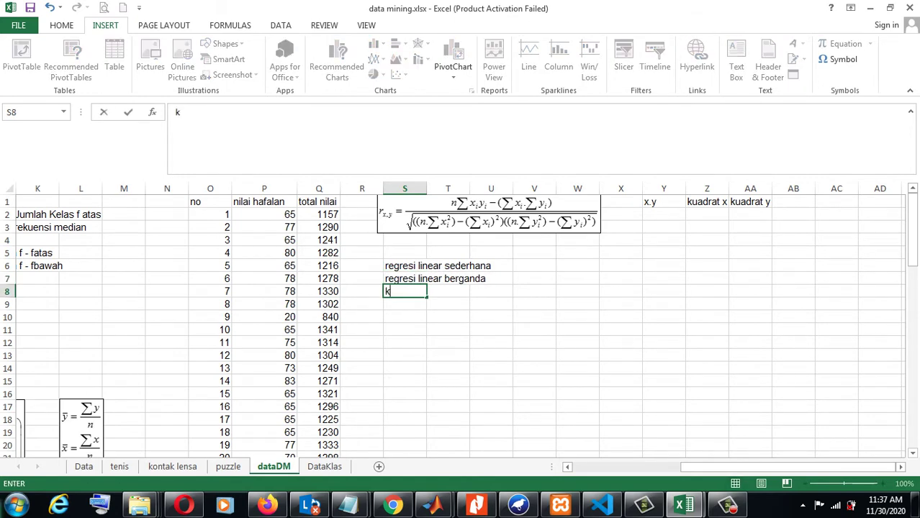
text(orelaso)
key(Return)
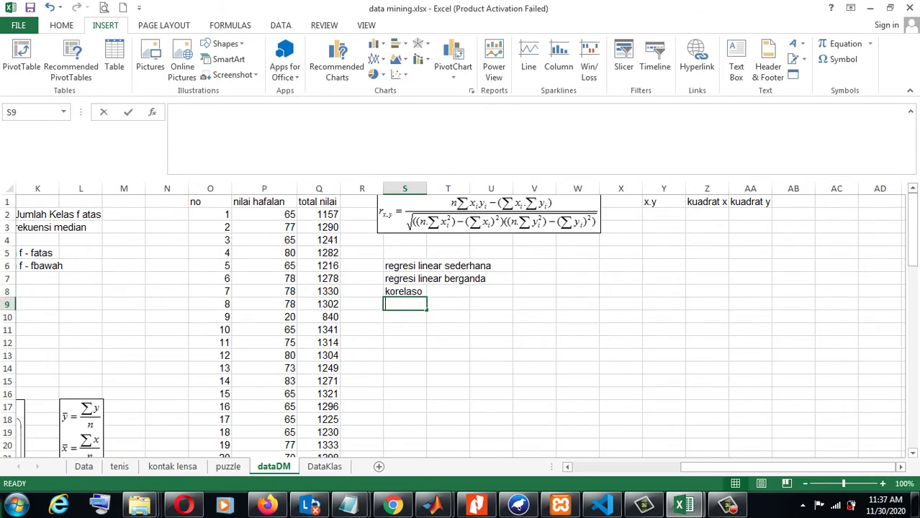
key(Return)
key(Up)
key(Up)
key(F2)
key(BackSpace)
text(i)
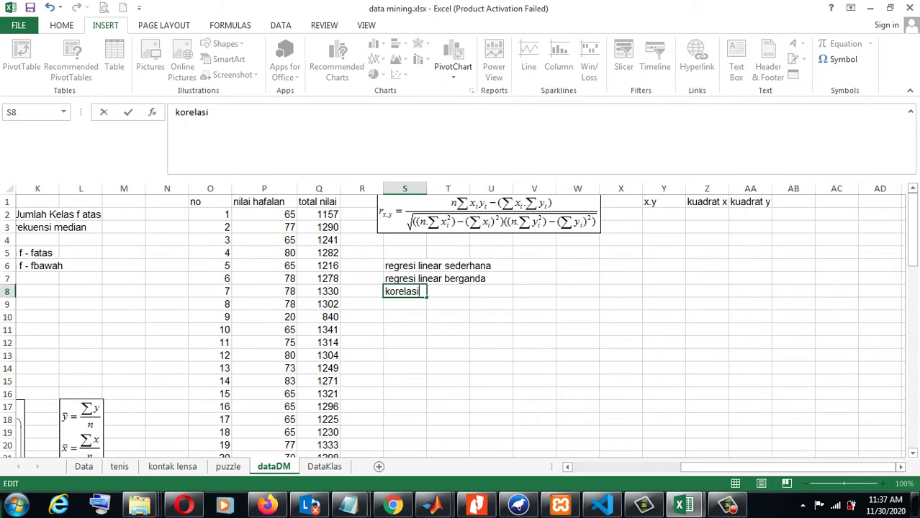
key(Return)
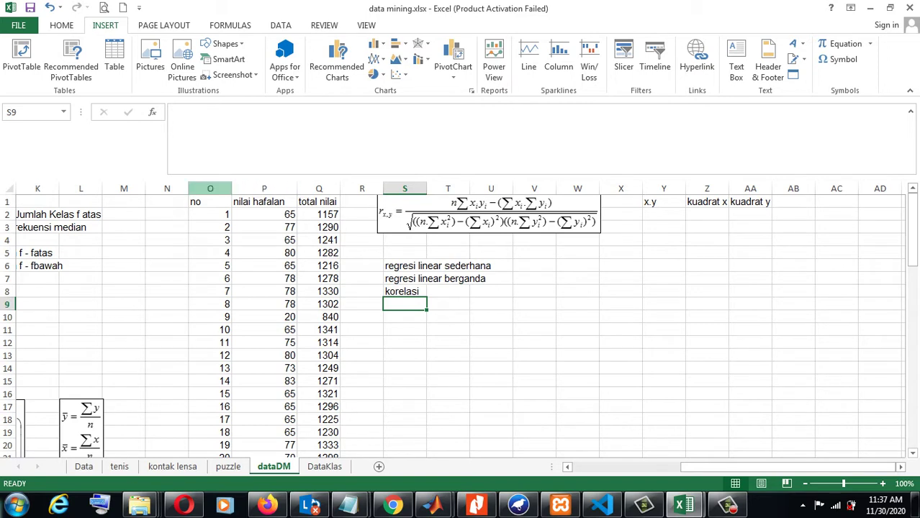
drag(210, 201, 319, 214)
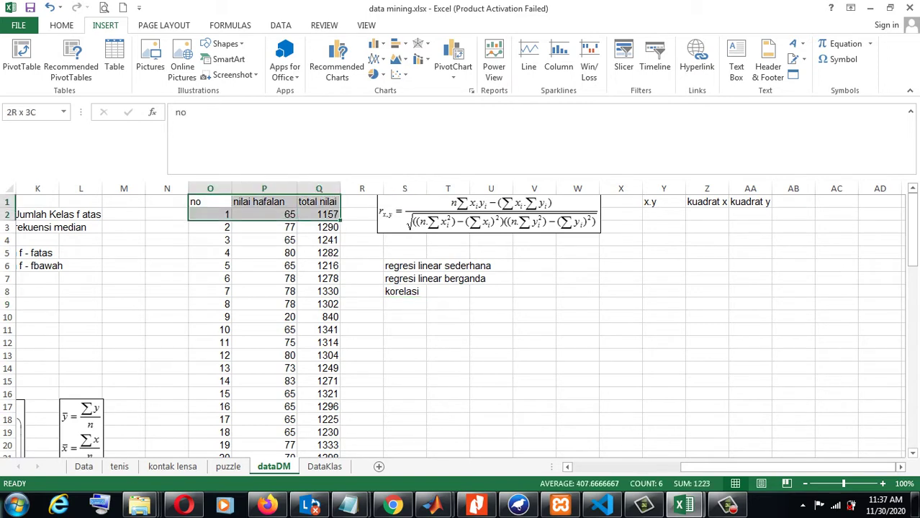
scroll(460, 324, down, 1)
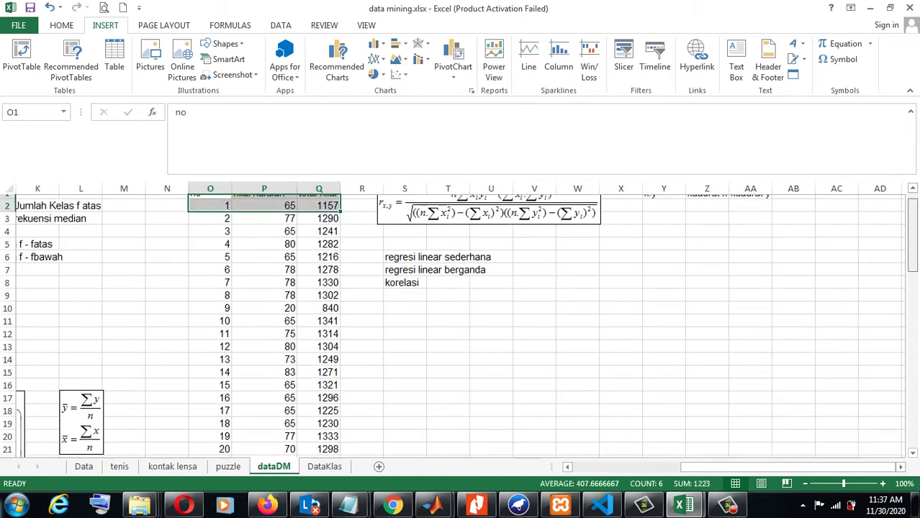
scroll(461, 324, down, 5)
scroll(461, 324, down, 1)
scroll(460, 324, down, 3)
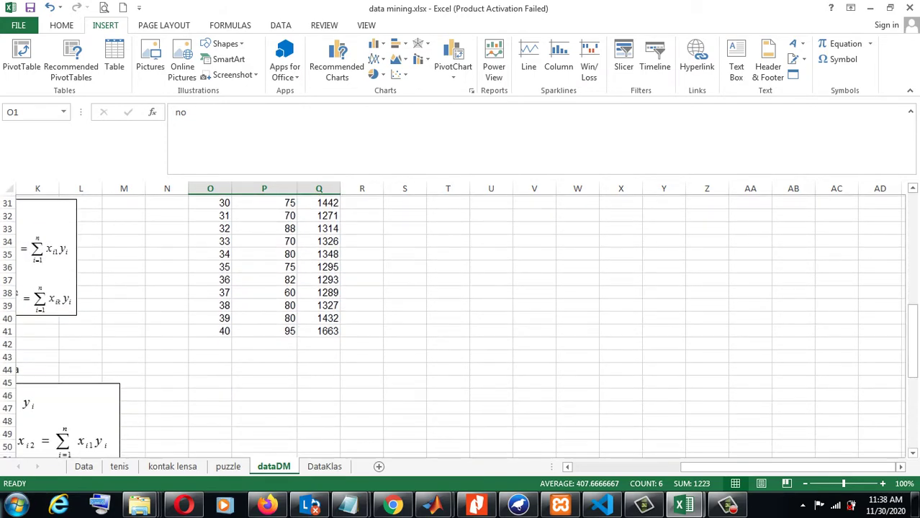
click(210, 330)
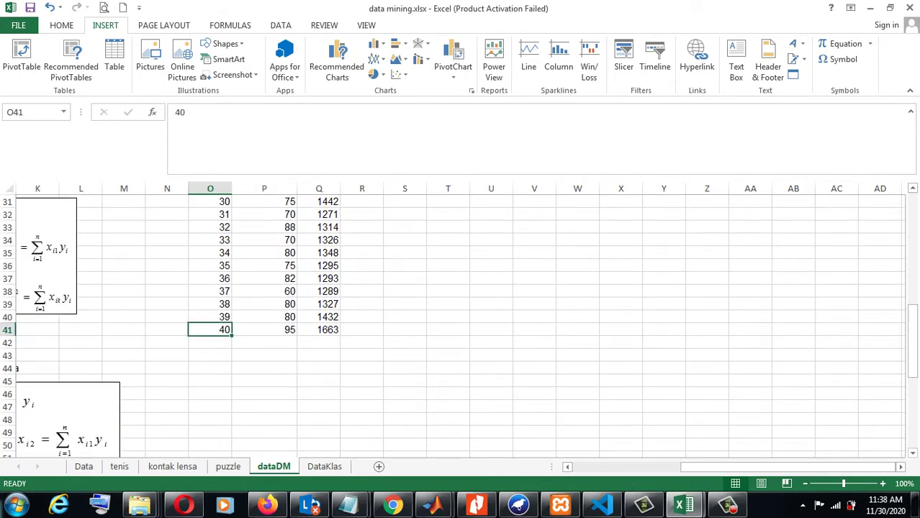
scroll(461, 324, up, 6)
scroll(461, 324, up, 4)
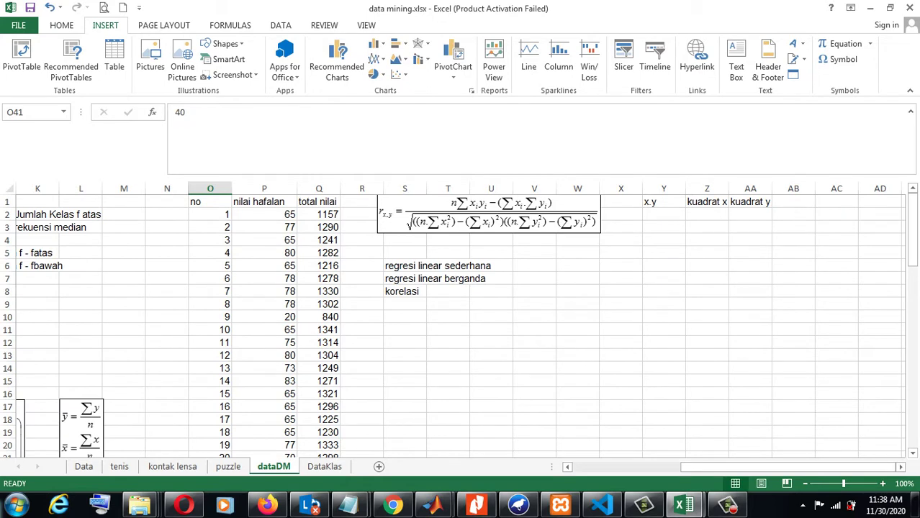
click(405, 265)
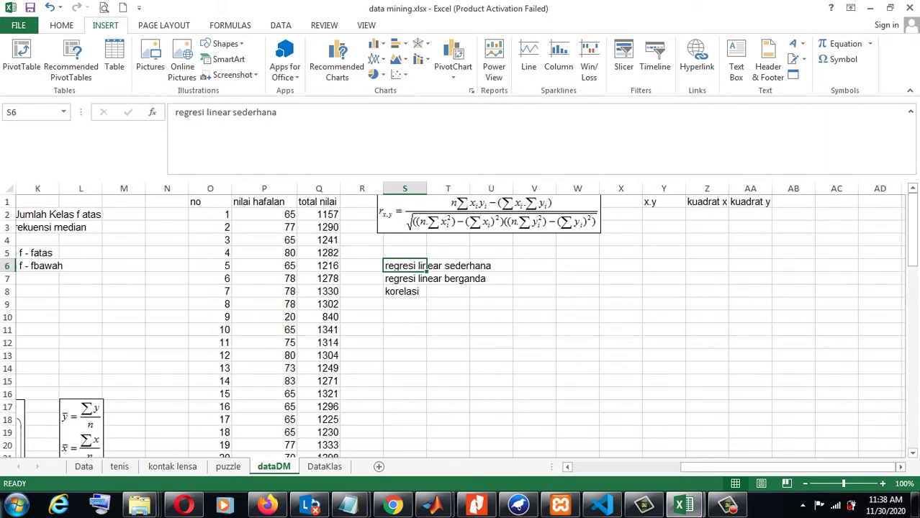
Enter 'variabel input x (variabel independen) 1' in S11, then return to S8
click(404, 330)
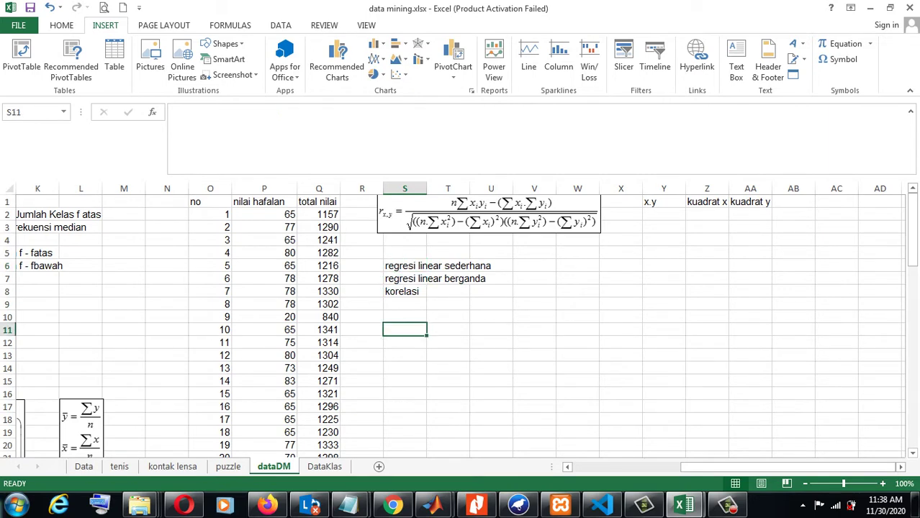
text(variabel i)
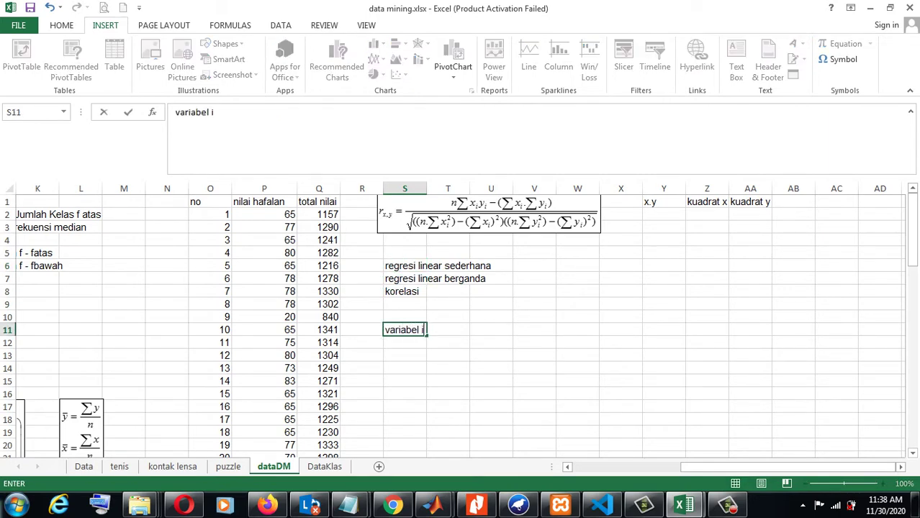
text(nput)
text( x)
text((variab)
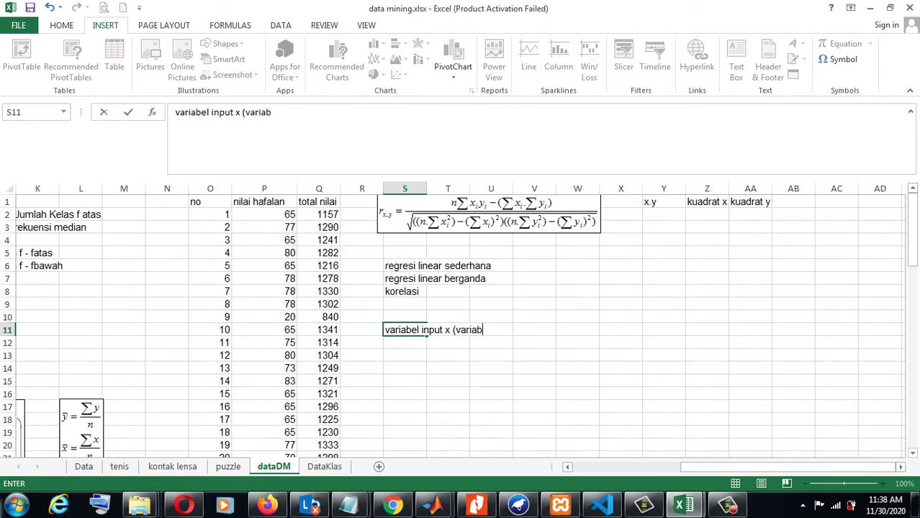
text(el independe)
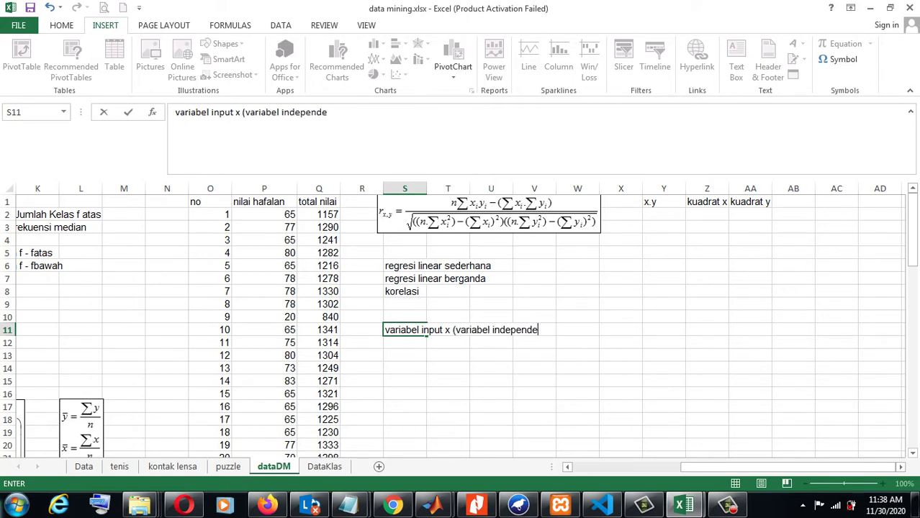
text(n))
text( 1)
key(Return)
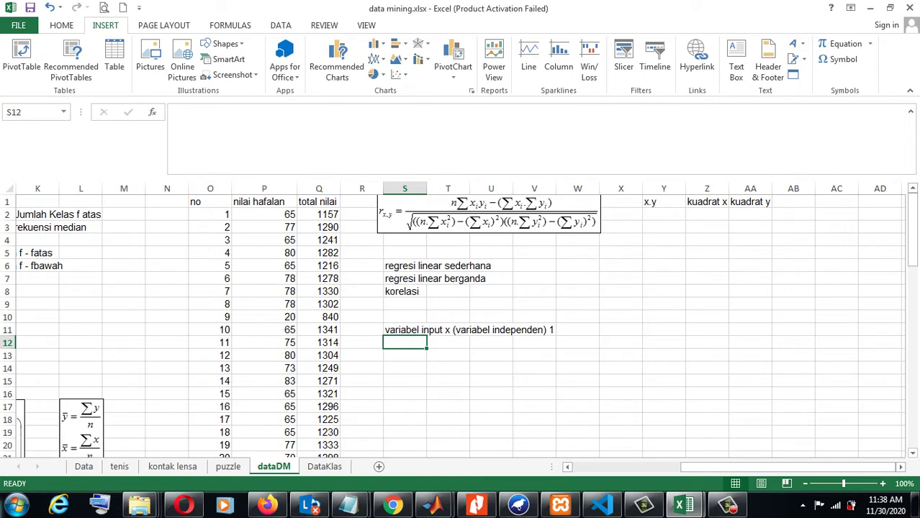
key(Up)
key(Up)
key(Up)
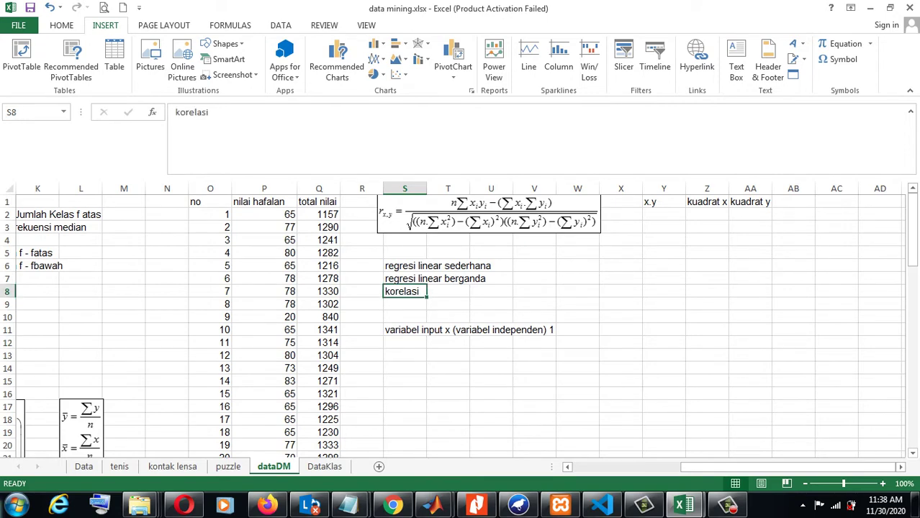
click(263, 202)
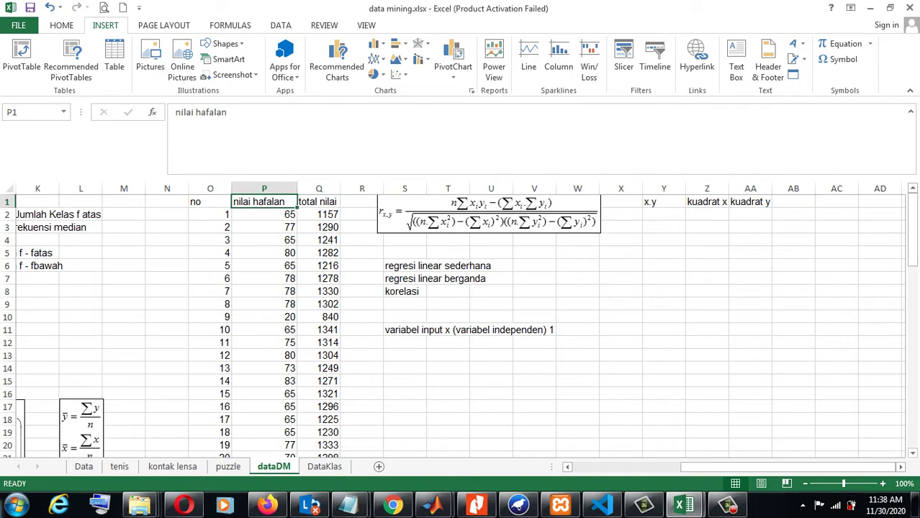
click(318, 202)
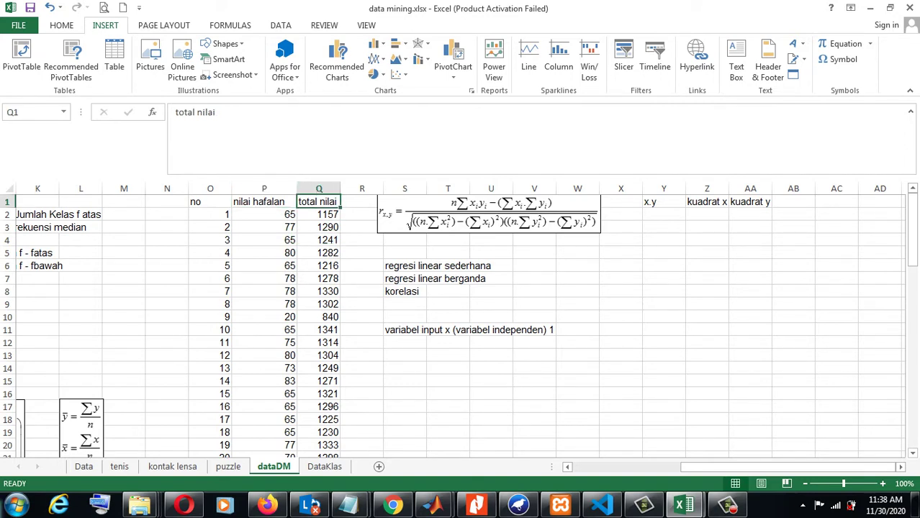
scroll(459, 320, left, 3)
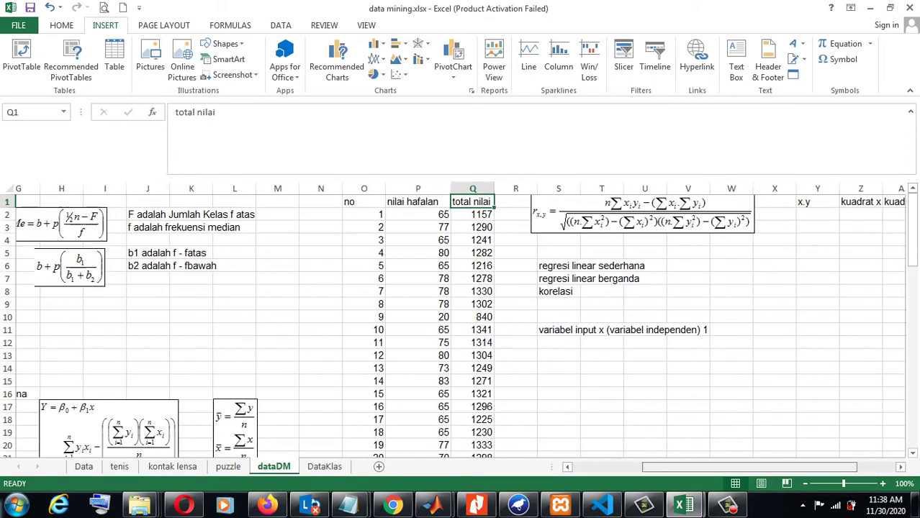
scroll(460, 321, left, 4)
scroll(459, 321, right, 2)
scroll(460, 321, down, 3)
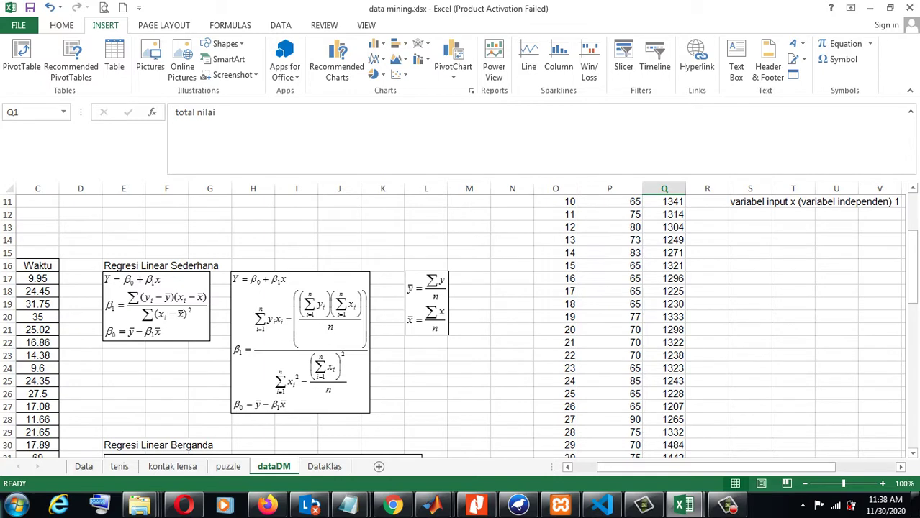
click(157, 306)
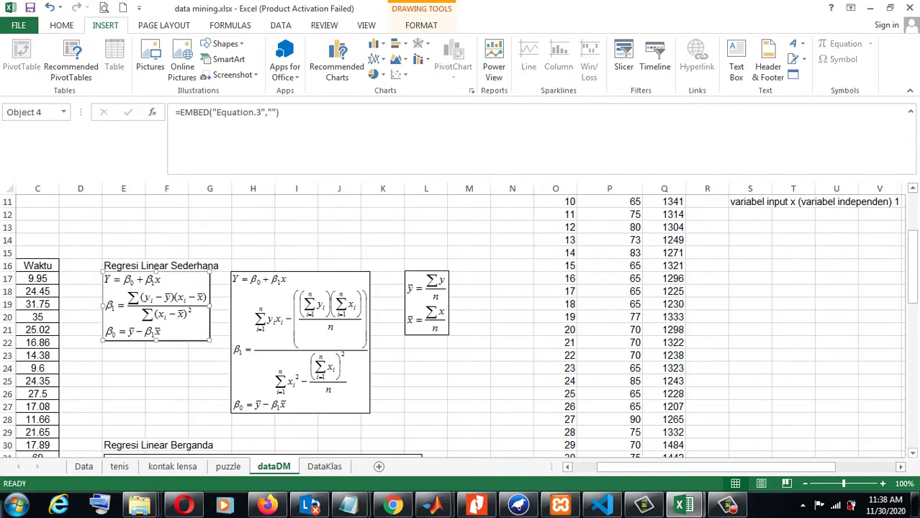
click(300, 342)
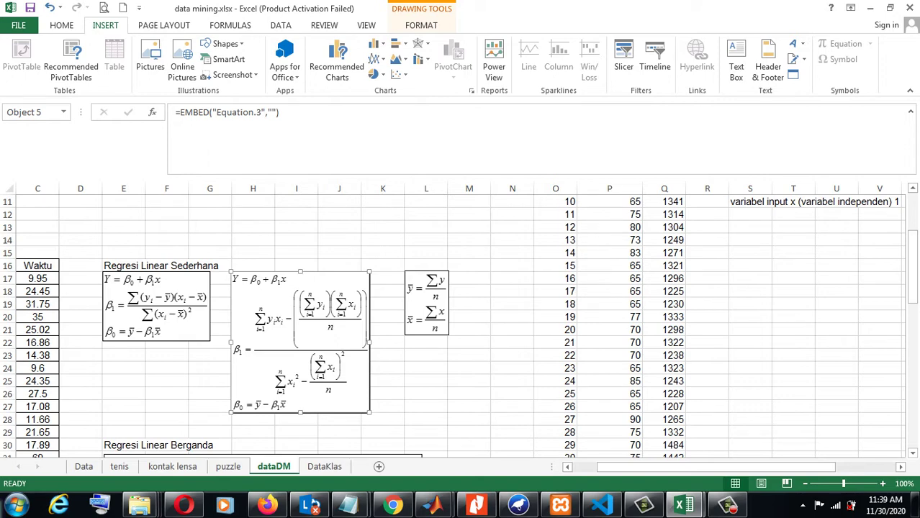
click(157, 306)
key(Tab)
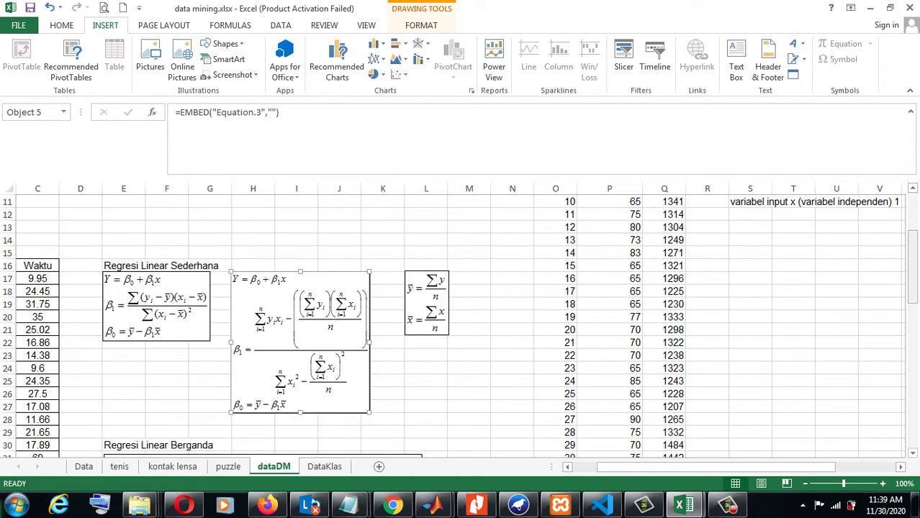
Scroll to row 1, select the Pearson correlation equation image and shift the view right
scroll(452, 324, up, 2)
scroll(452, 324, up, 2)
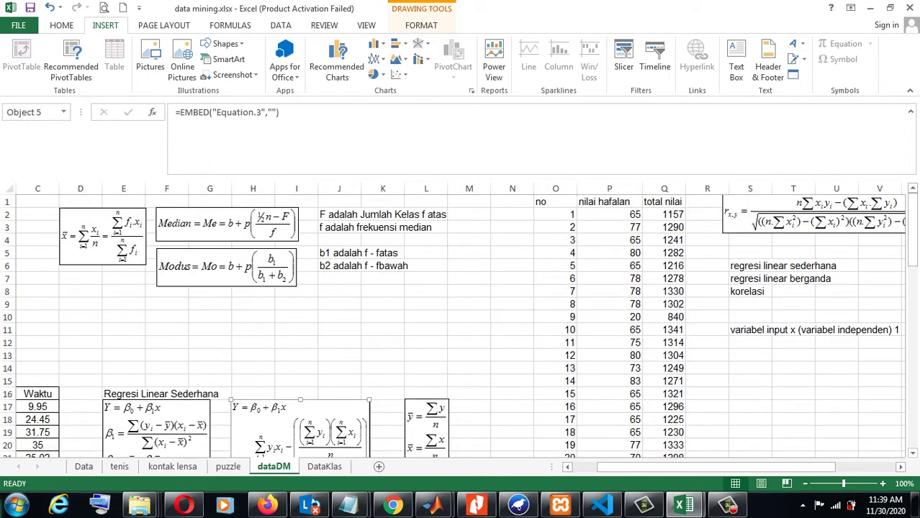
click(814, 214)
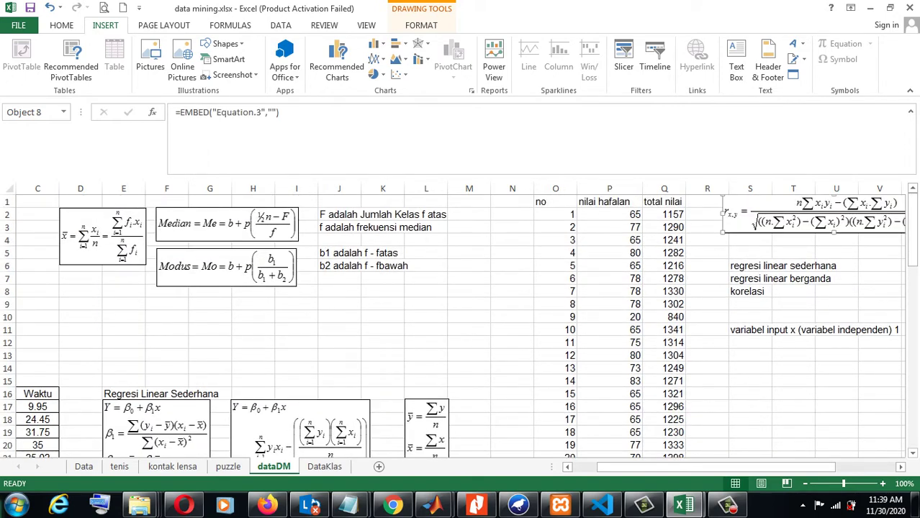
drag(717, 467, 752, 466)
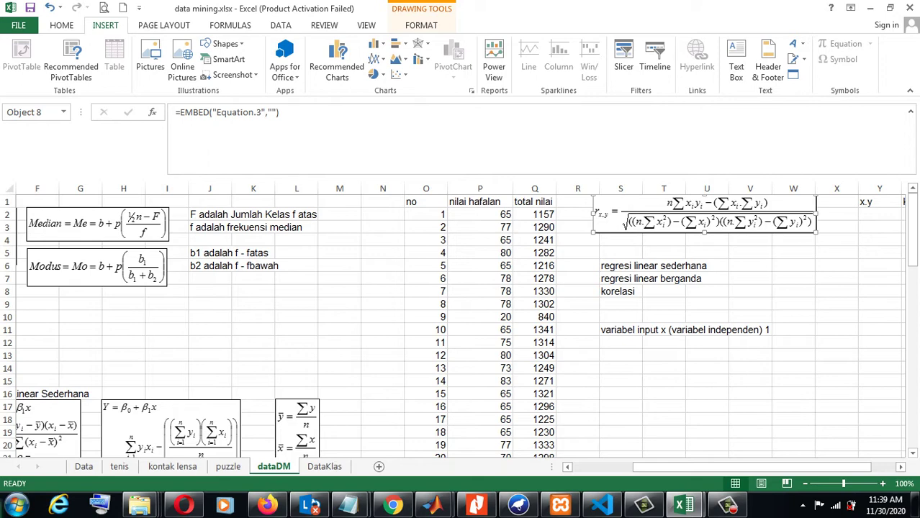
Note 'nilai korelasi antara 0-1' in T8 beside korelasi
click(664, 291)
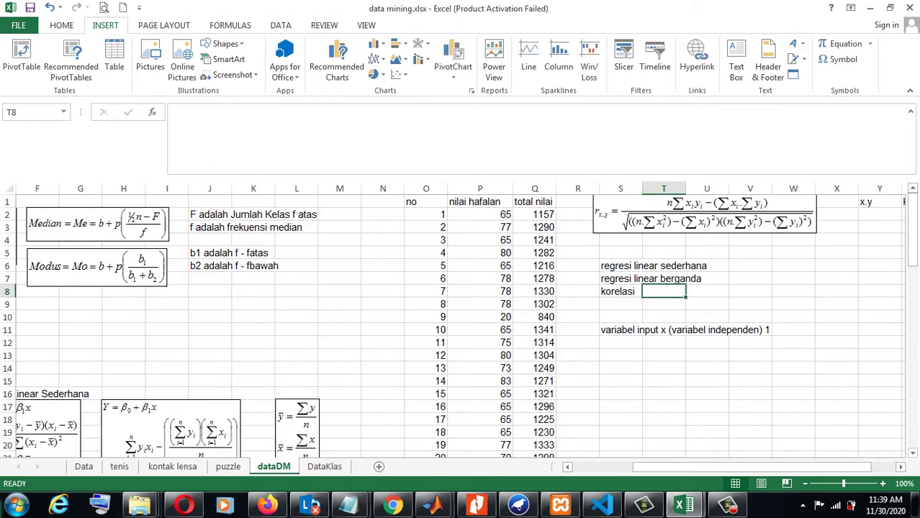
text(nilai )
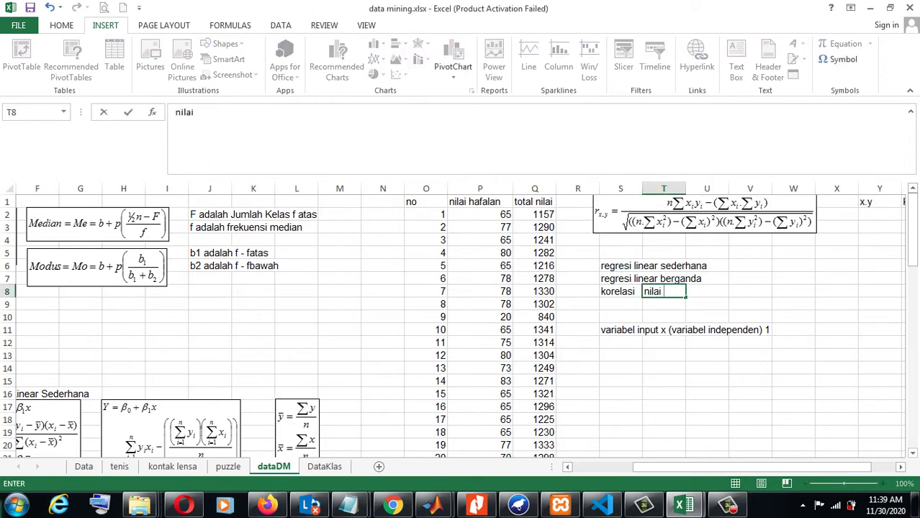
text(kore)
text(lasi)
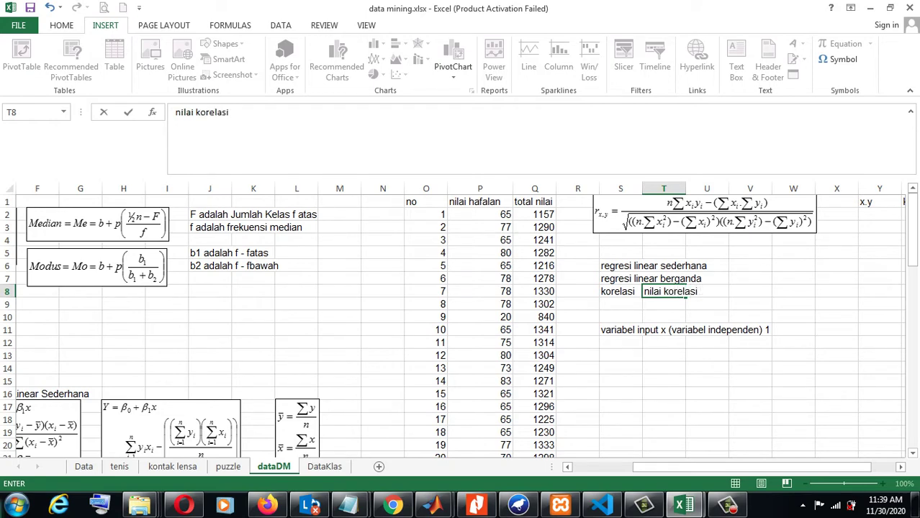
text( antara 0-1)
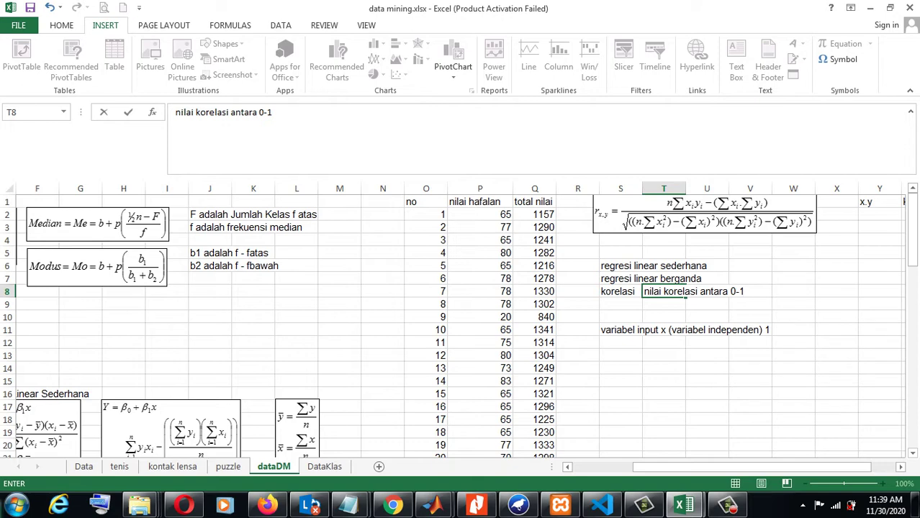
key(Up)
key(Up)
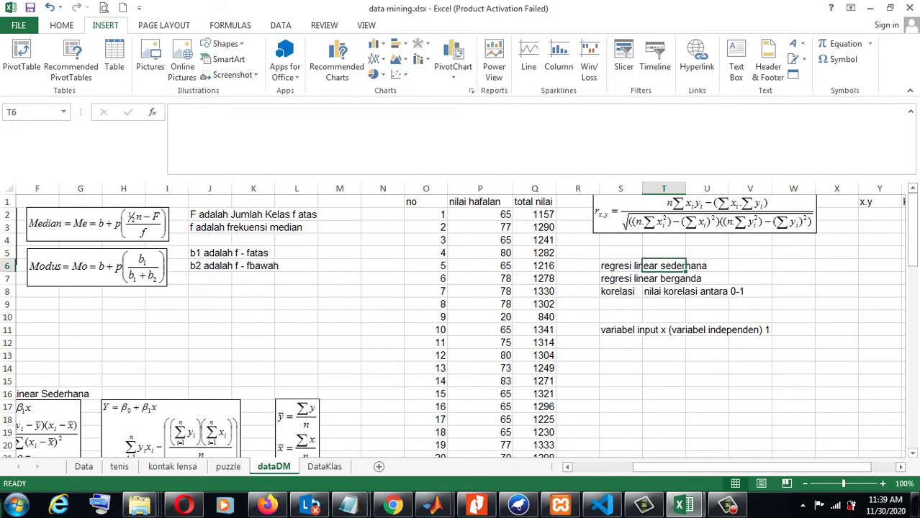
Enter 'persamaa y' in V6, then reopen it and delete the trailing y
key(Left)
key(Right)
key(Right)
key(Right)
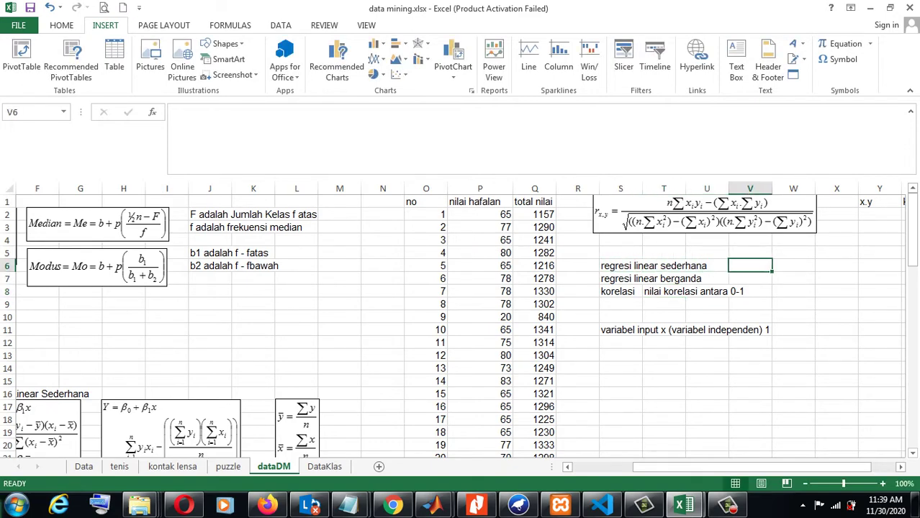
text(pe)
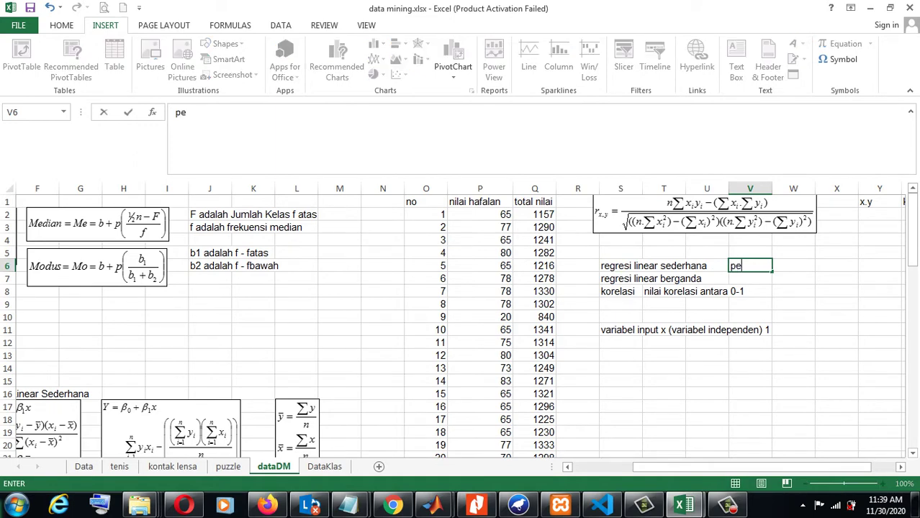
text(rsamaa)
text( y)
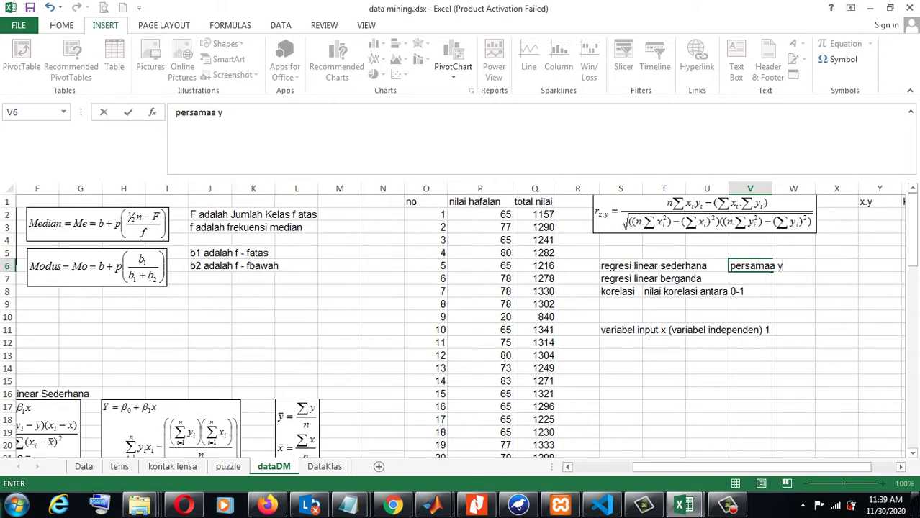
key(ctrl+Return)
key(shift+Left)
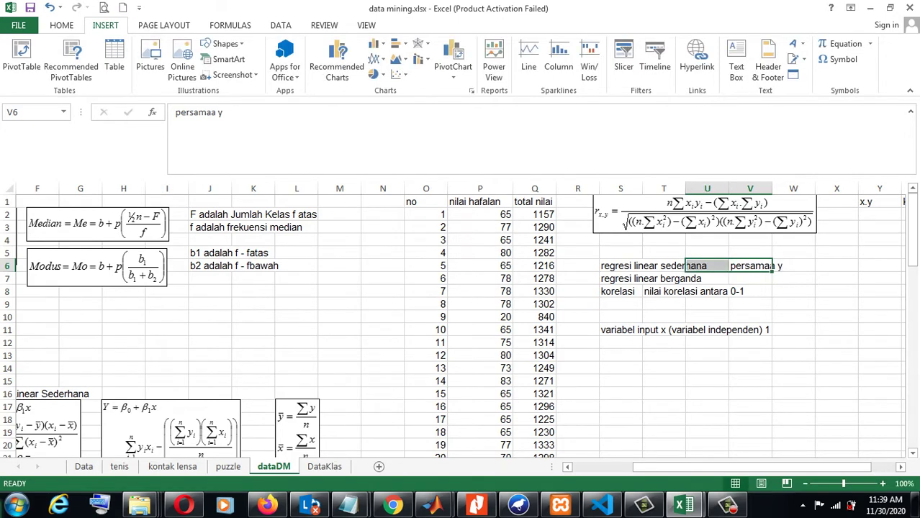
key(shift+Right)
key(Right)
key(Left)
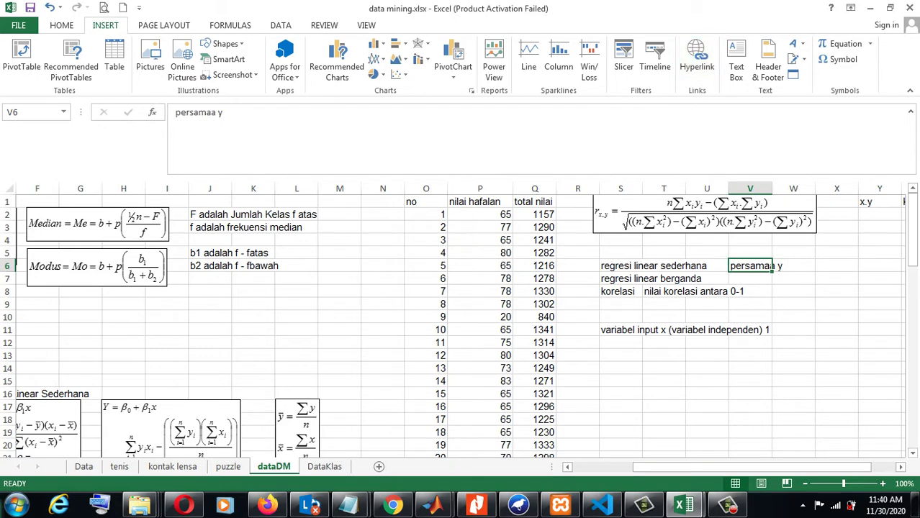
key(F2)
key(BackSpace)
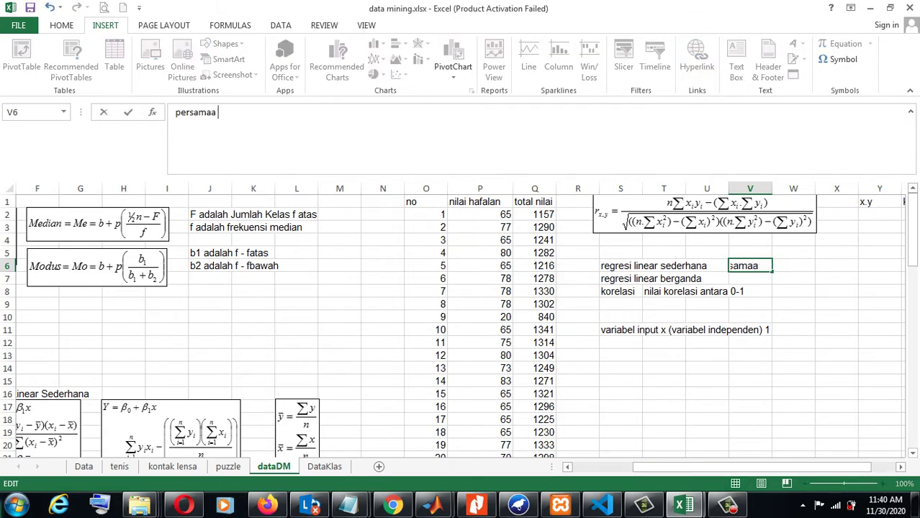
click(839, 59)
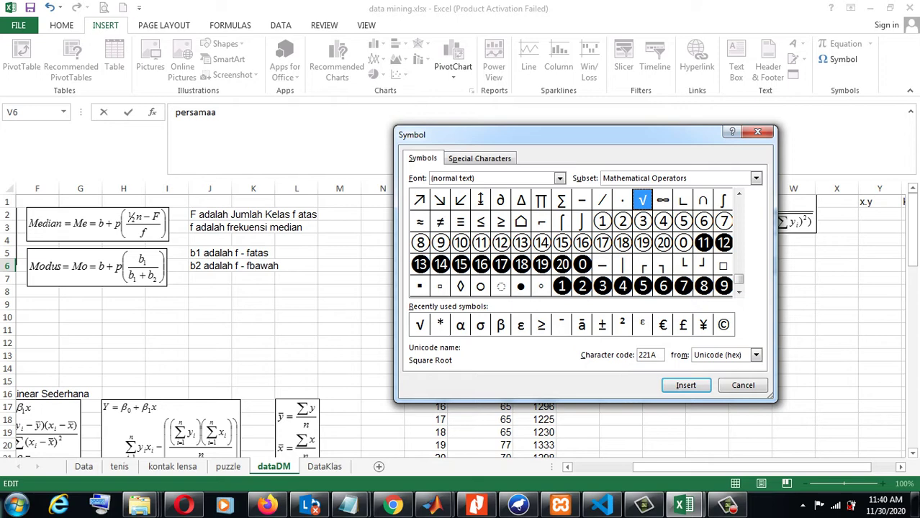
key(y)
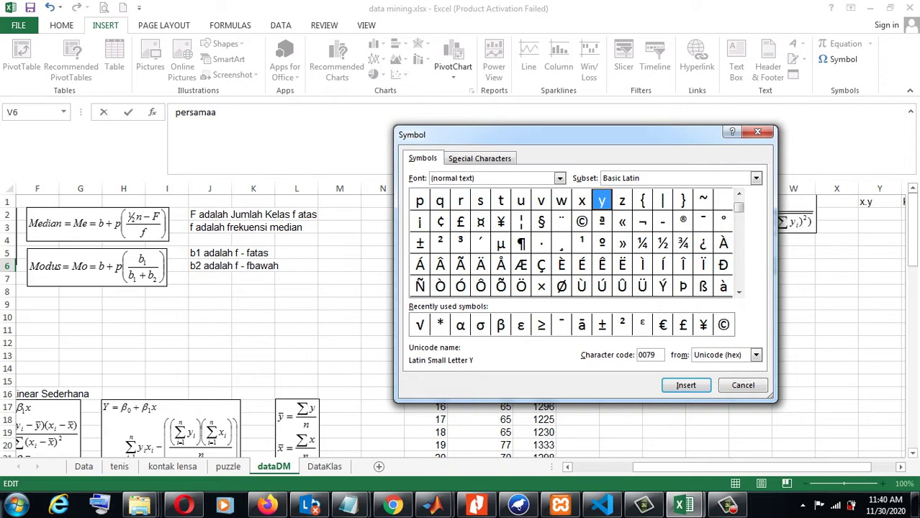
click(758, 132)
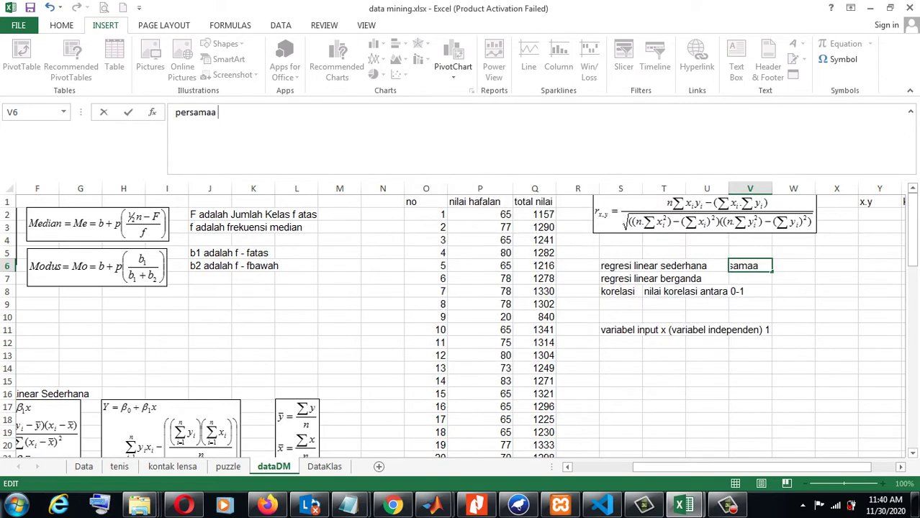
Complete V6 to read persamaa y'=a+bx and scroll right to review it
text(y')
text(=)
text(a+b)
text(x)
key(Return)
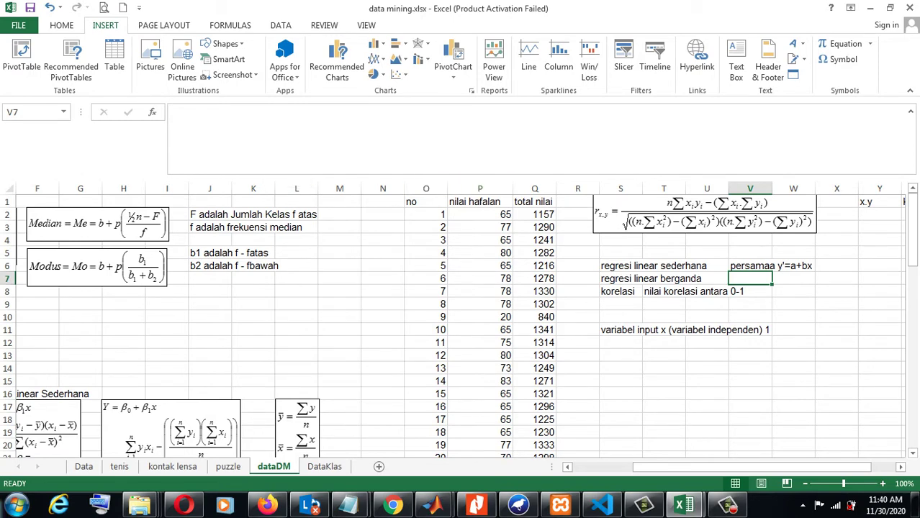
click(770, 265)
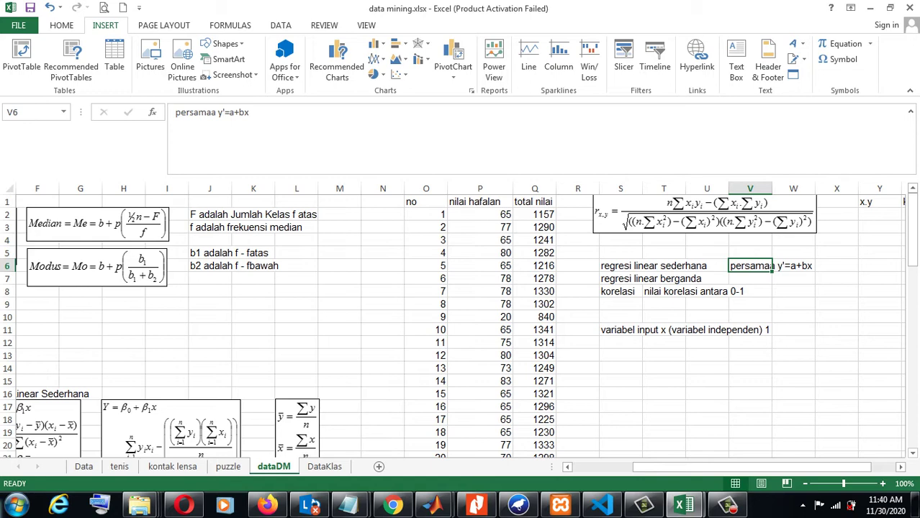
drag(842, 467, 864, 467)
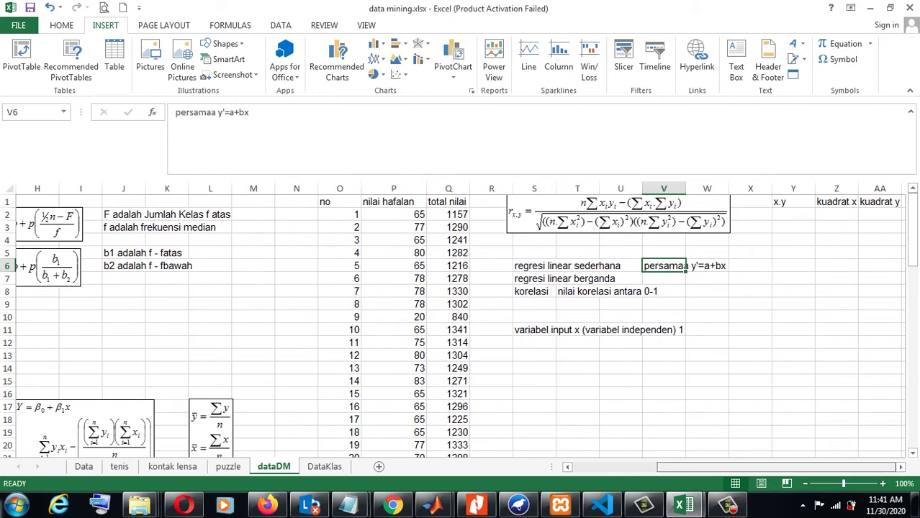
scroll(459, 324, right, 1)
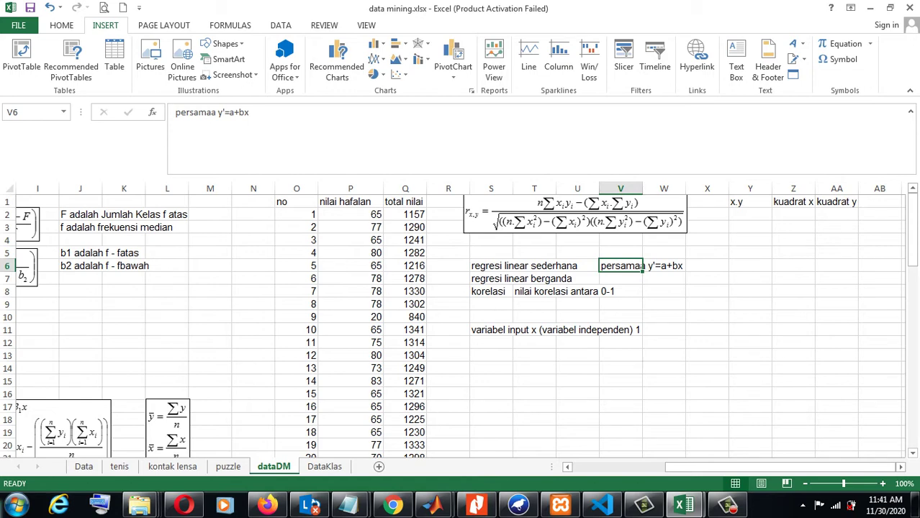
Label S13 'korelasi' and start a CORREL formula in T13
click(491, 355)
text(ko)
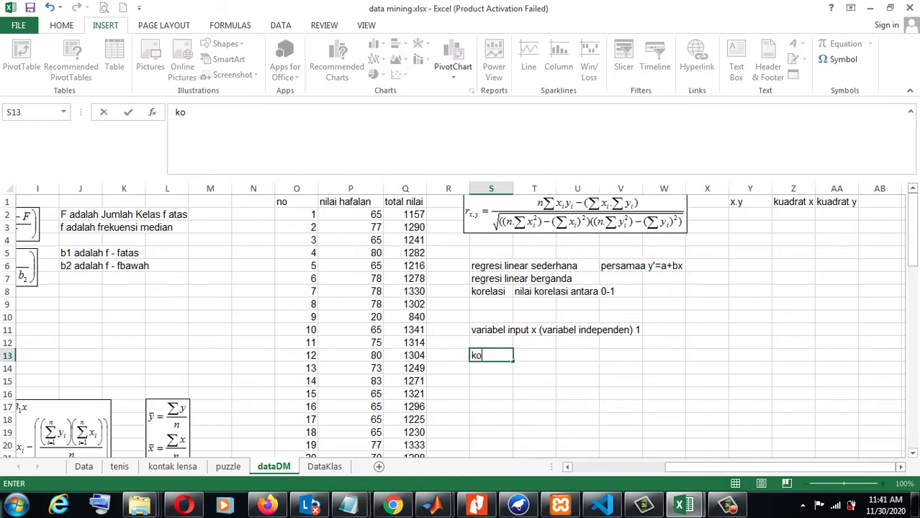
text(relasi)
key(Tab)
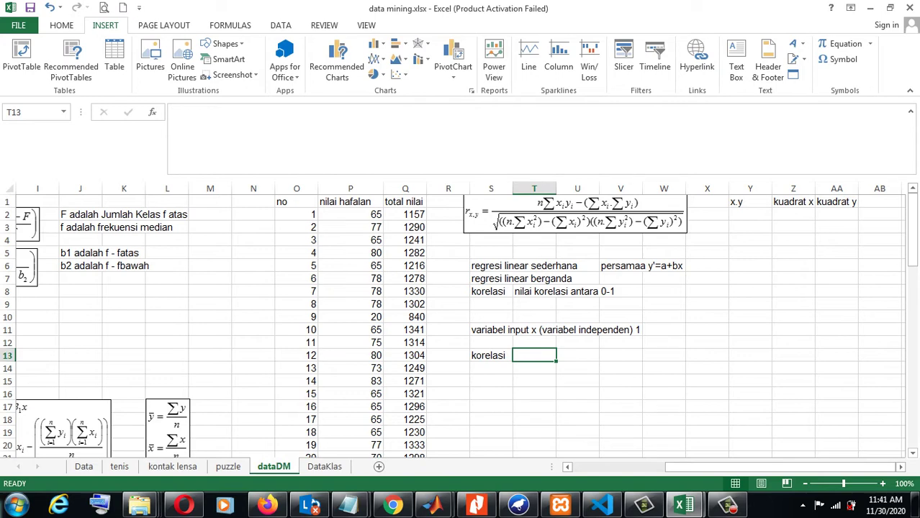
text(=)
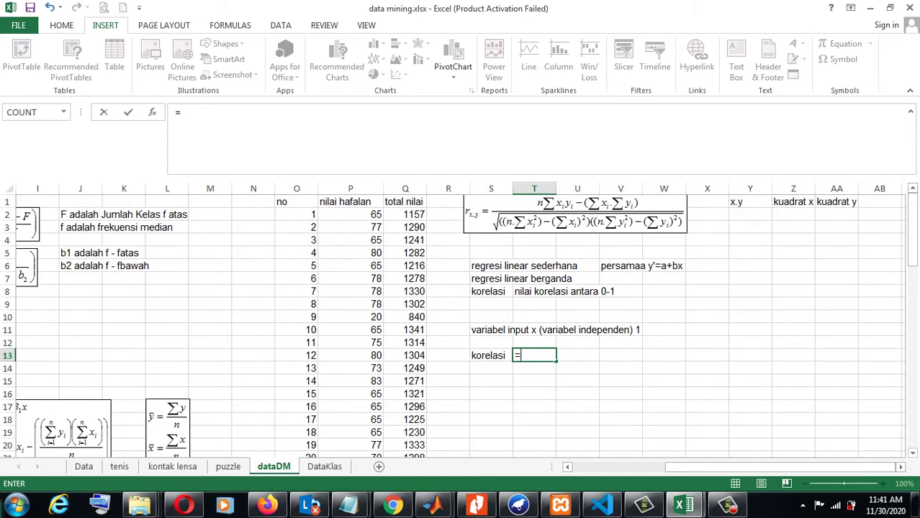
text(co)
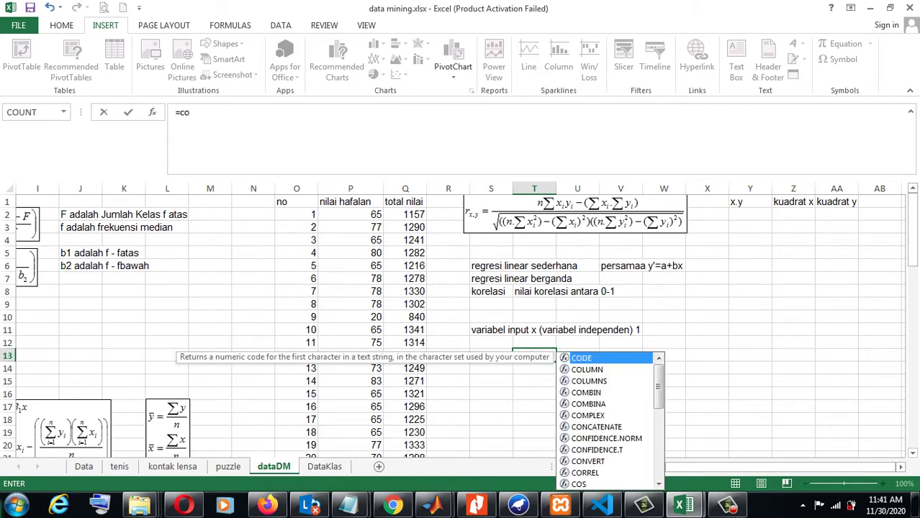
key(Down)
key(Down)
key(Down)
key(Down)
key(Down)
key(Down)
key(Down)
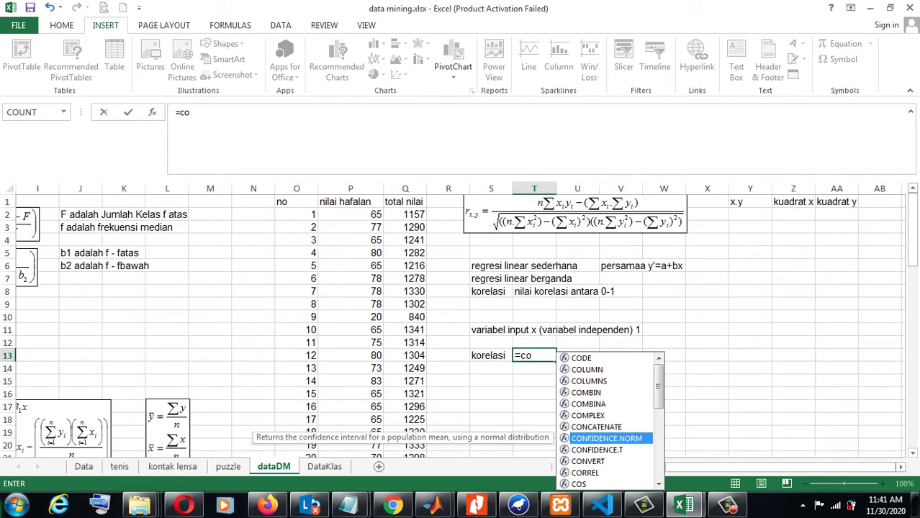
key(Down)
key(Down)
key(Down)
key(Tab)
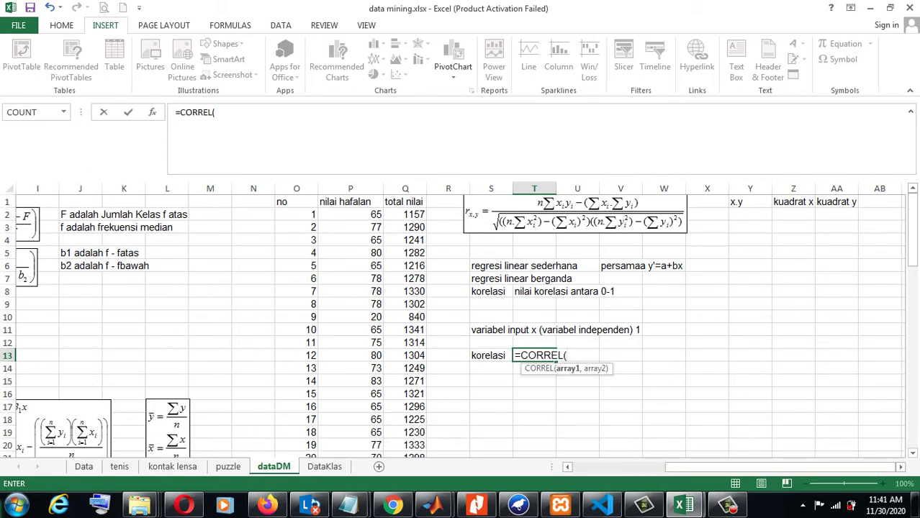
Give CORREL the ranges P2:P41 and Q2:Q41 and check the 0.70702 result
click(351, 215)
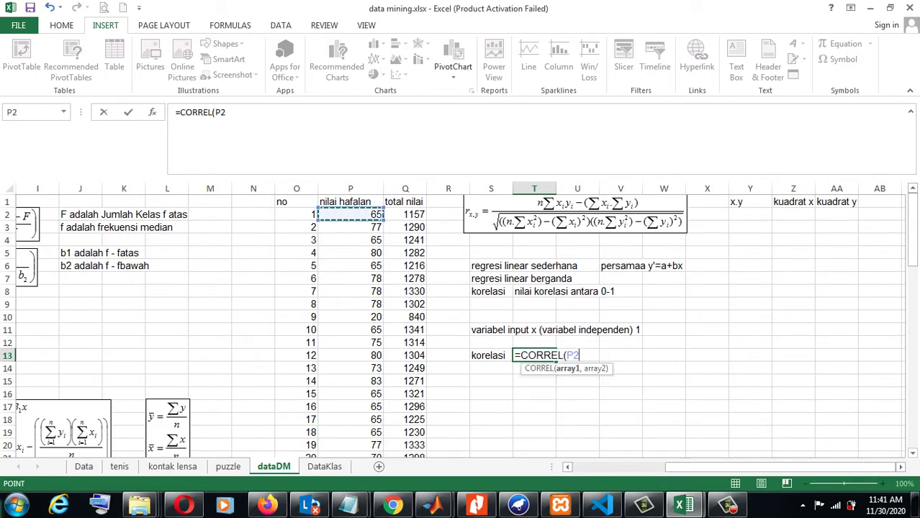
key(End)
key(shift+Down)
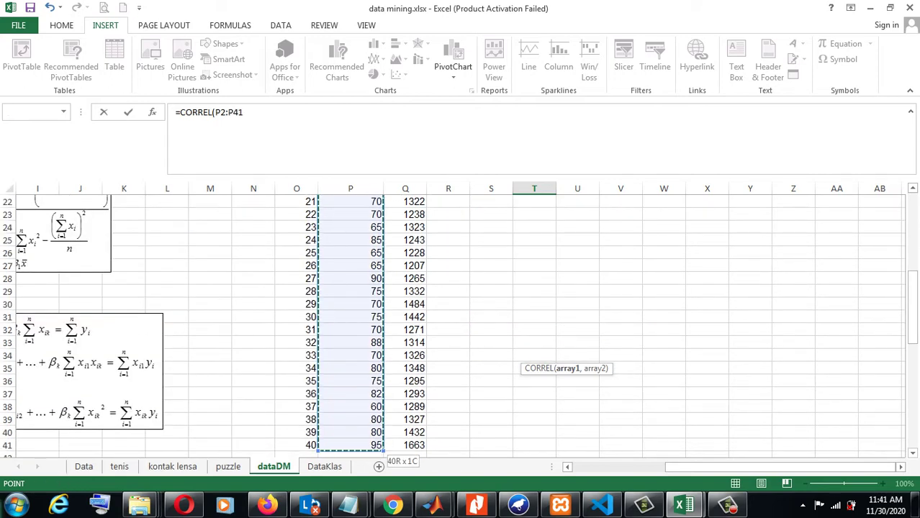
text(,)
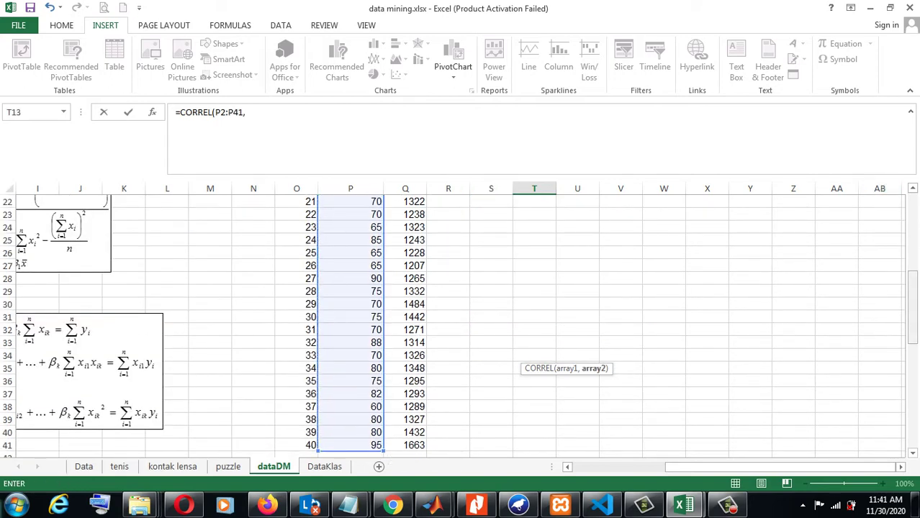
scroll(461, 324, up, 5)
scroll(460, 324, up, 2)
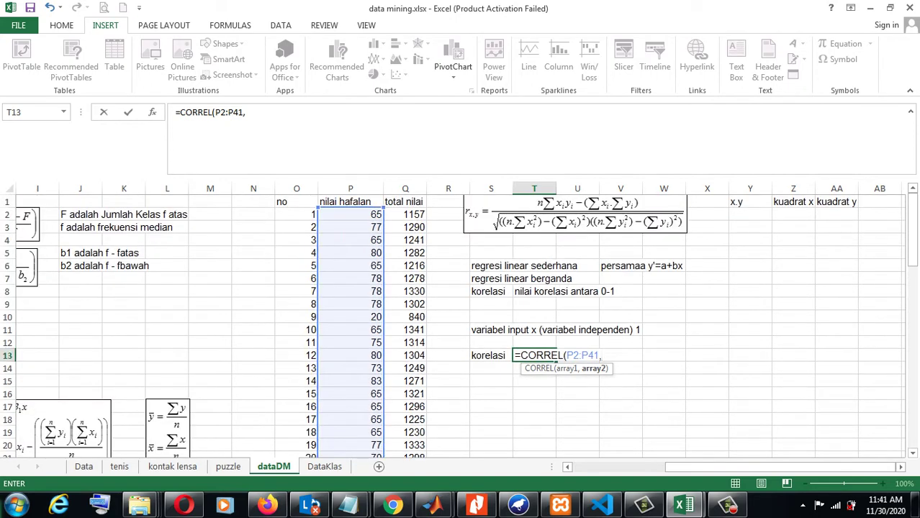
click(405, 214)
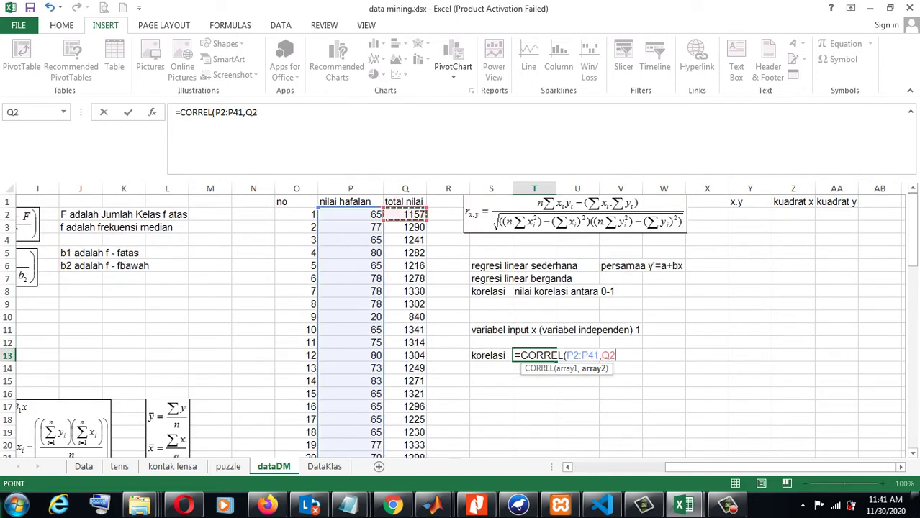
drag(406, 214, 426, 277)
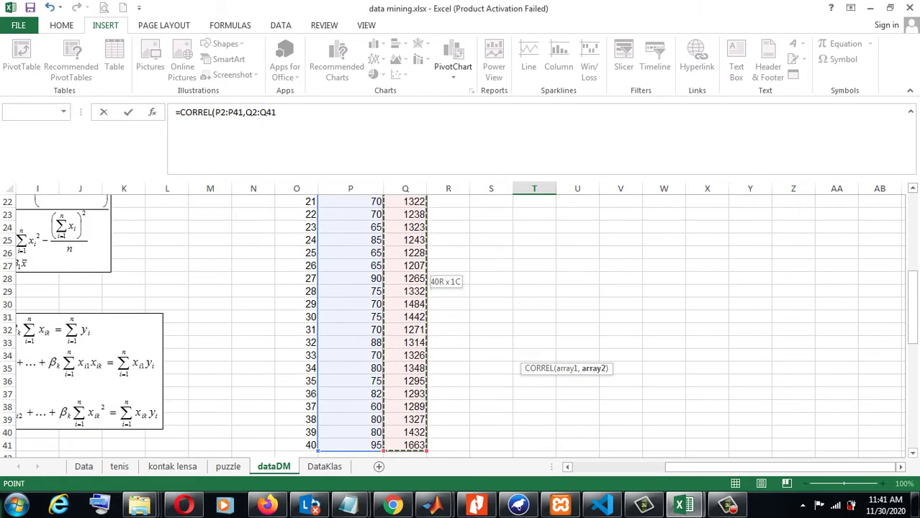
key(Return)
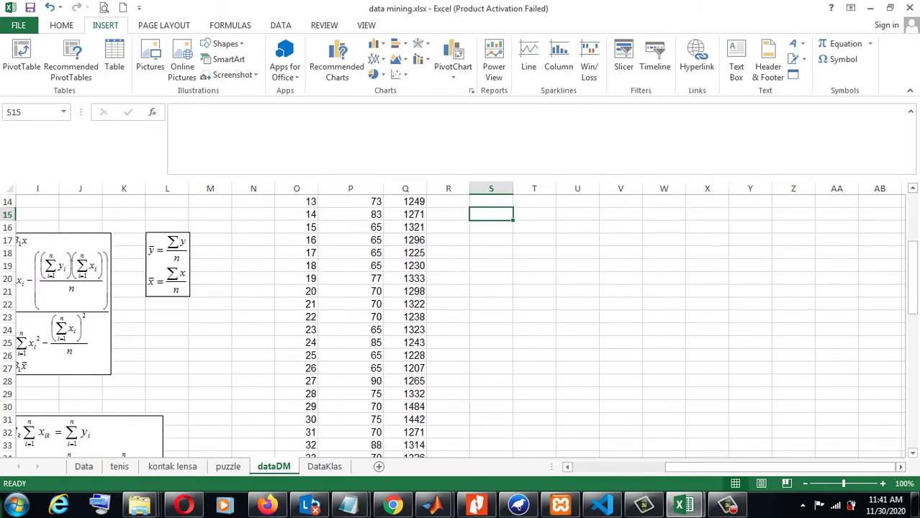
key(Up)
key(Up)
key(Up)
key(Up)
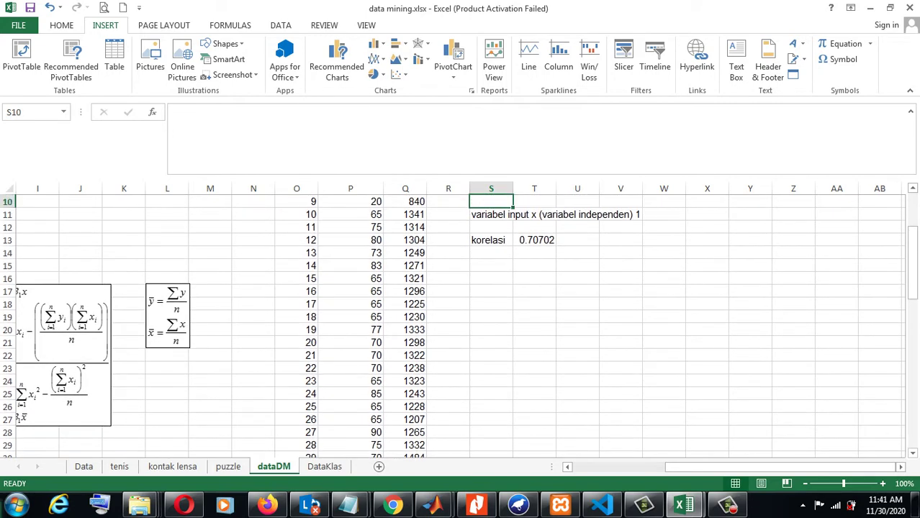
click(534, 240)
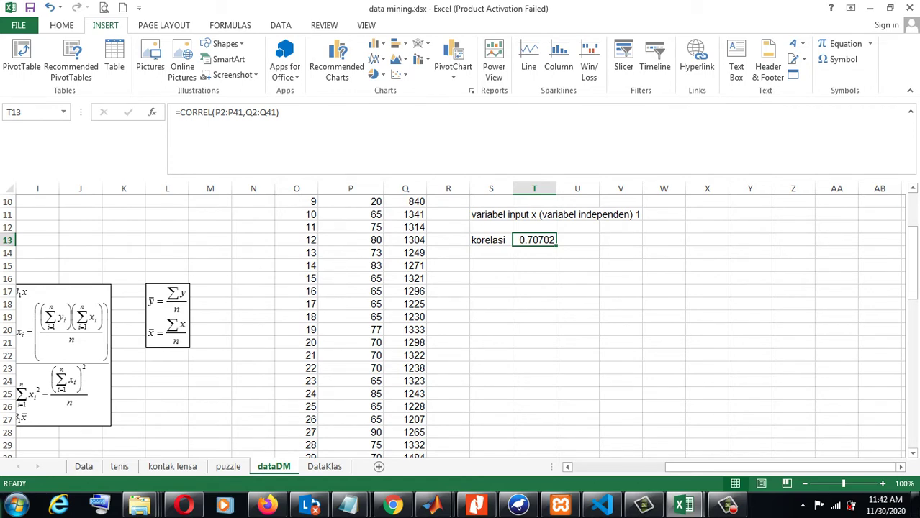
drag(912, 263, 913, 231)
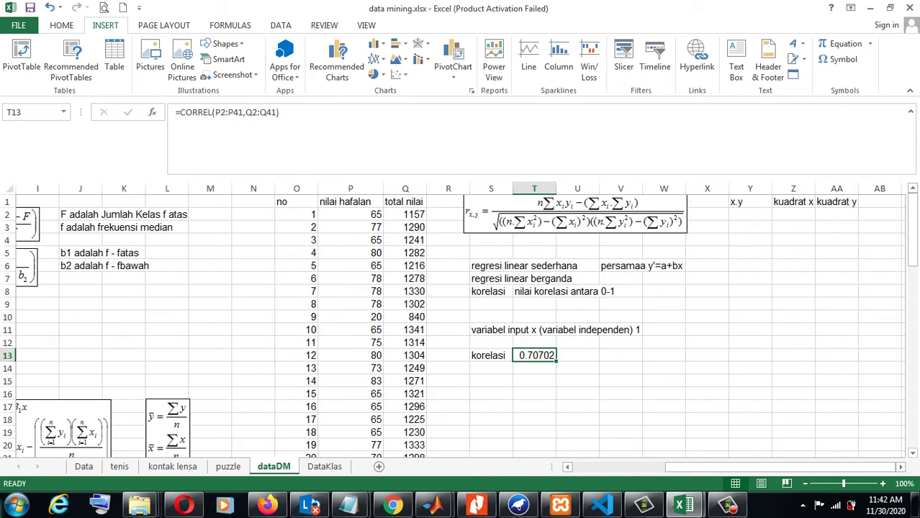
In a new Chrome tab, search for 'regresi dan korelasi dalam genggaman Anda'
click(392, 506)
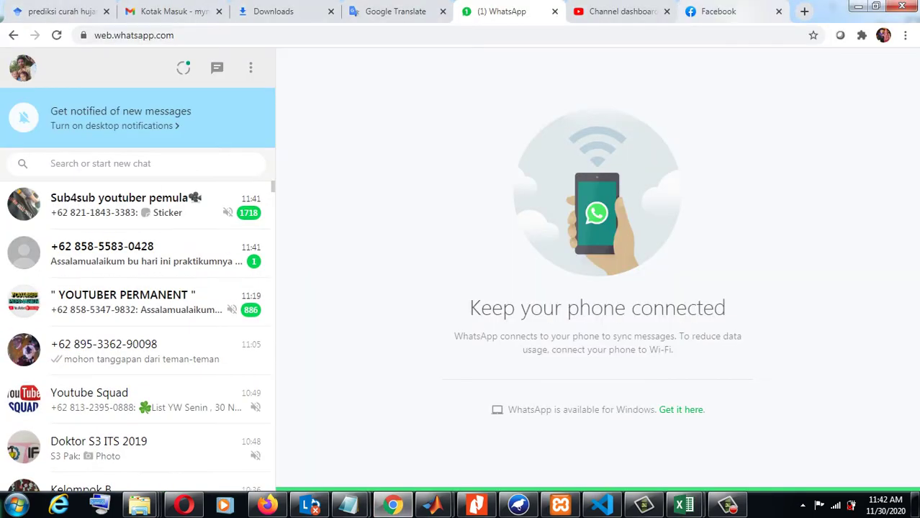
click(804, 11)
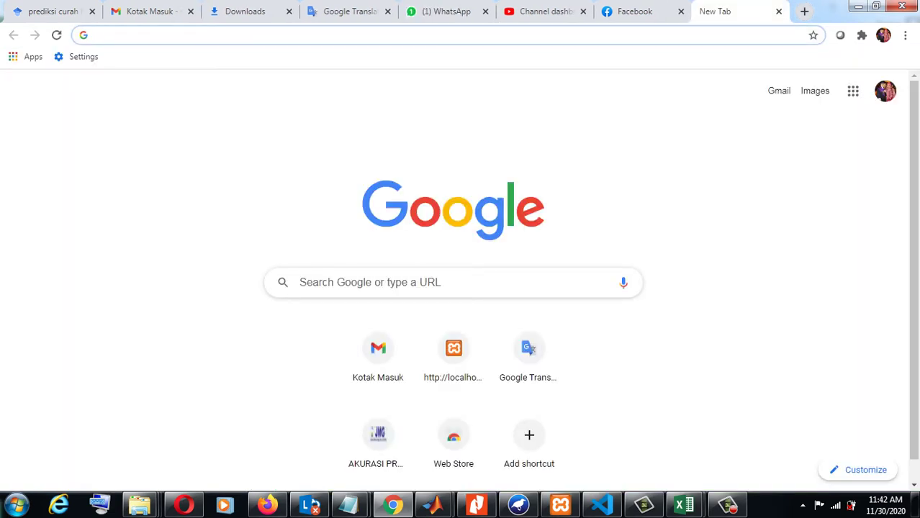
text(regre)
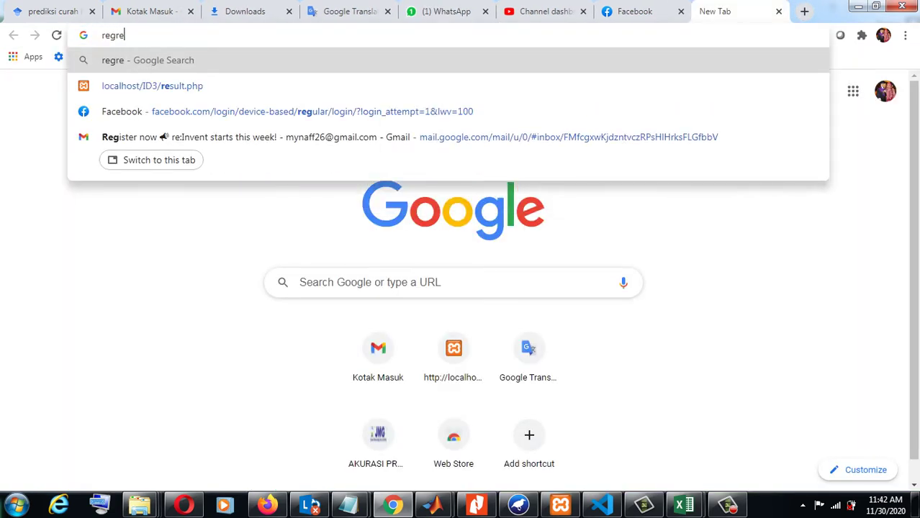
text(si l)
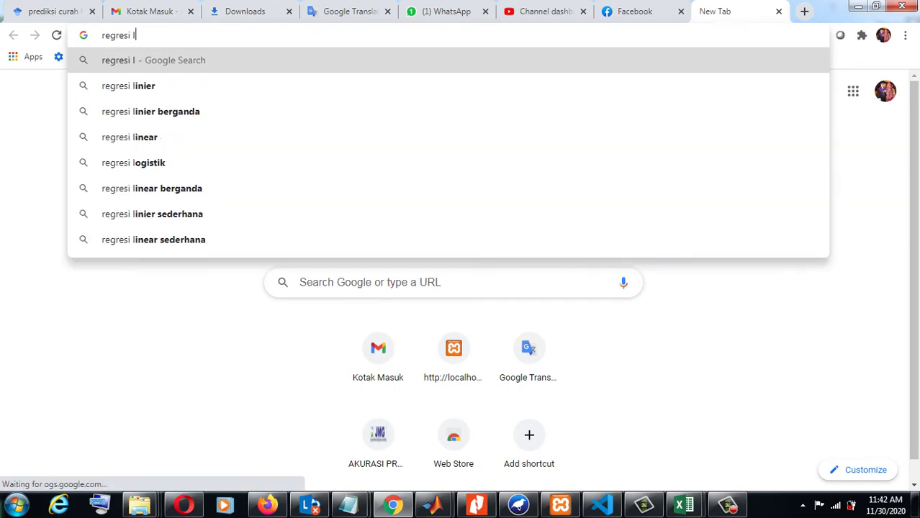
key(BackSpace)
text(dan kor)
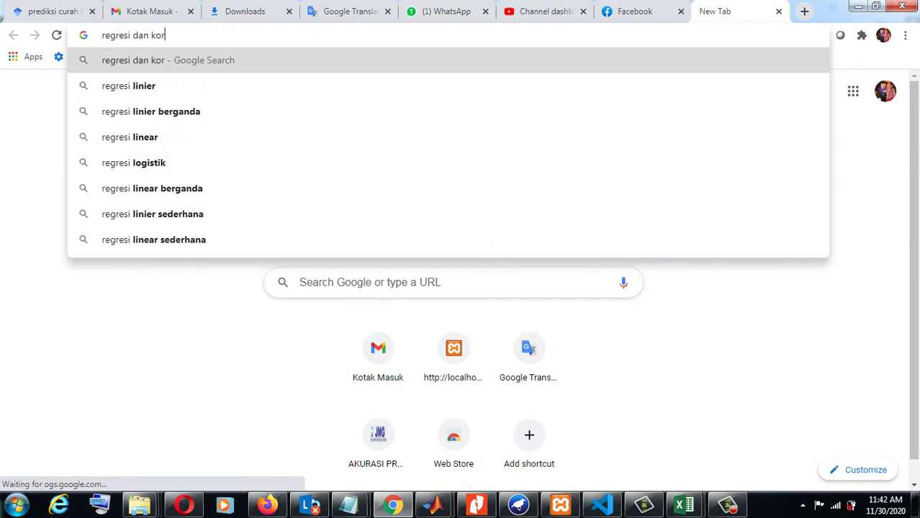
text(elasi)
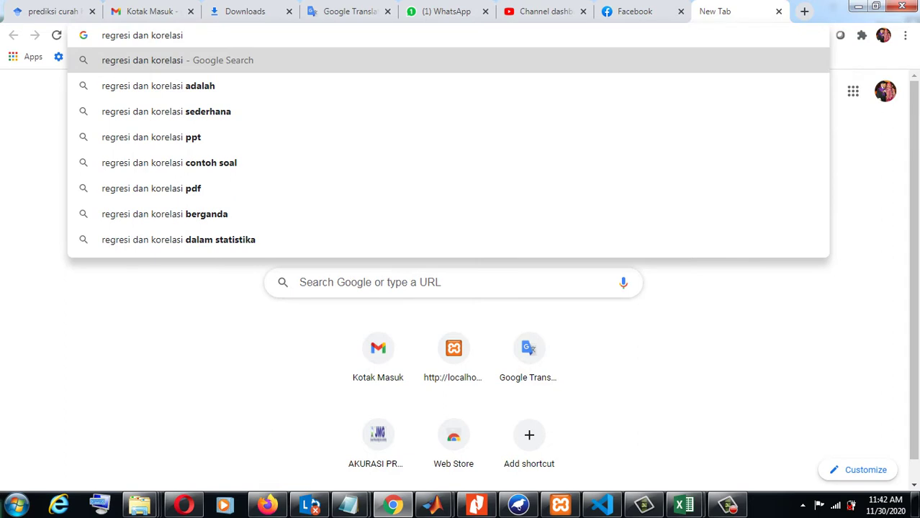
text(dalam gen)
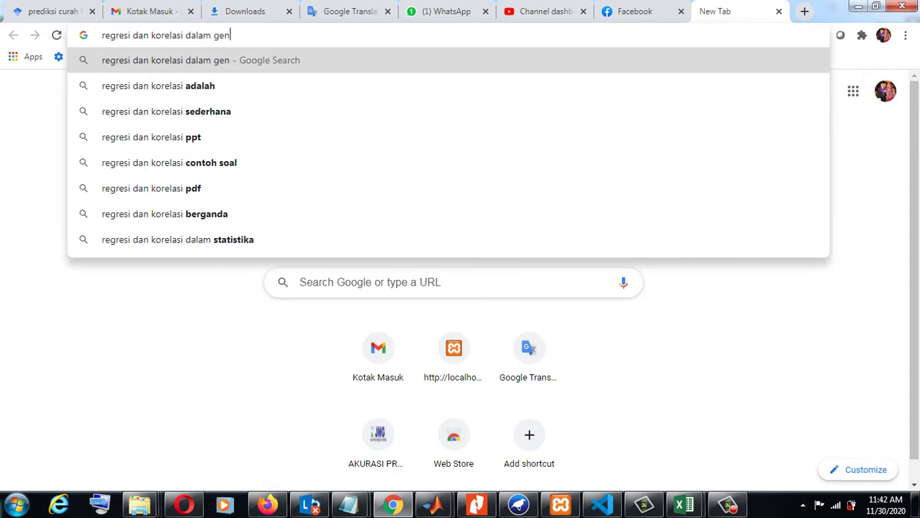
text(gg)
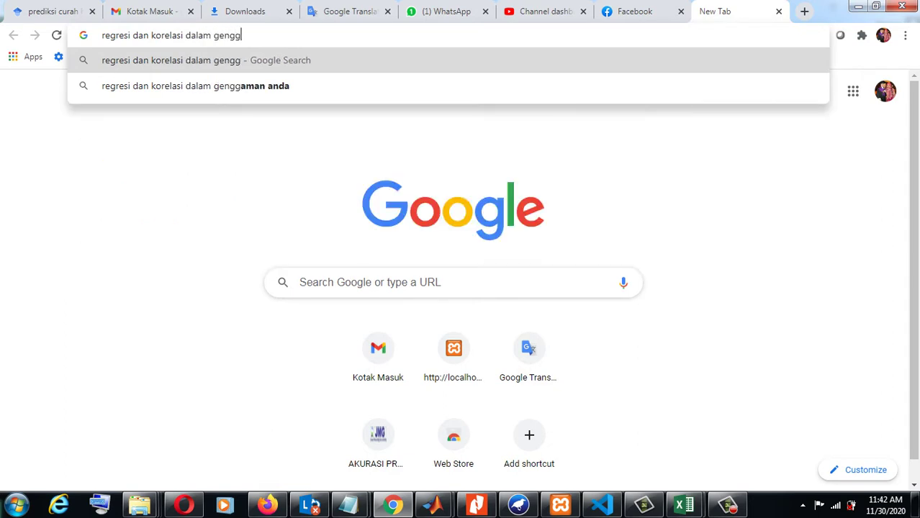
text(aman Anda)
key(Return)
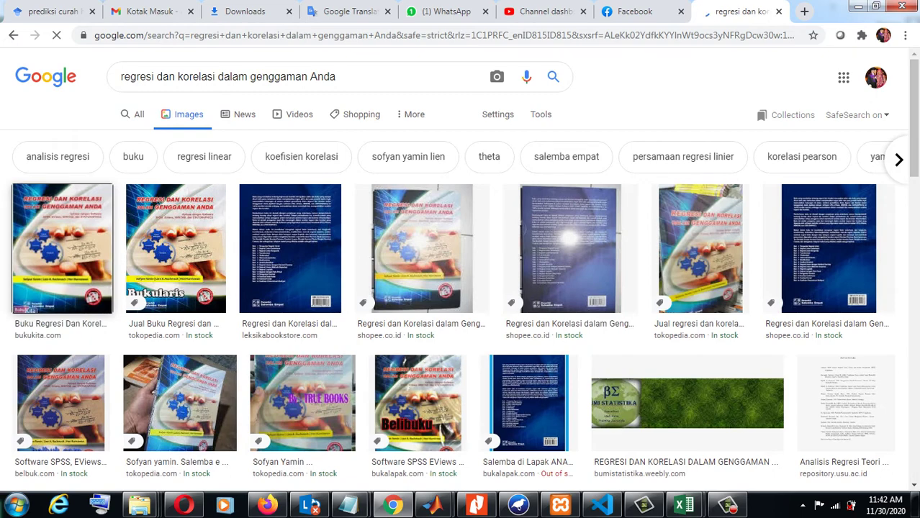
Preview the first book cover, then type 'pengantar DataMining' in a new tab
click(62, 248)
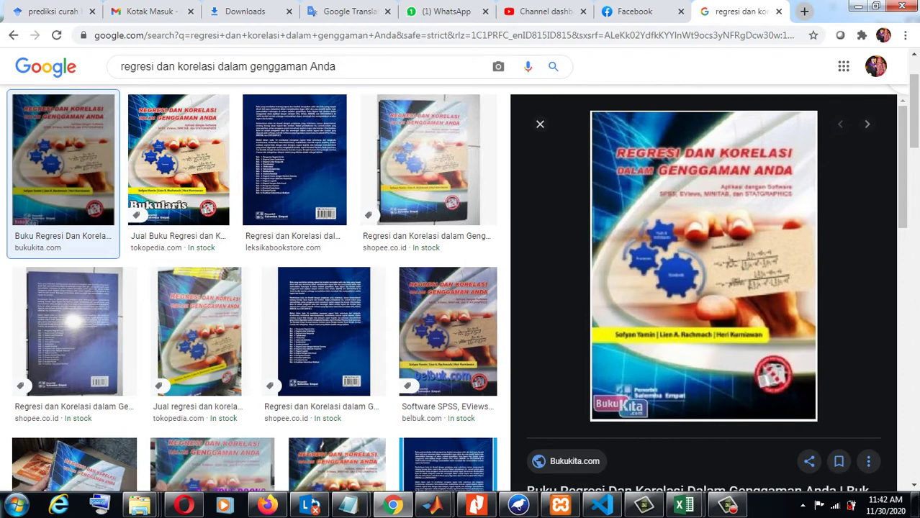
click(804, 11)
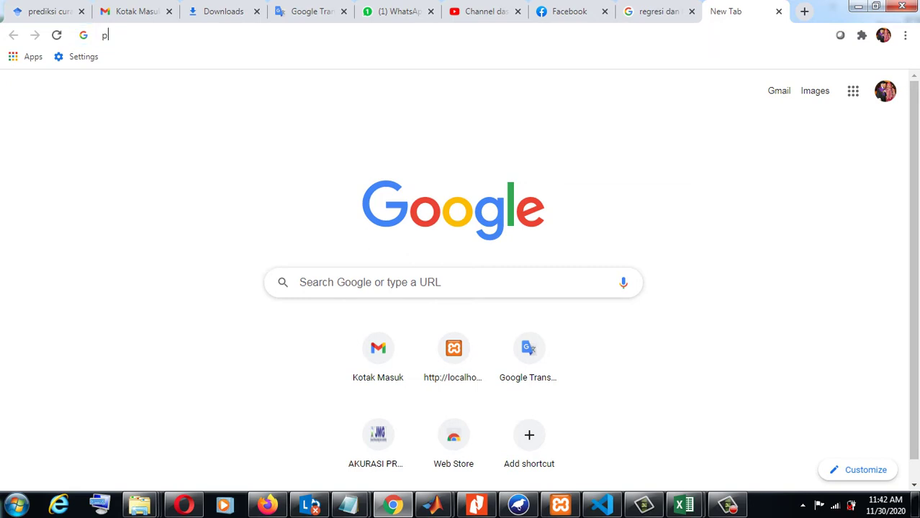
text(pengantar D)
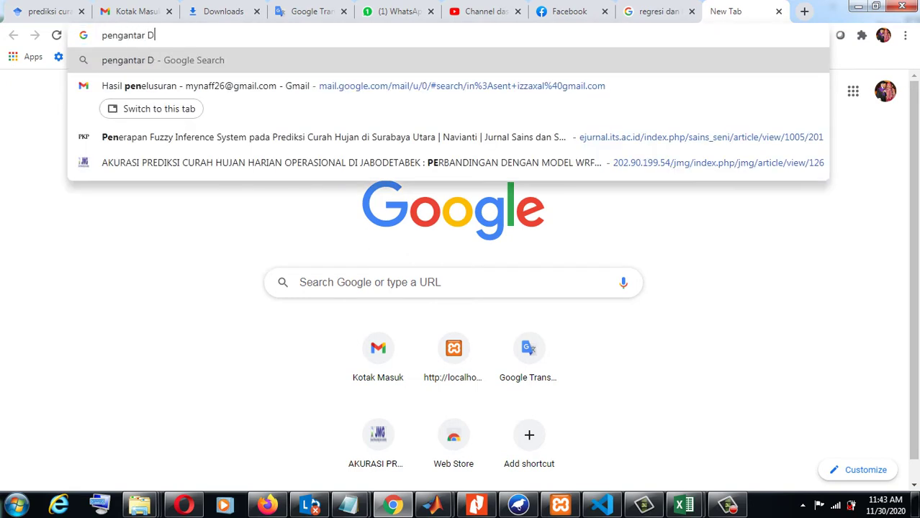
text(ata)
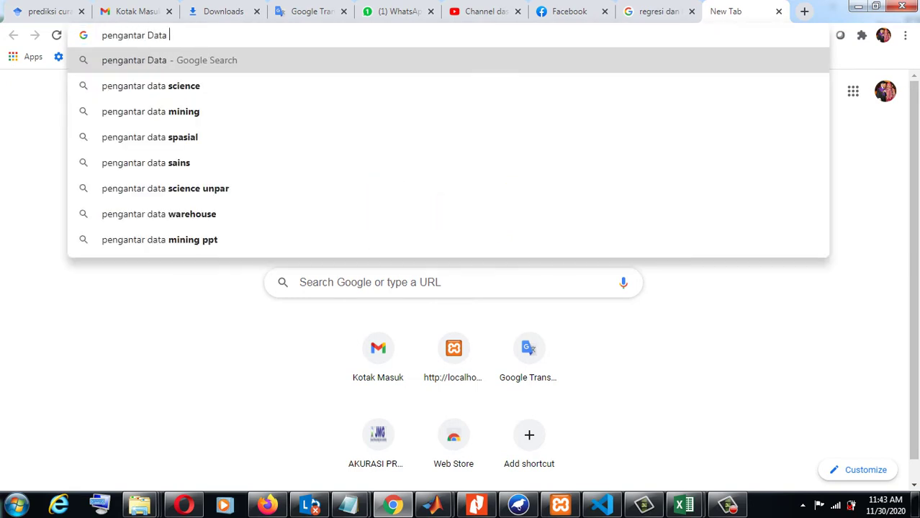
text(Minin)
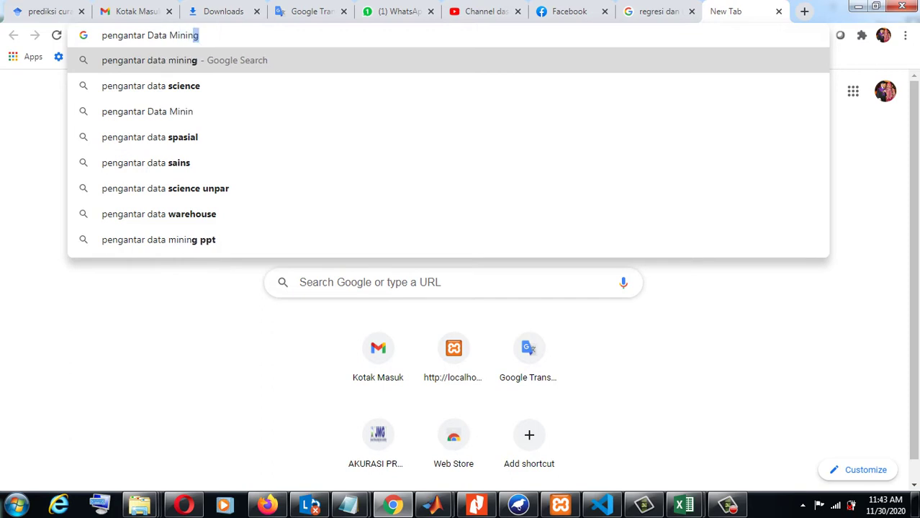
text(g)
Run the pengantar data mining search, then switch back to data mining.xlsx in Excel
key(Return)
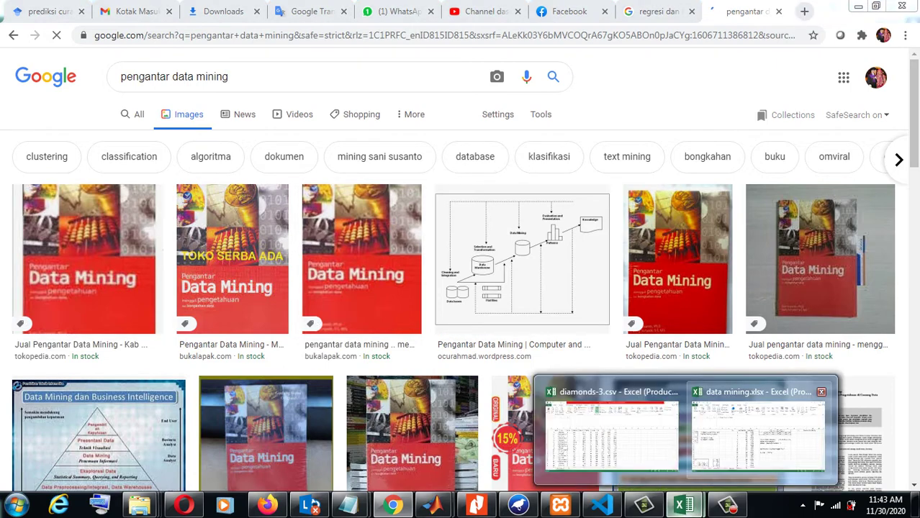
click(758, 435)
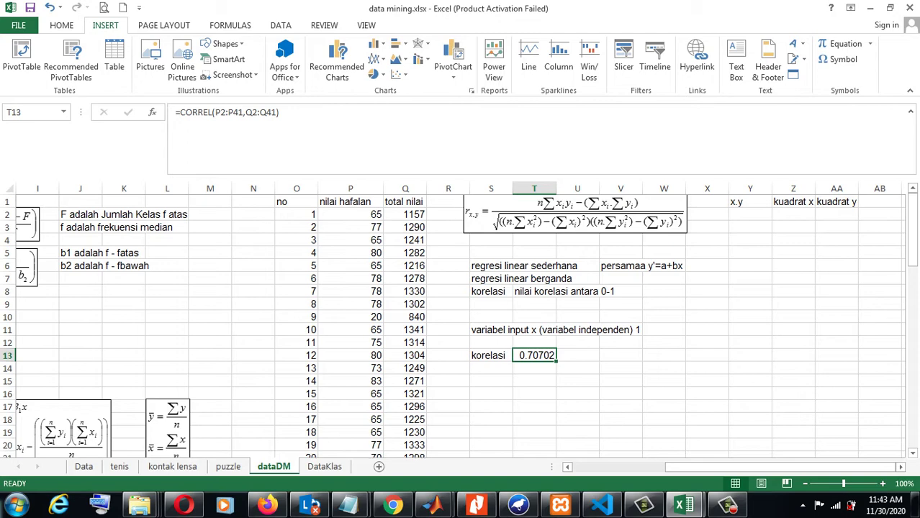
Scroll the dataDM sheet to show columns S–AB with the x.y, kuadrat x and kuadrat y headings
click(575, 214)
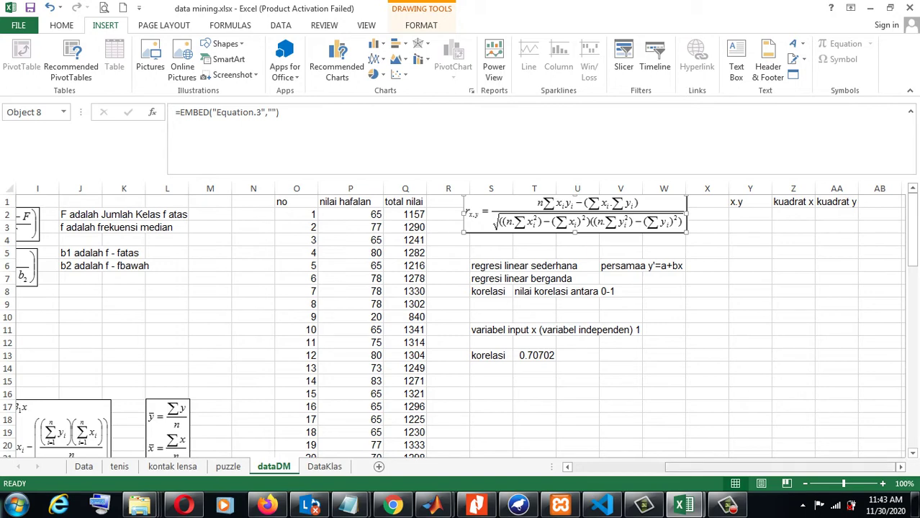
scroll(457, 321, left, 2)
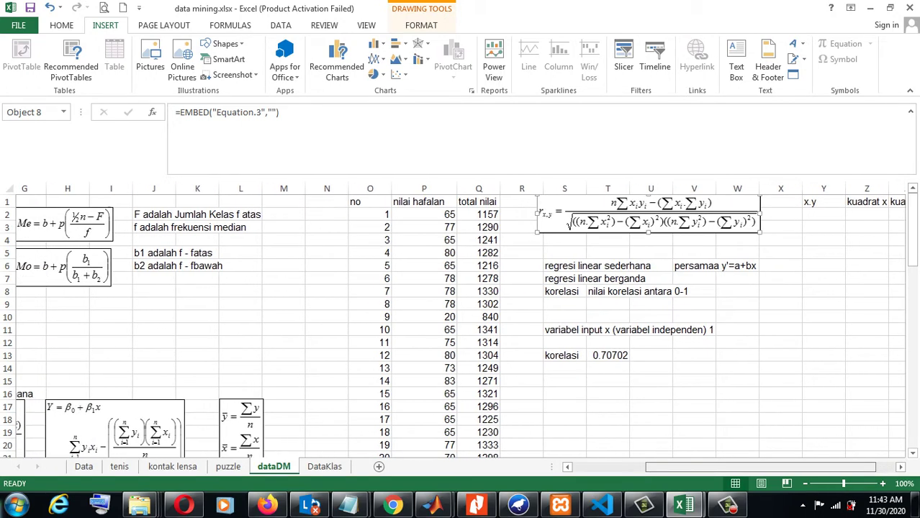
scroll(461, 320, left, 1)
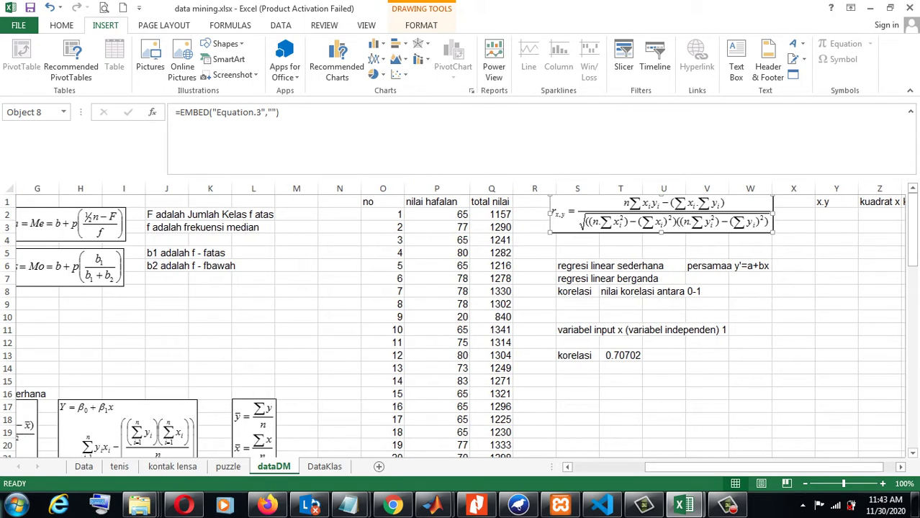
click(750, 265)
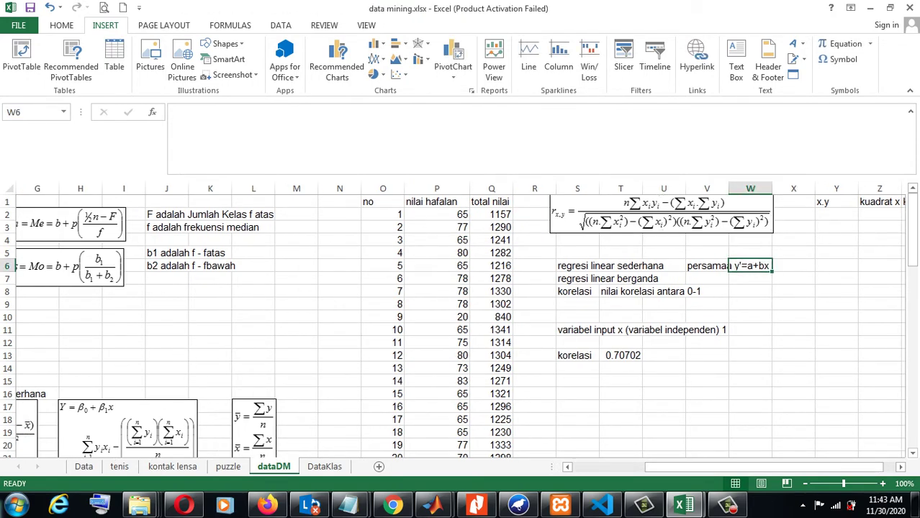
drag(764, 467, 691, 467)
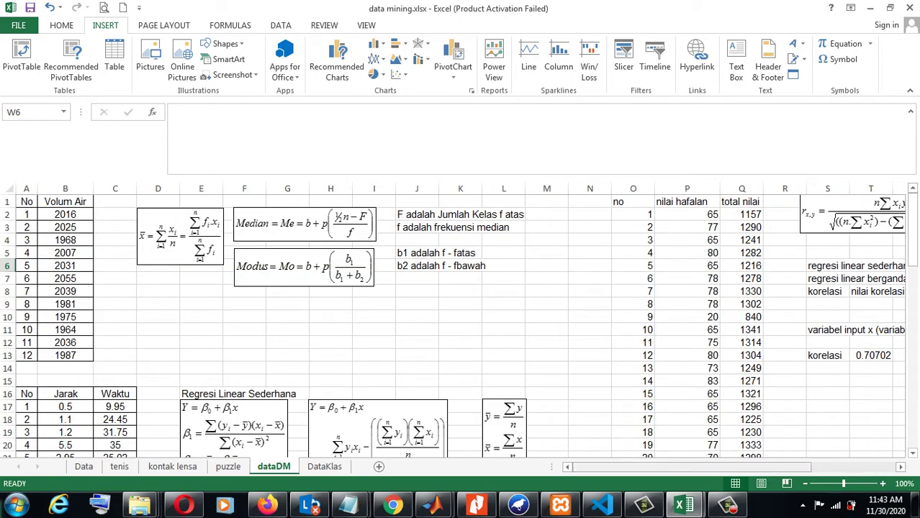
drag(691, 467, 778, 467)
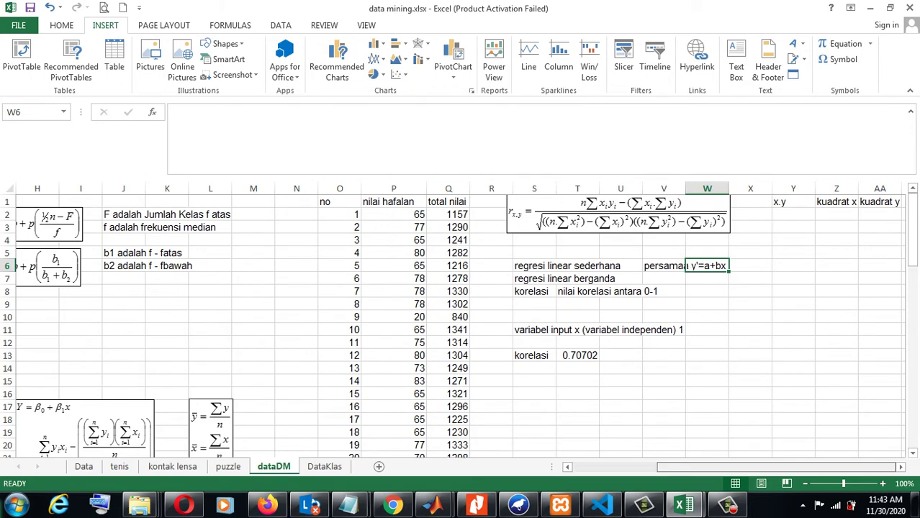
click(900, 466)
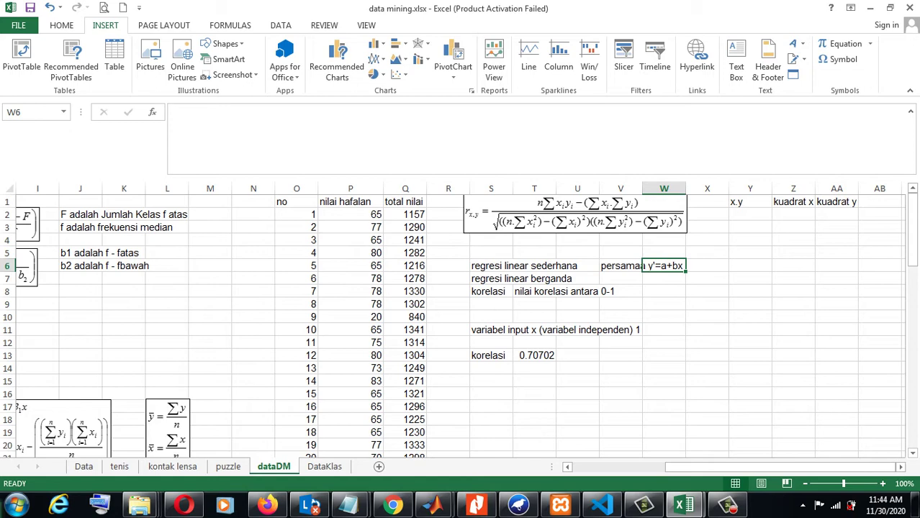
Label S15:T15 'x / nilai hafalan', S16:T16 'y / total nilai', and S17 'n'
click(491, 380)
text(x)
key(Tab)
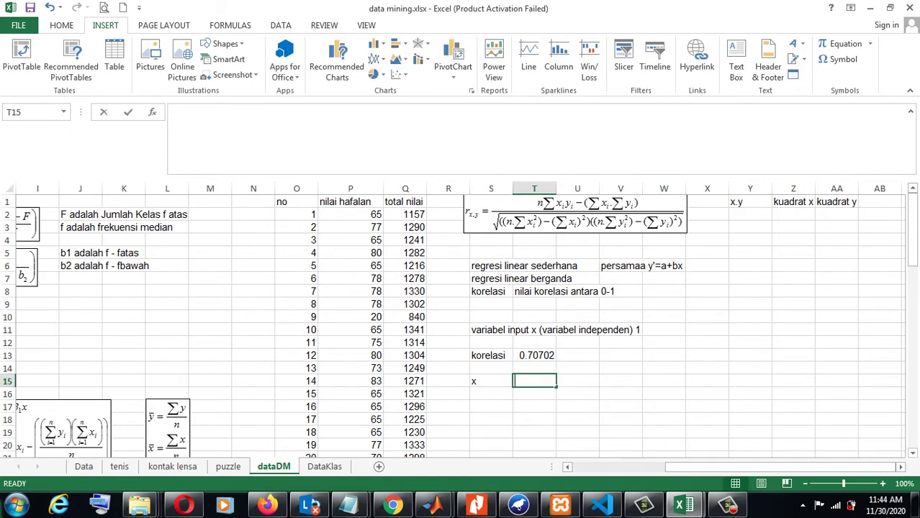
text(nilai hafa)
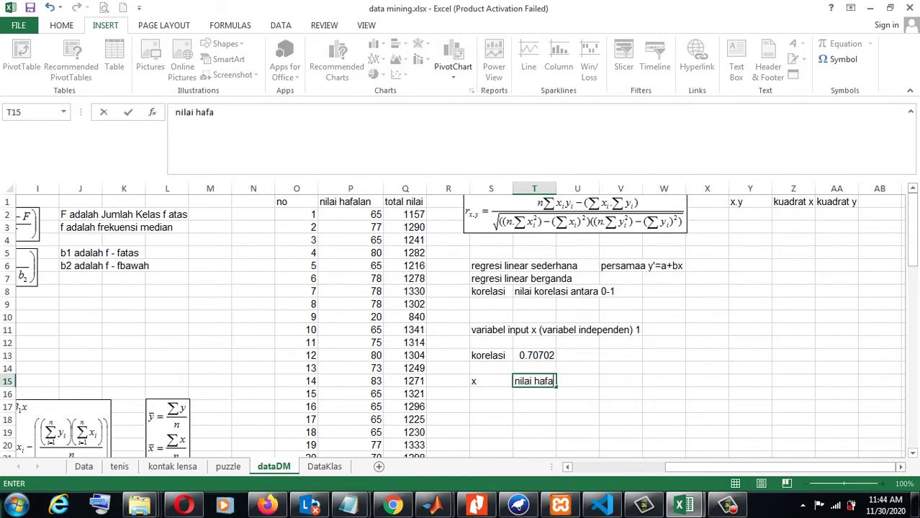
text(lan)
key(Return)
text(y)
key(Tab)
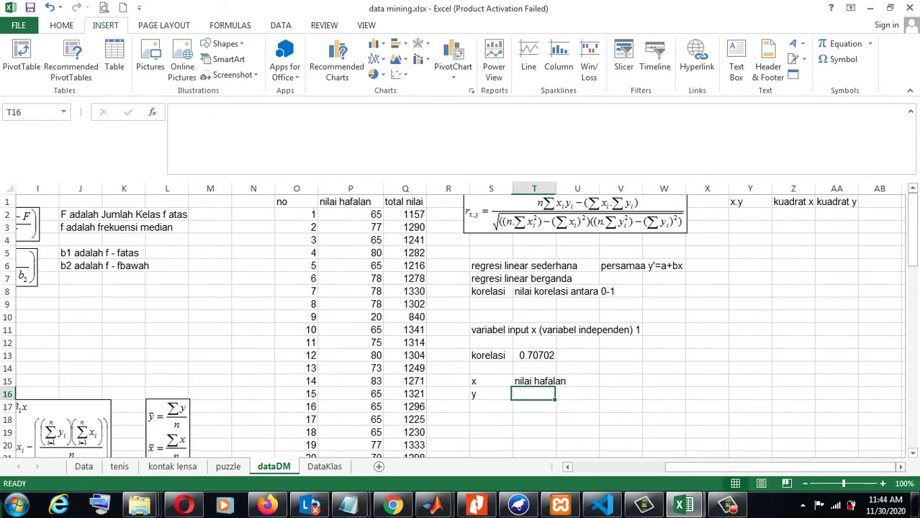
text(total)
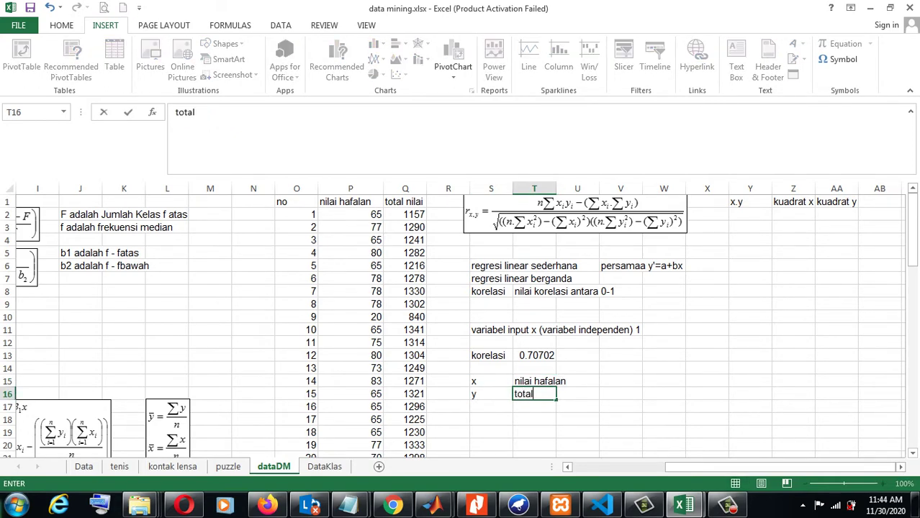
text( nilai)
key(Tab)
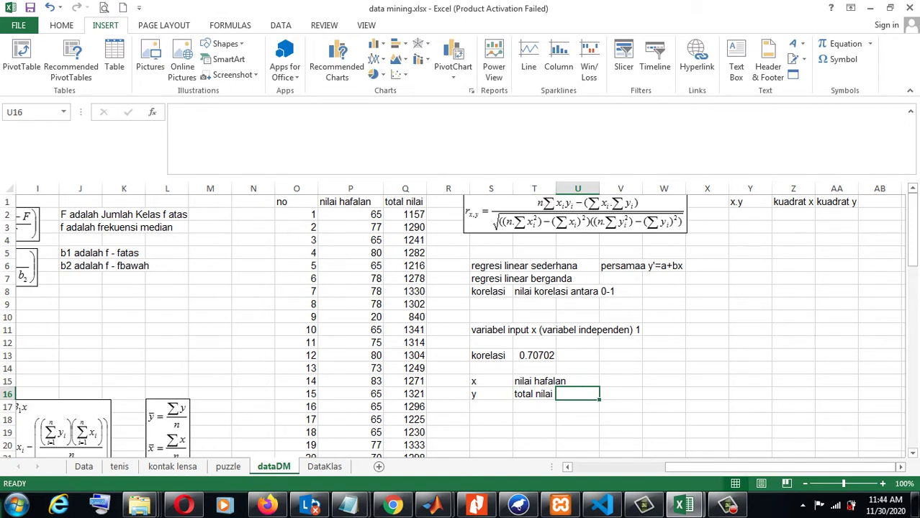
key(Return)
text(n)
key(Tab)
Enter =COUNTA(O2:O41) in T17 so n equals 40
text(=)
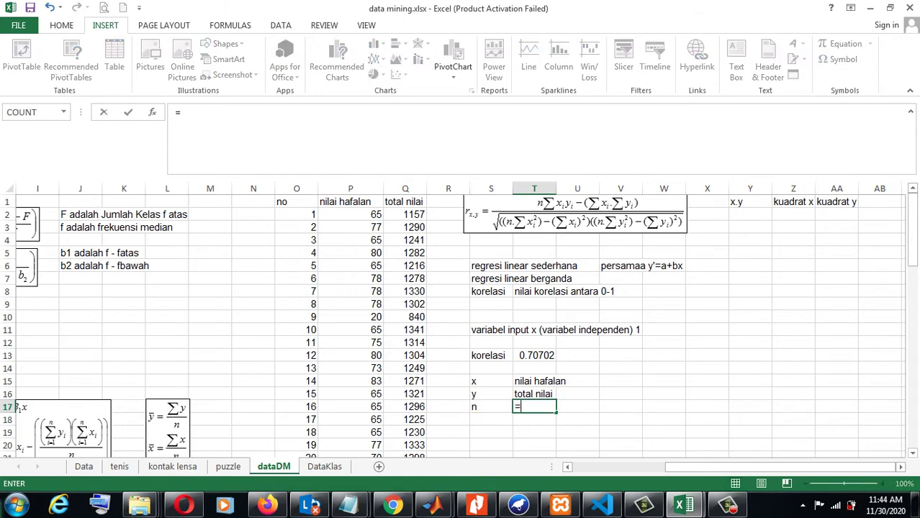
text(coun)
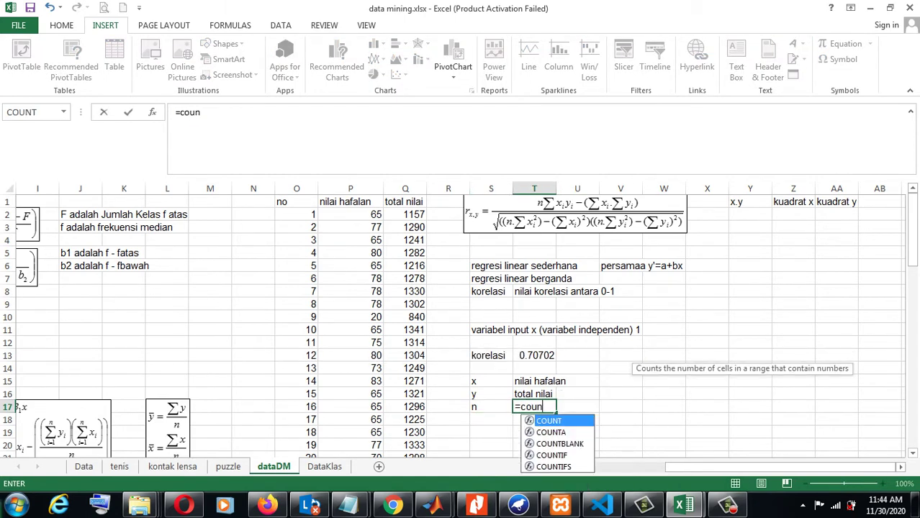
key(Down)
key(Tab)
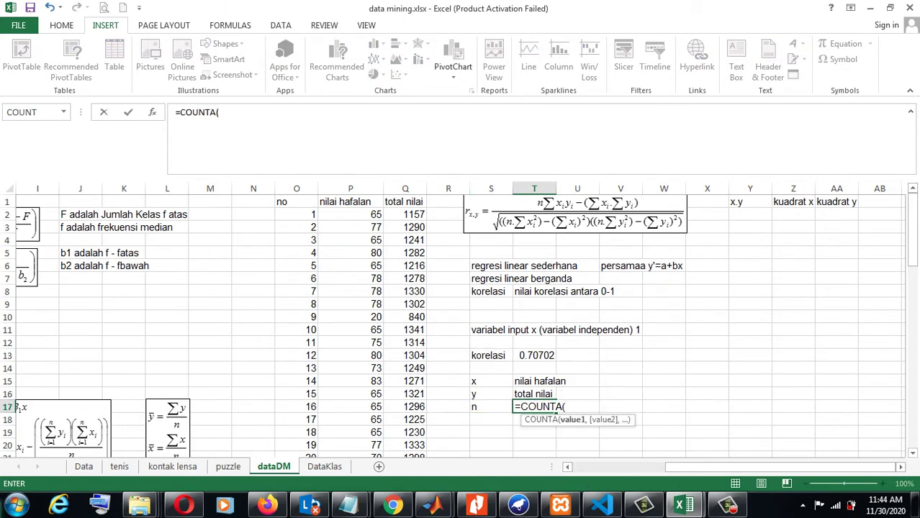
click(296, 215)
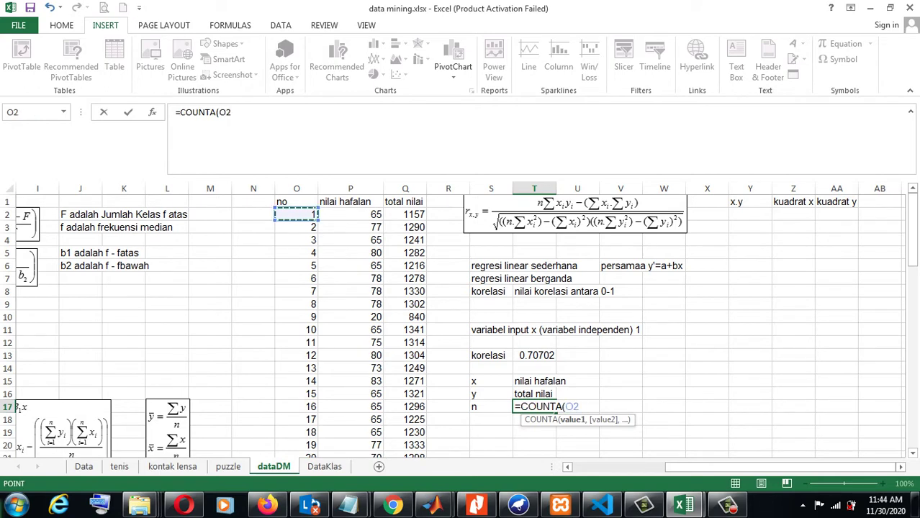
key(ctrl+shift+Down)
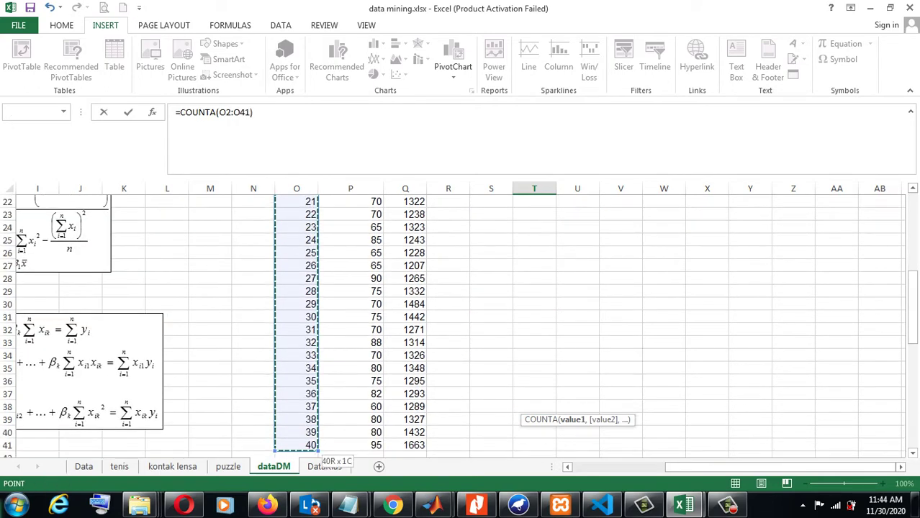
key(Escape)
click(491, 202)
scroll(461, 324, up, 5)
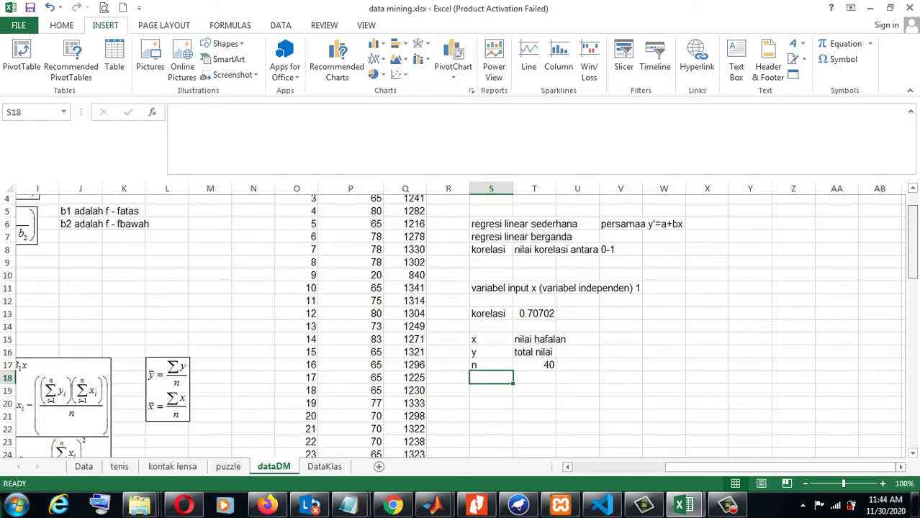
scroll(461, 324, up, 1)
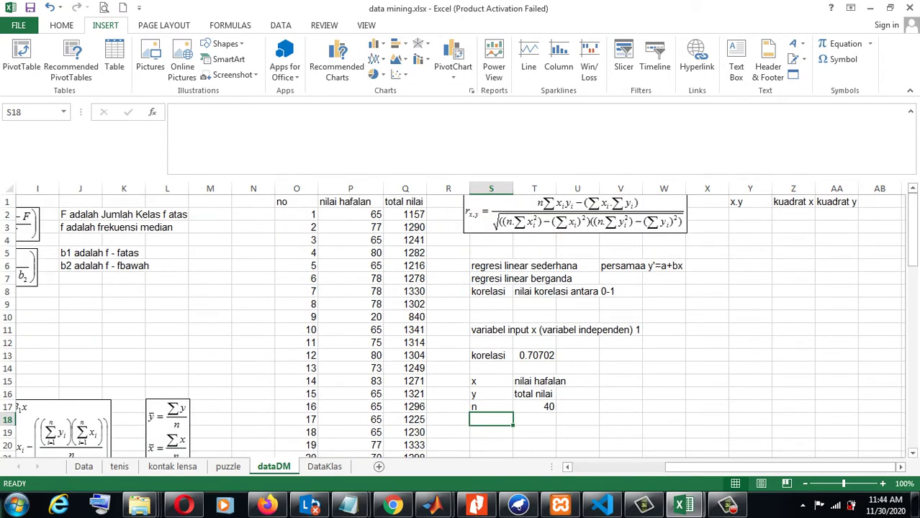
click(750, 215)
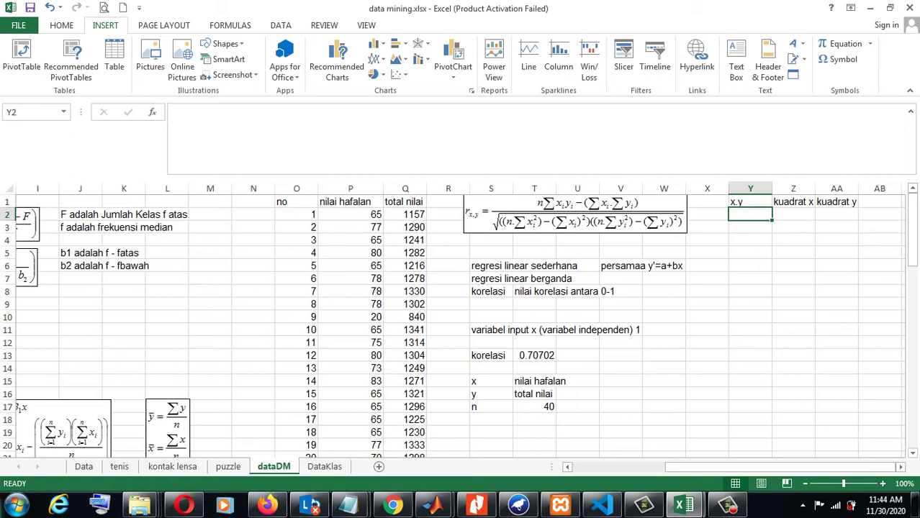
Enter =P2*Q2 in Y2 and fill it down to Y41
text(=)
click(351, 215)
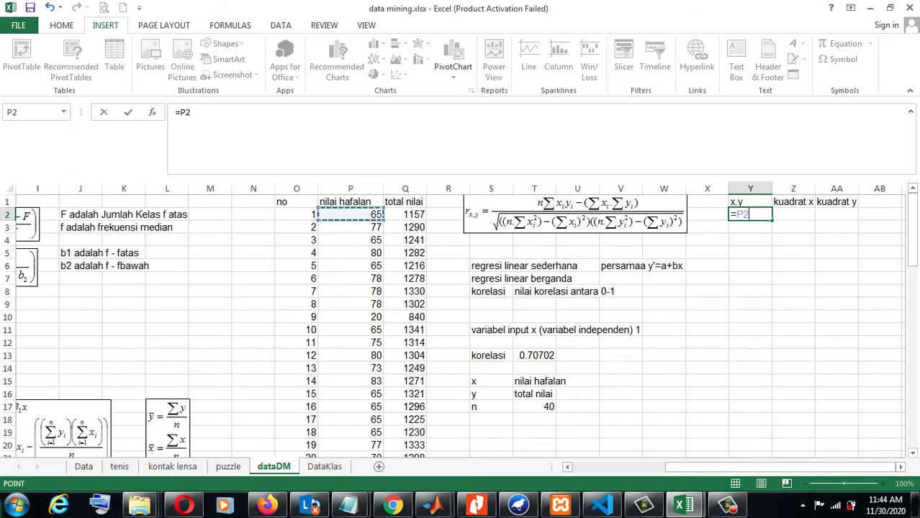
text(*)
click(405, 214)
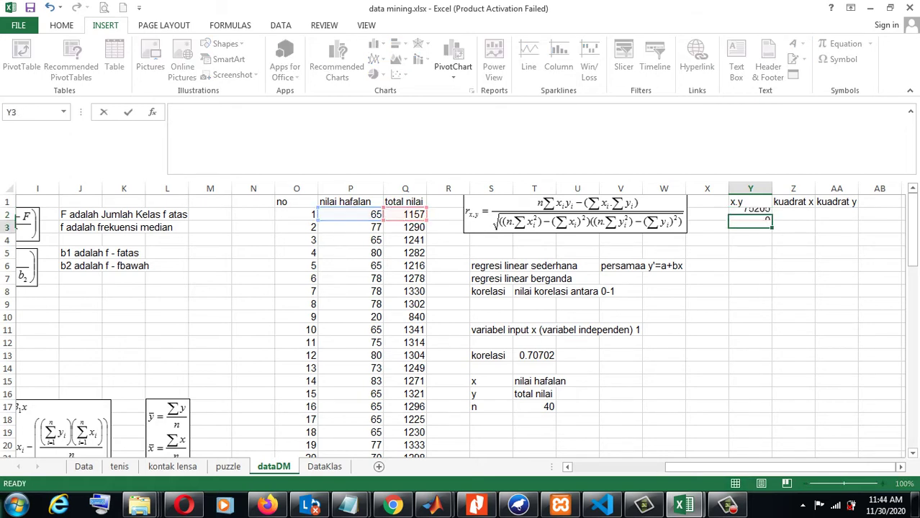
key(Return)
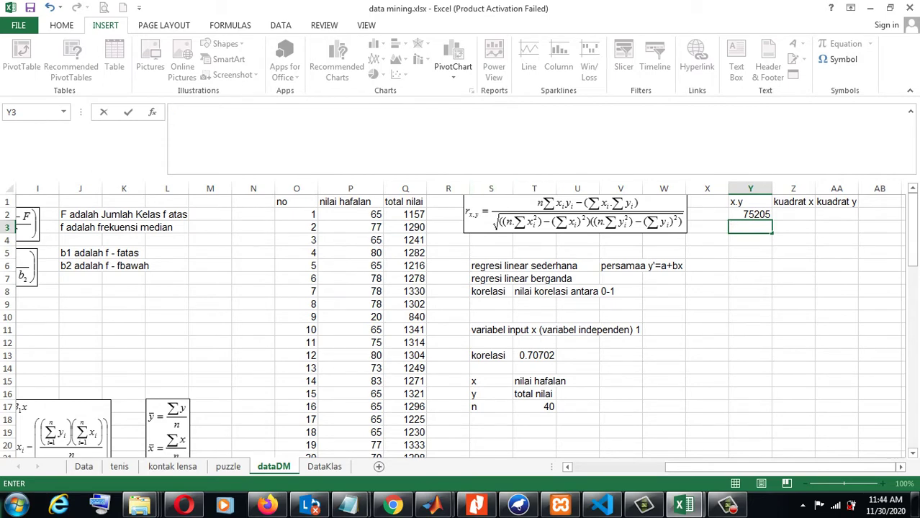
click(750, 215)
drag(773, 221, 763, 447)
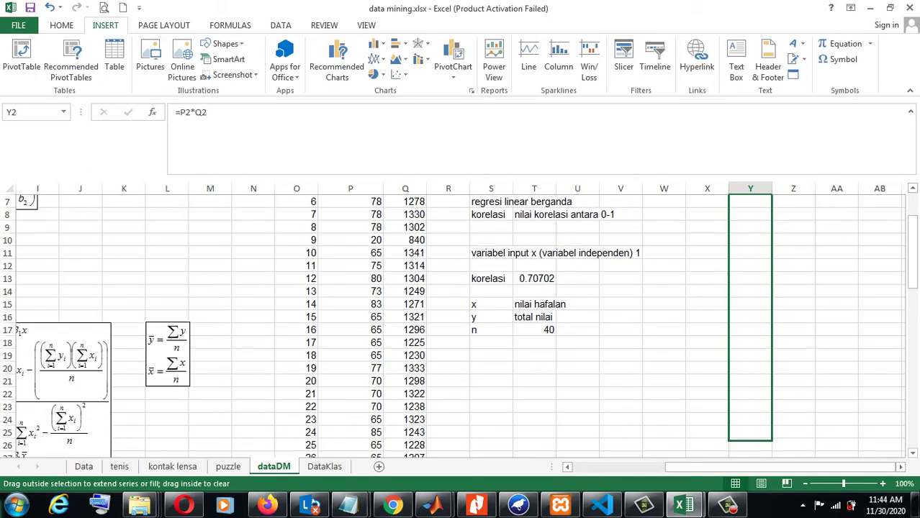
drag(763, 446, 752, 306)
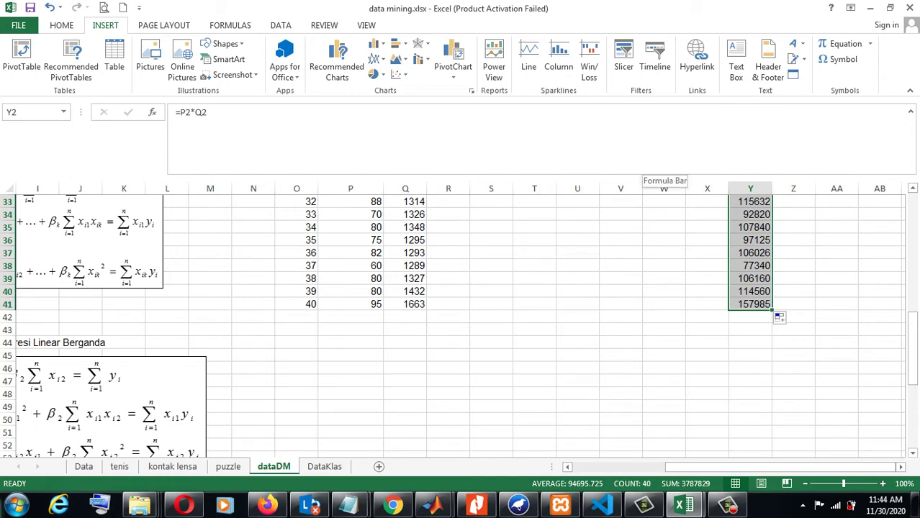
AutoSum the x.y column into Y42 and make the 3787829 total bold
scroll(230, 72, up, 1)
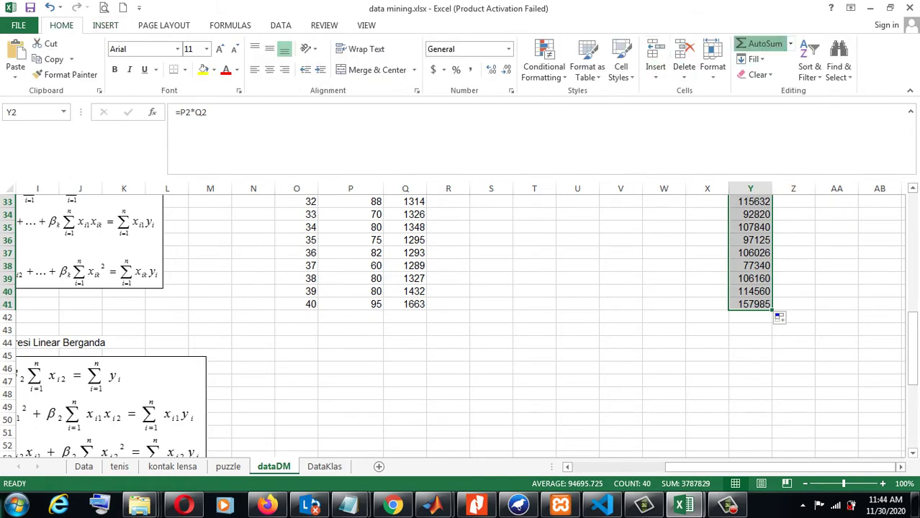
click(760, 43)
scroll(461, 324, down, 4)
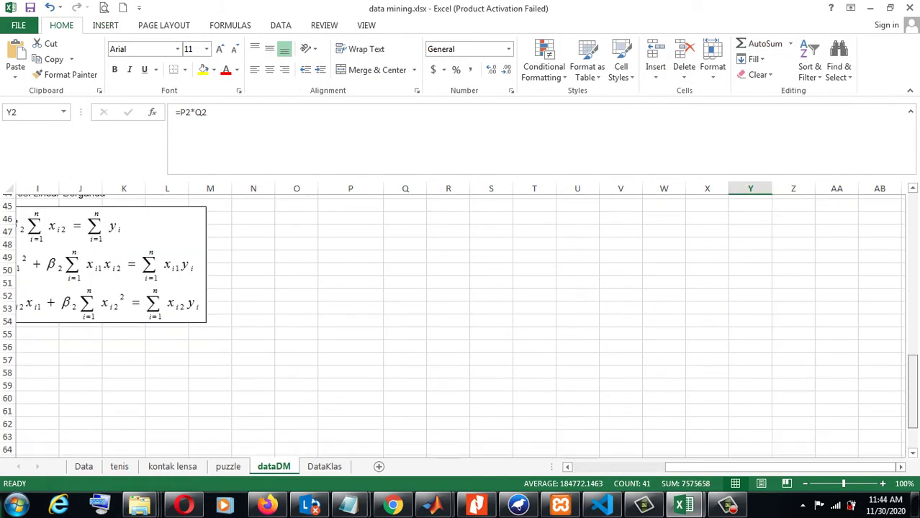
scroll(461, 324, up, 3)
click(751, 266)
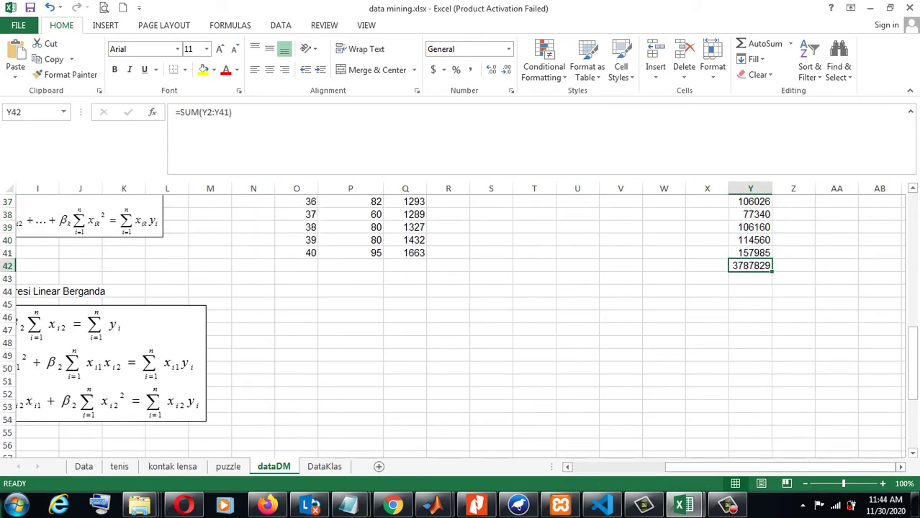
key(ctrl+b)
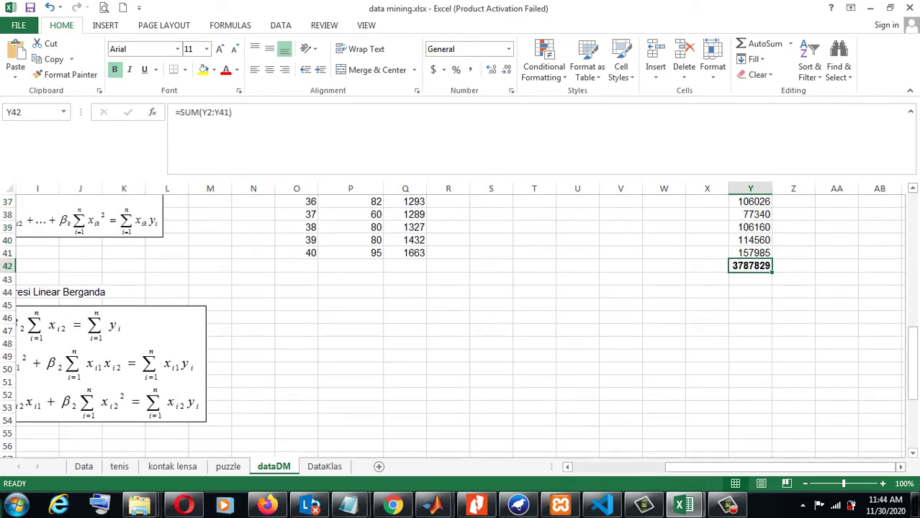
scroll(461, 324, up, 12)
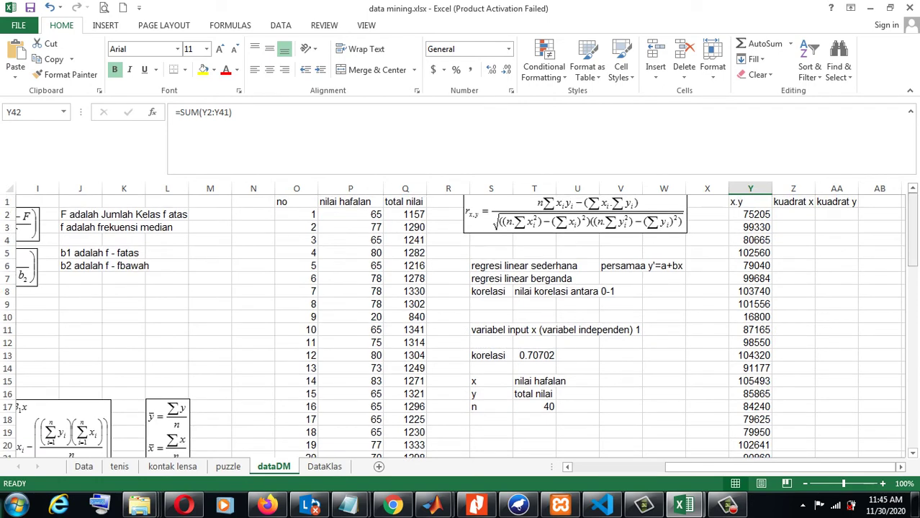
Enter =P2^2 in Z2 and fill it down to Z41
click(793, 214)
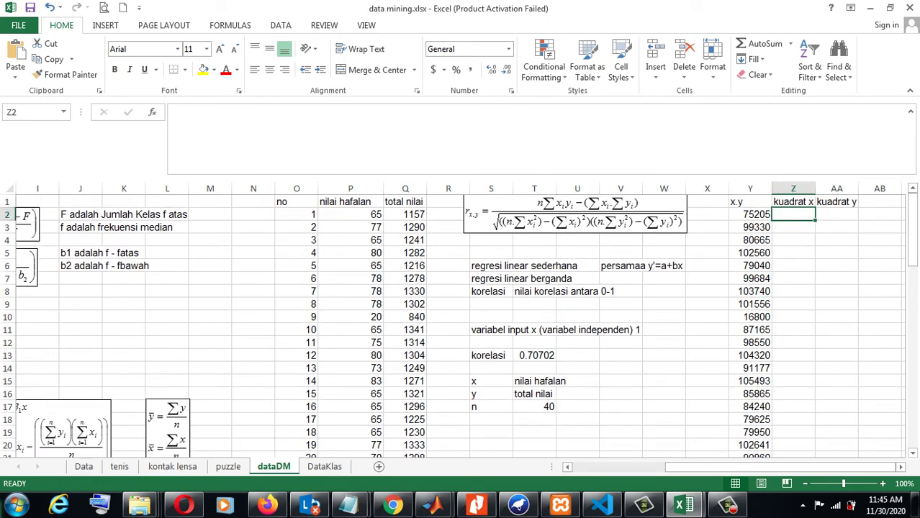
text(=)
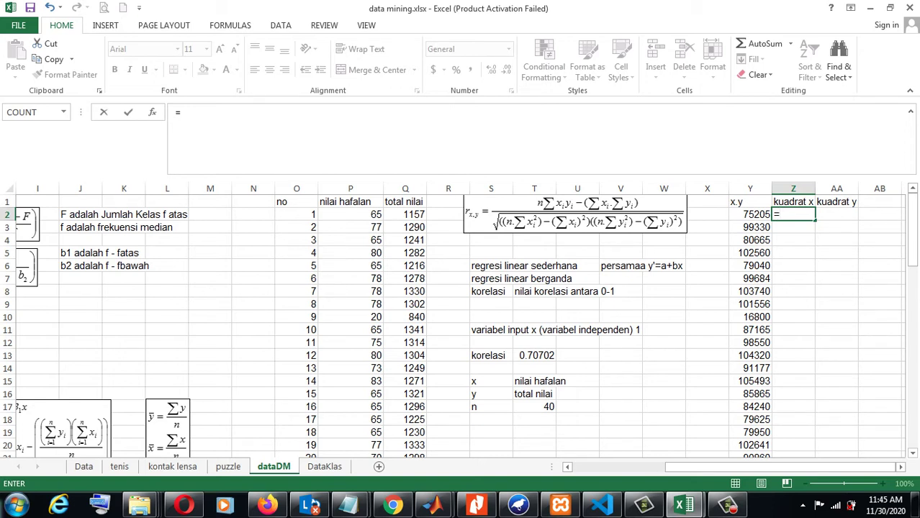
click(350, 214)
text(^)
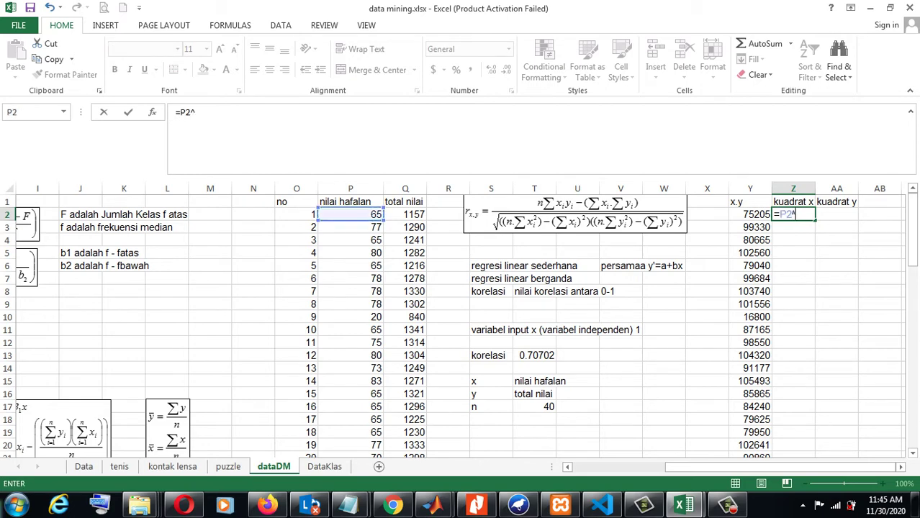
text(2)
key(ctrl+Return)
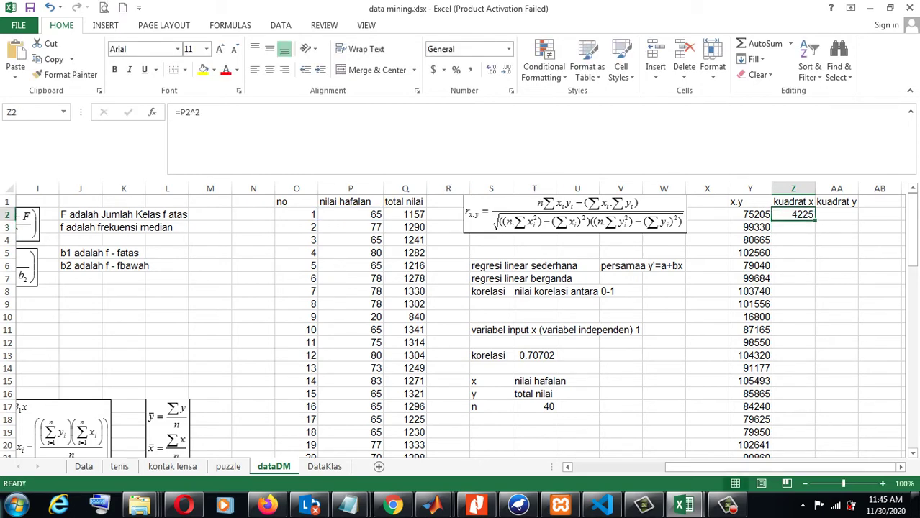
drag(815, 220, 816, 453)
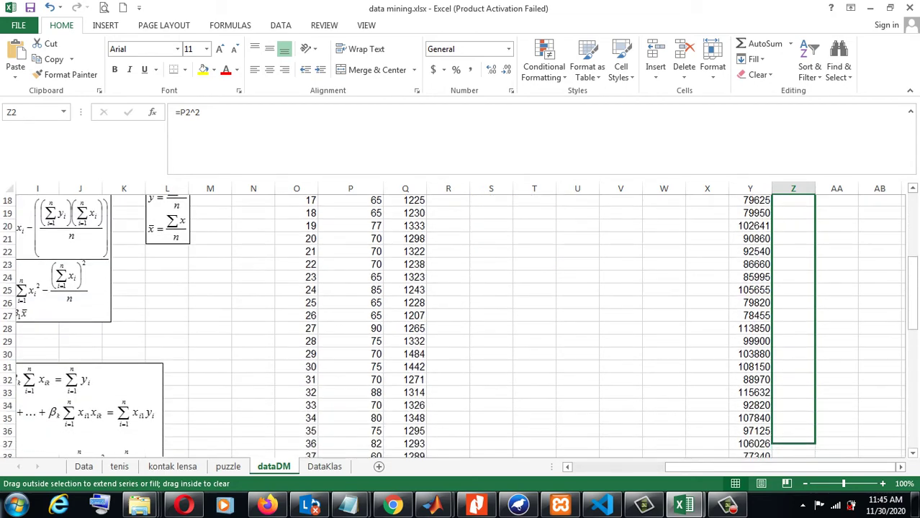
mouse_move(816, 446)
mouse_down()
mouse_move(816, 413)
mouse_move(815, 425)
mouse_up()
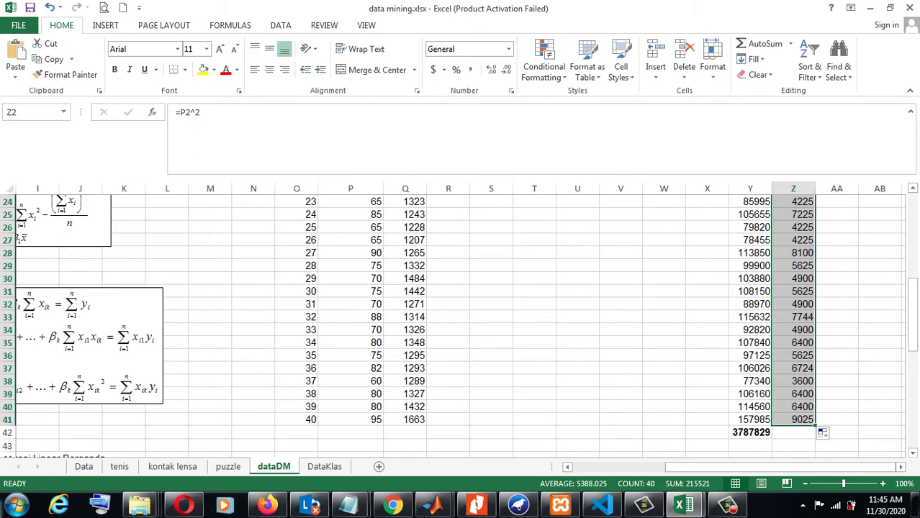
AutoSum the kuadrat x values below the data
scroll(461, 324, up, 7)
scroll(460, 324, up, 1)
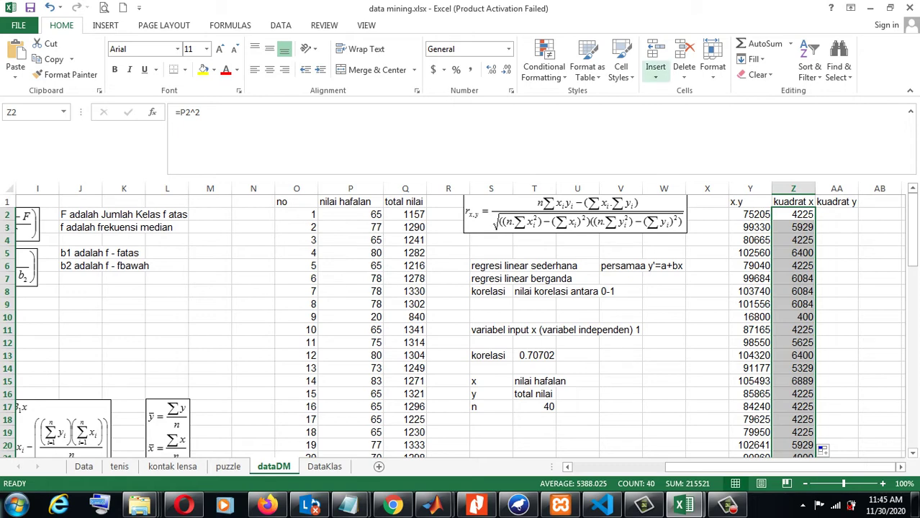
click(752, 44)
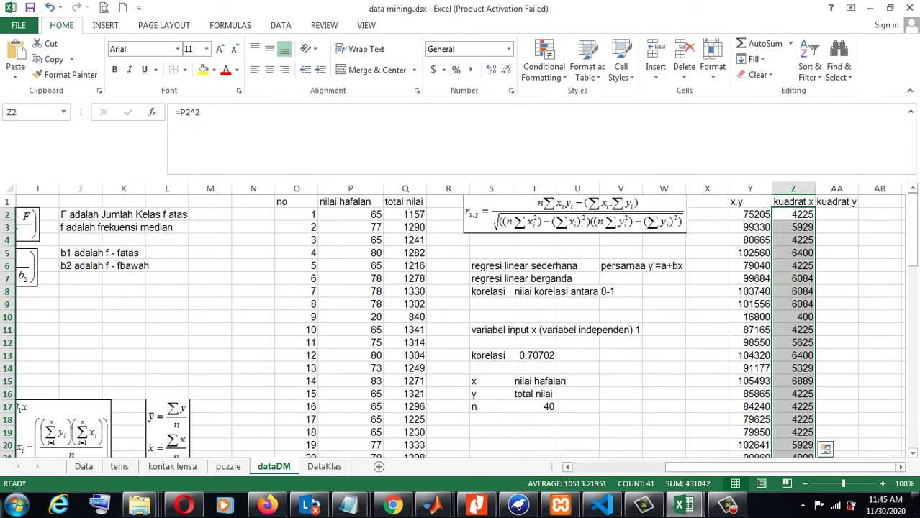
Bold the 215521 kuadrat x total in cell Z42
scroll(460, 324, down, 7)
scroll(461, 324, down, 1)
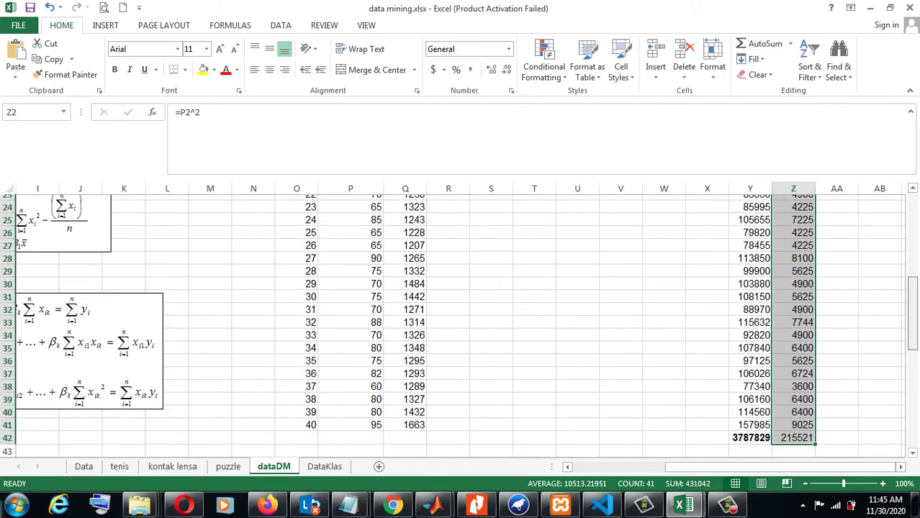
scroll(460, 324, down, 3)
click(795, 331)
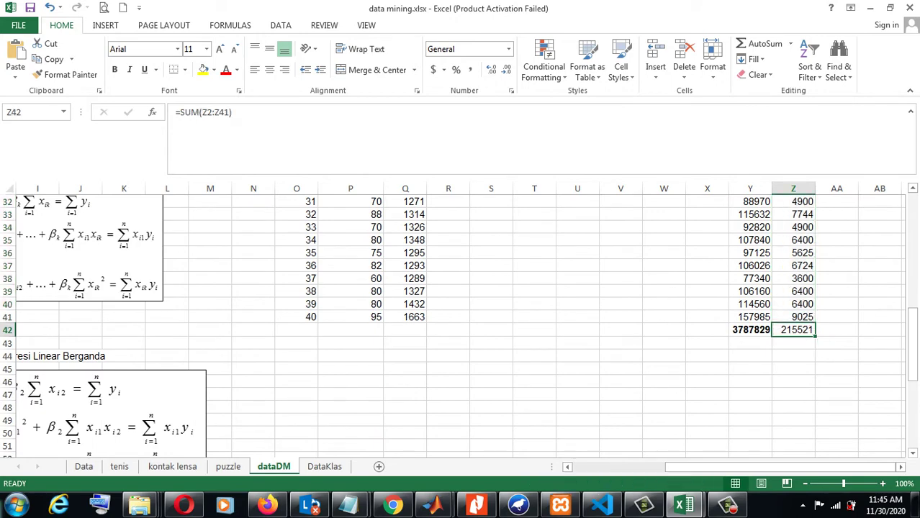
key(ctrl+b)
scroll(461, 324, up, 1)
scroll(461, 324, up, 10)
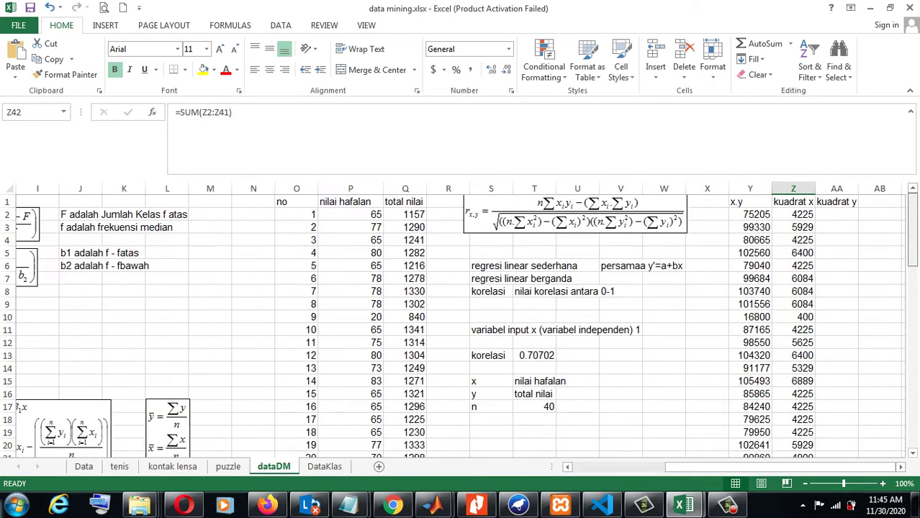
click(836, 215)
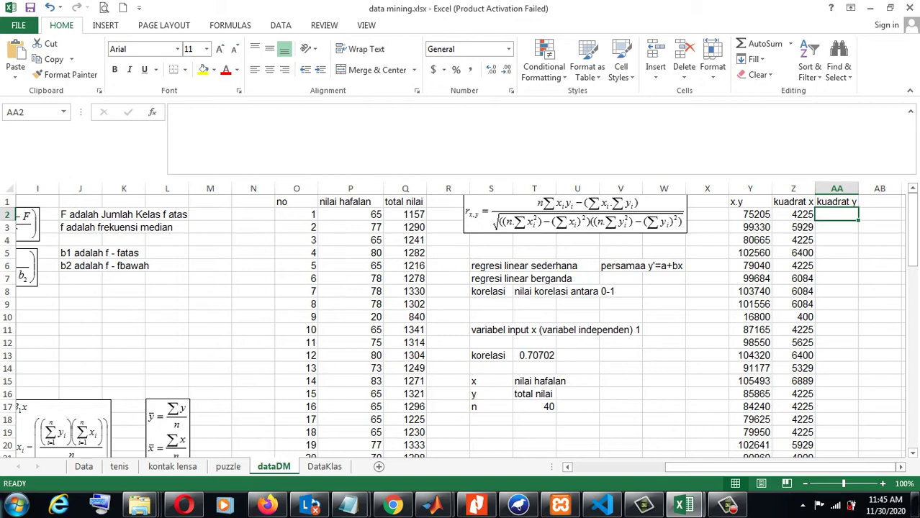
Enter =Q2^2 in AA2 and fill it down to AA41
text(=)
click(405, 215)
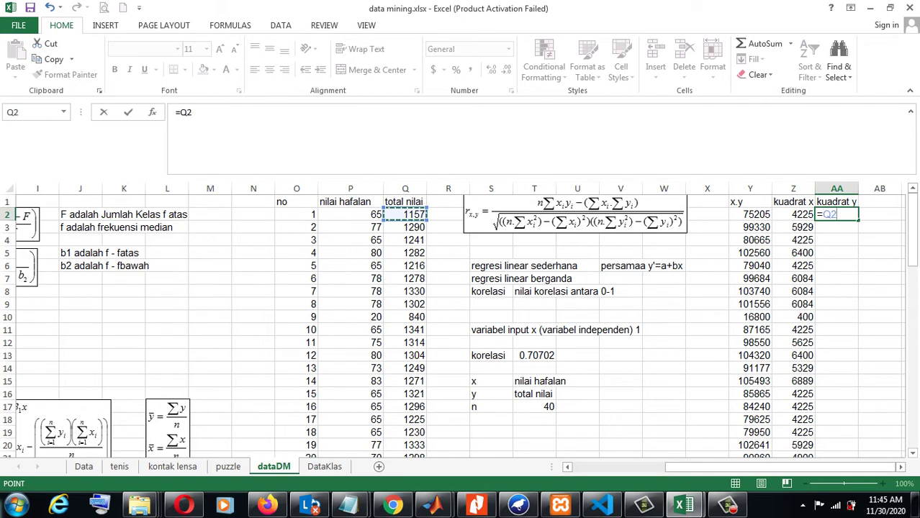
text(^2)
key(Return)
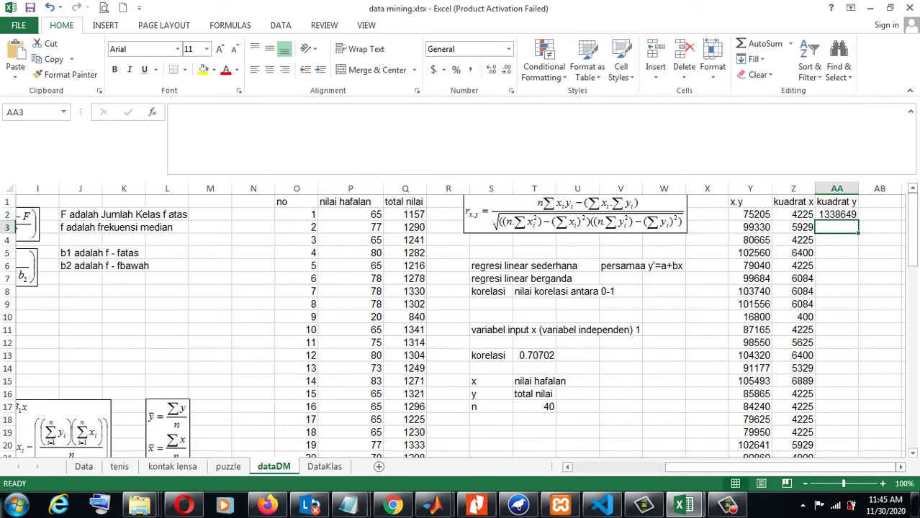
click(836, 215)
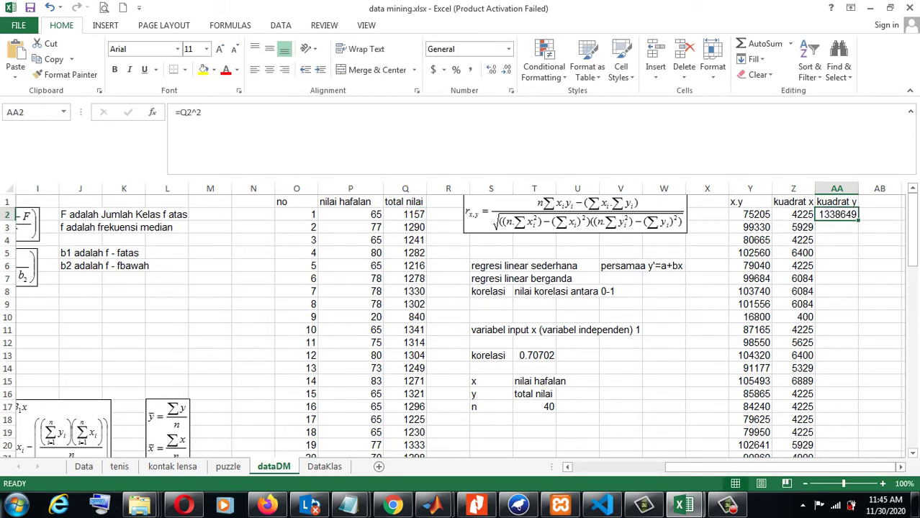
drag(858, 220, 839, 438)
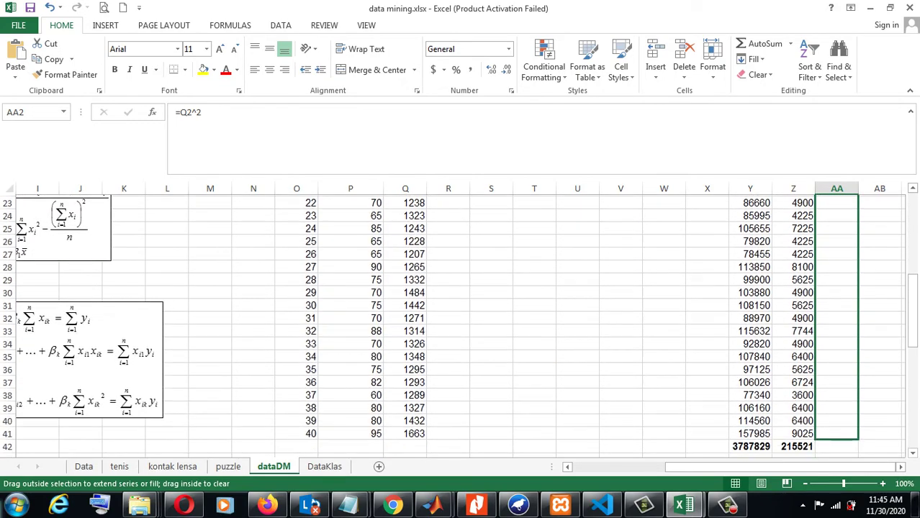
drag(838, 438, 839, 432)
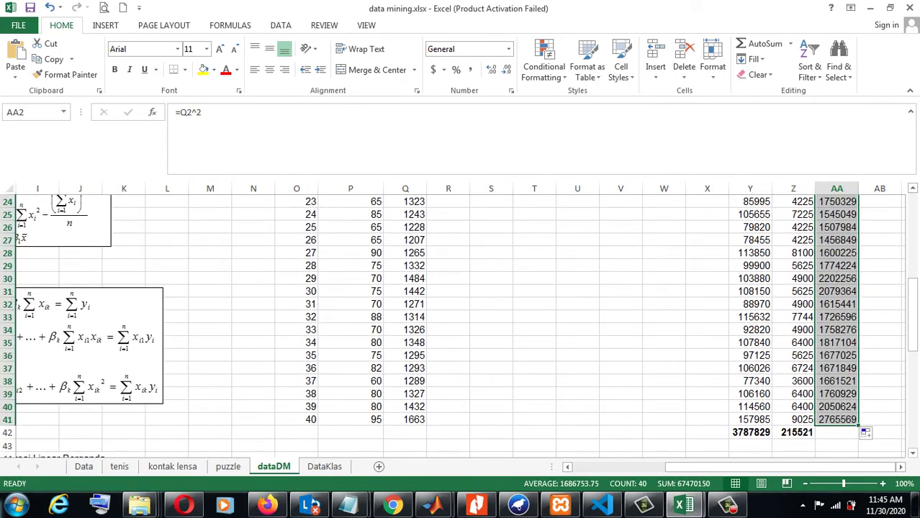
AutoSum kuadrat y into bold AA42 and widen column AA to show 67470150
click(760, 44)
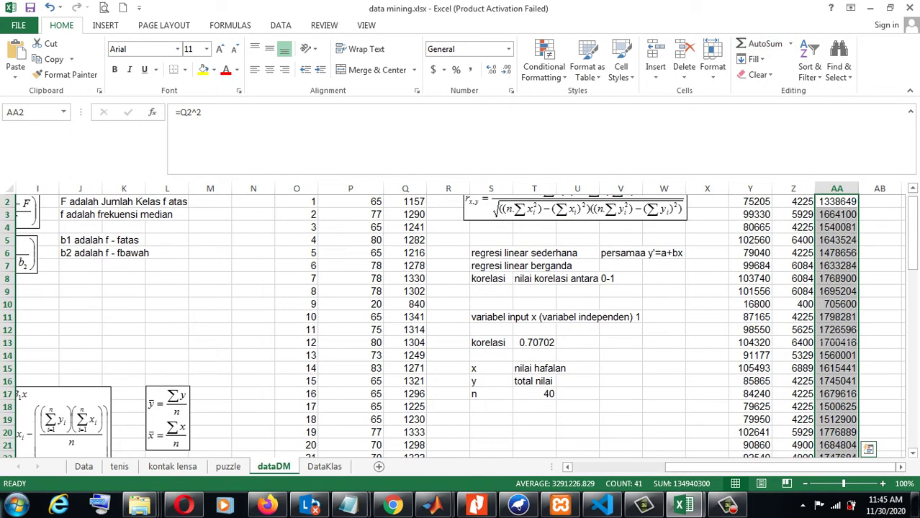
drag(911, 234, 912, 403)
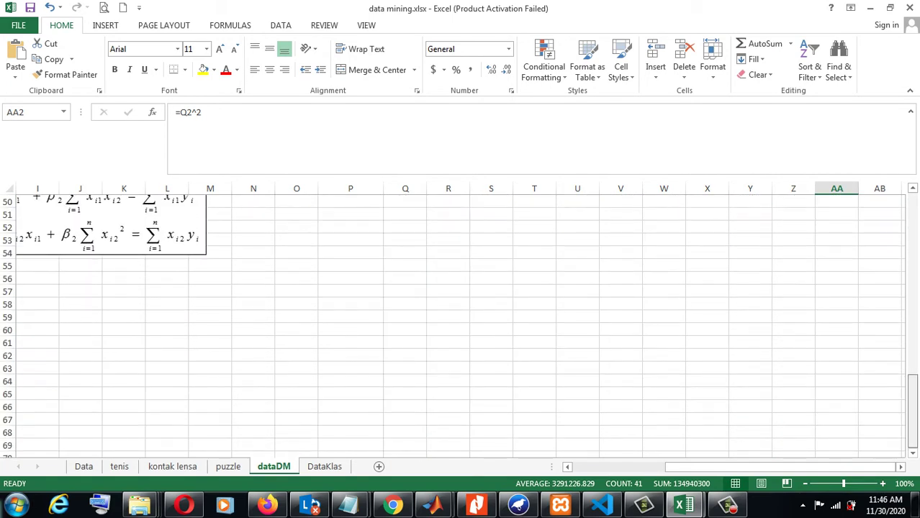
scroll(459, 324, up, 2)
scroll(459, 324, up, 1)
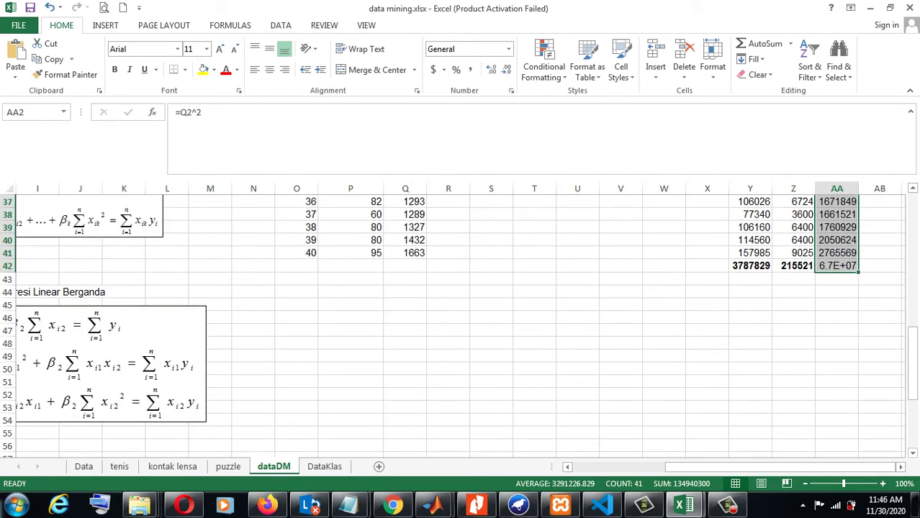
click(837, 266)
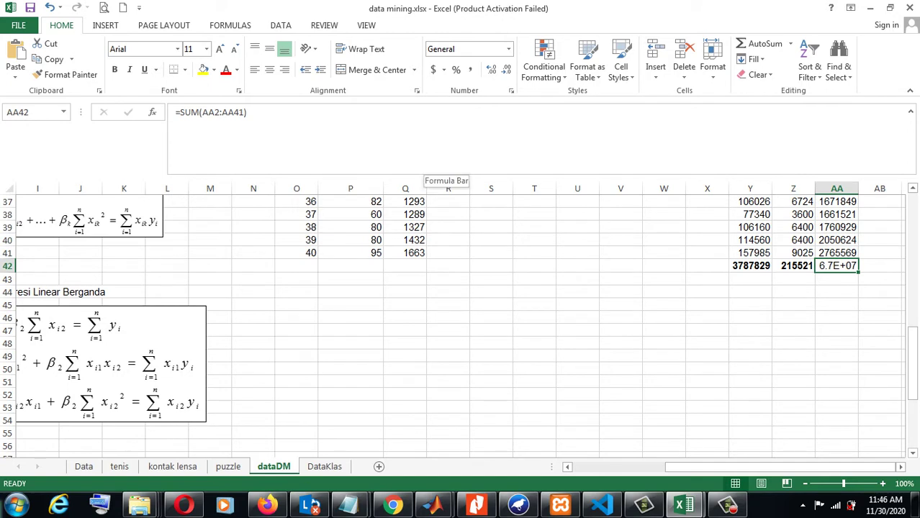
key(ctrl+b)
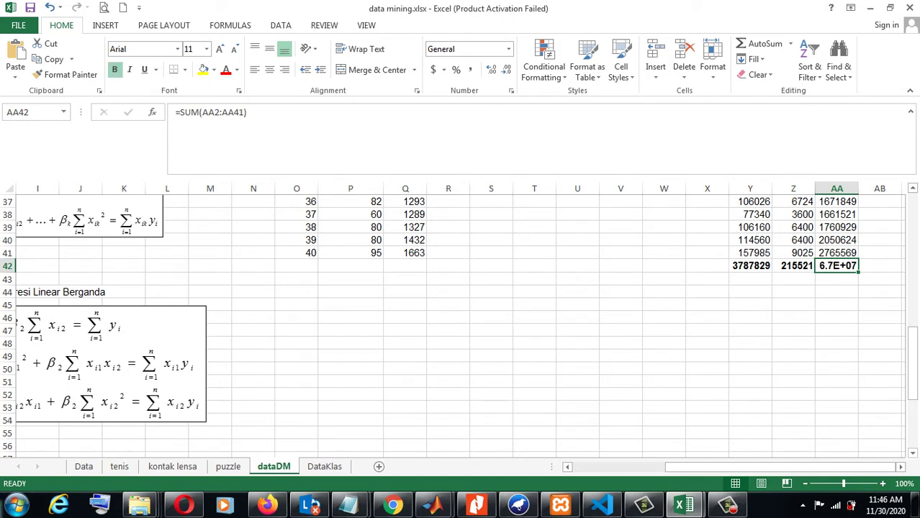
drag(858, 189, 896, 189)
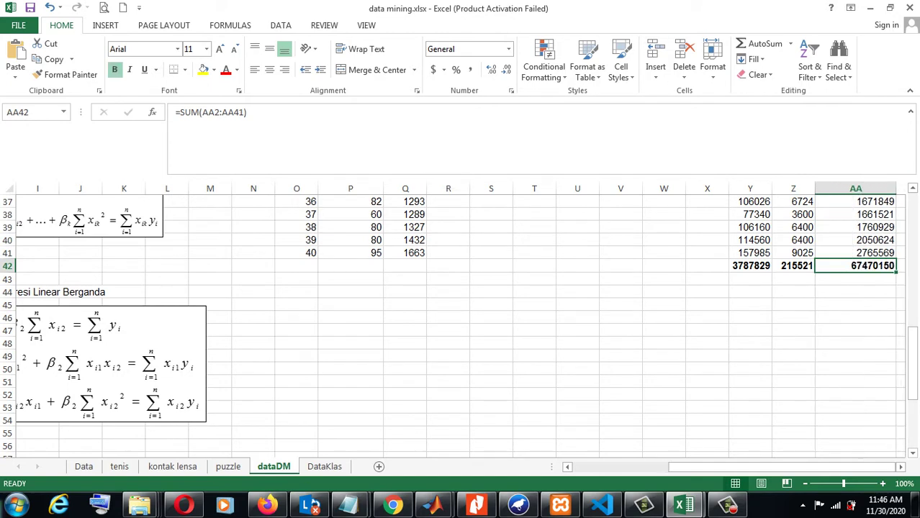
drag(912, 389, 913, 379)
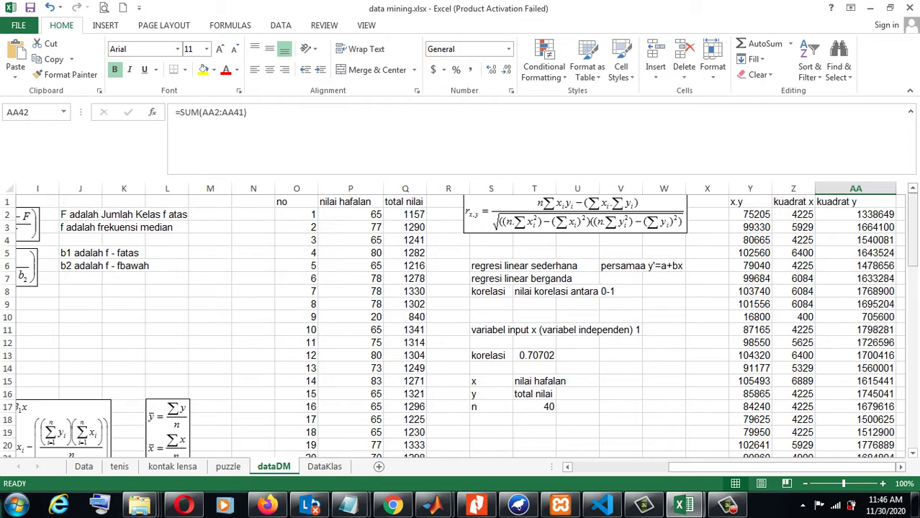
Put a bold =SUM(P2:P41) in P42 and copy it to Q42, giving 2899 and 51760
scroll(452, 324, down, 8)
scroll(452, 324, down, 3)
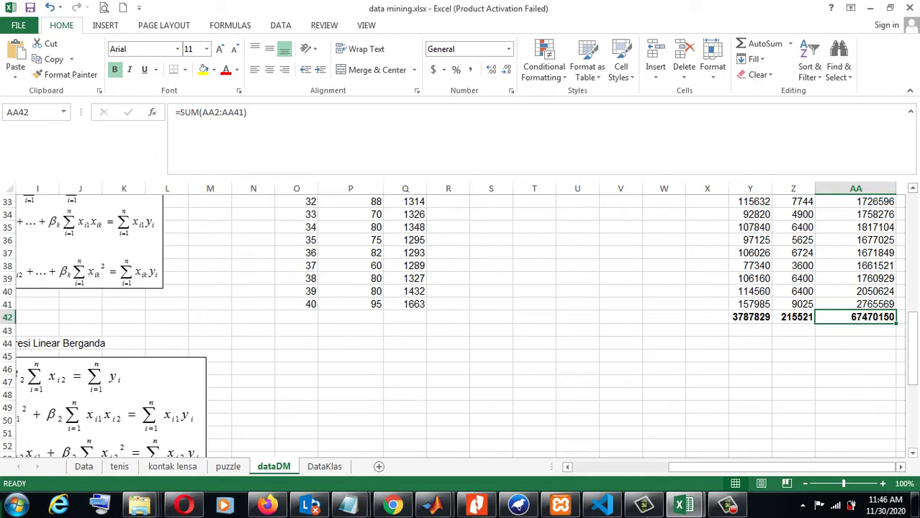
click(351, 316)
text(=sum)
key(Tab)
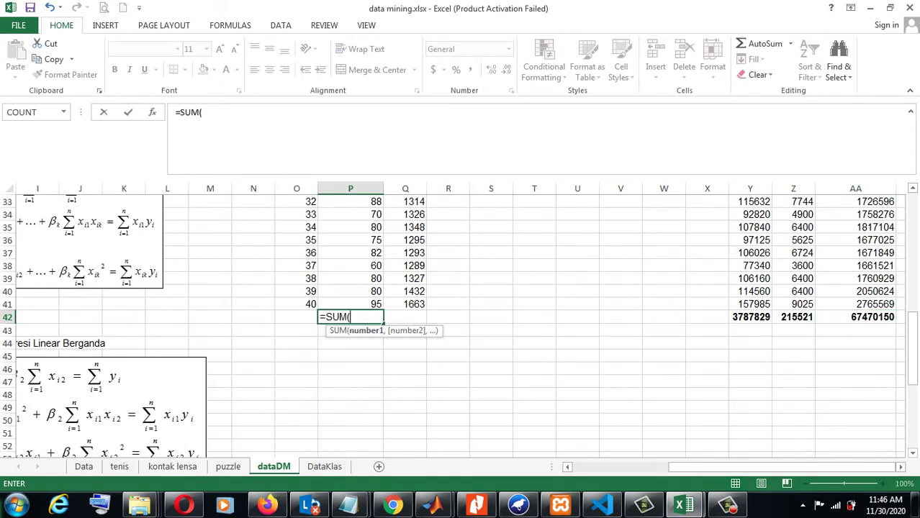
mouse_move(351, 304)
mouse_down()
mouse_move(353, 192)
mouse_move(351, 215)
mouse_up()
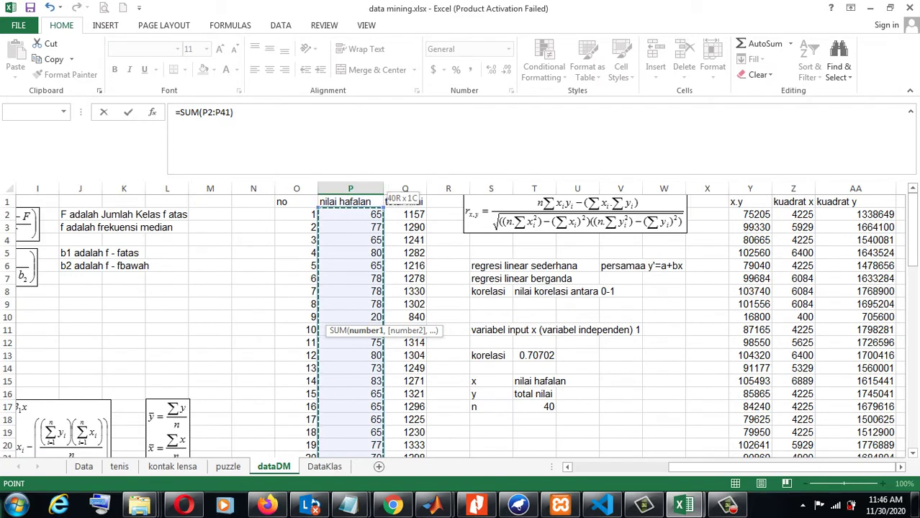
key(Return)
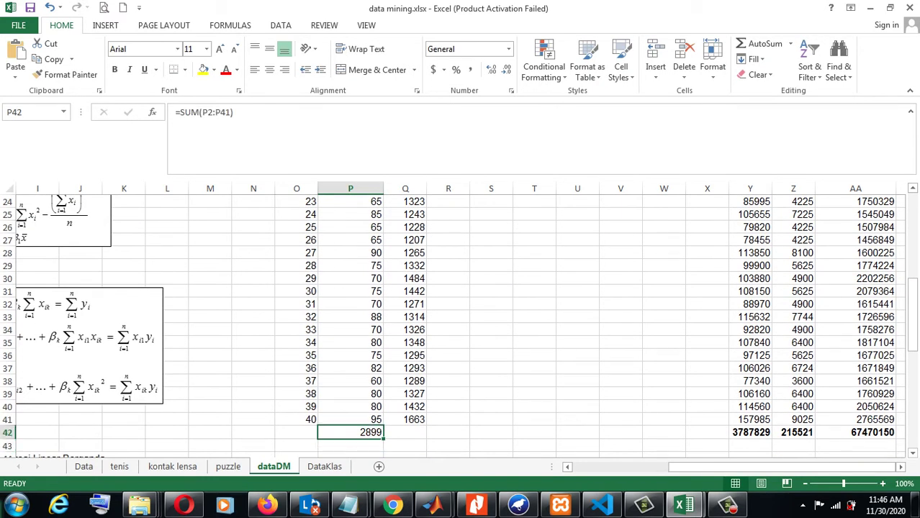
key(ctrl+b)
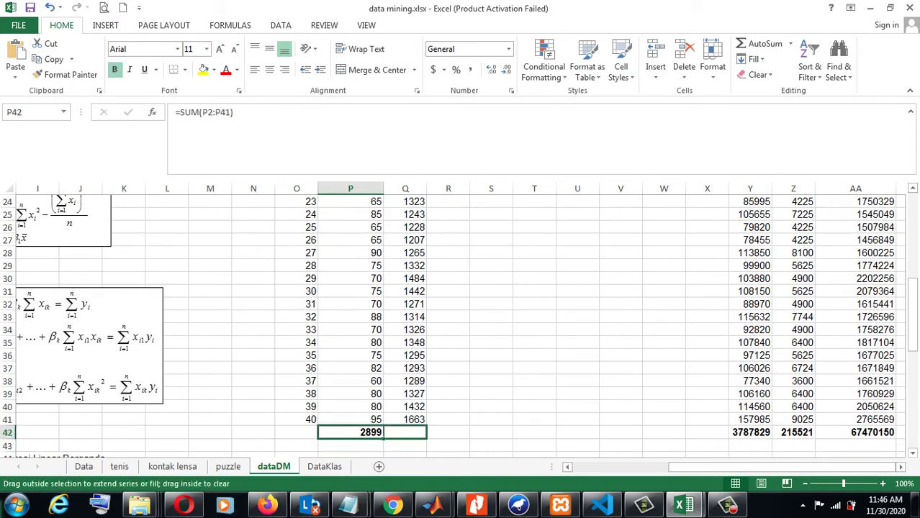
drag(384, 438, 423, 435)
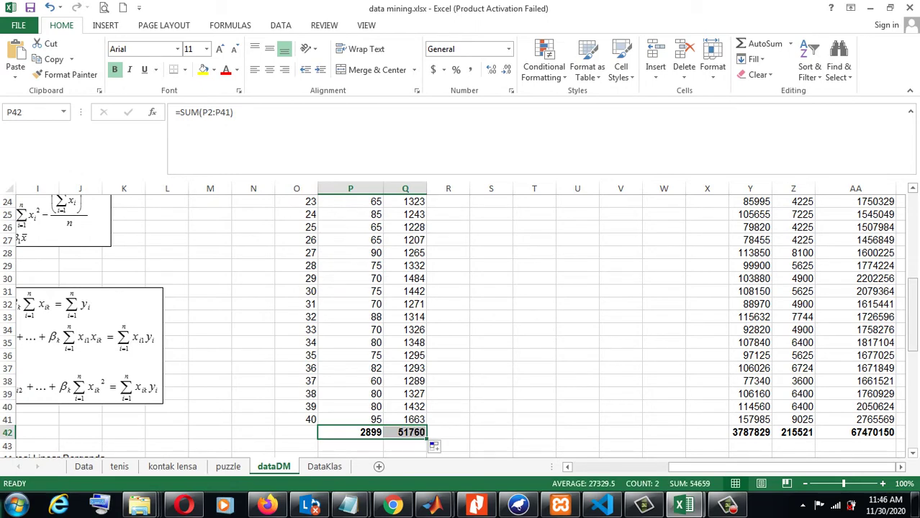
drag(912, 346, 912, 324)
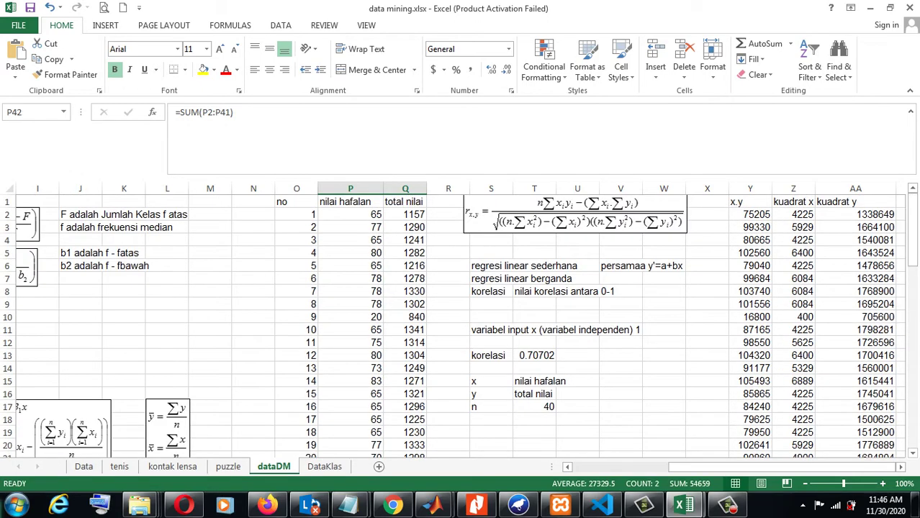
Label S19 as 'r=' and begin the correlation formula in T19
click(491, 432)
text(r)
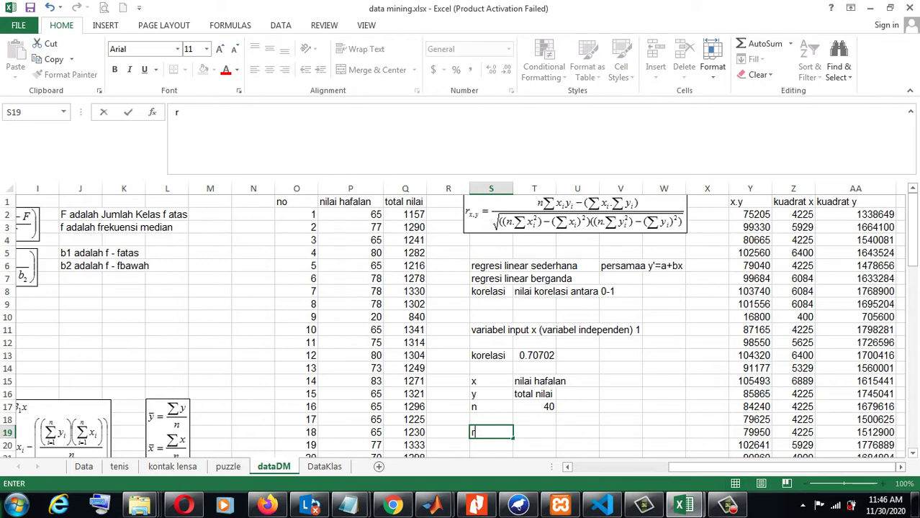
text(=)
click(534, 431)
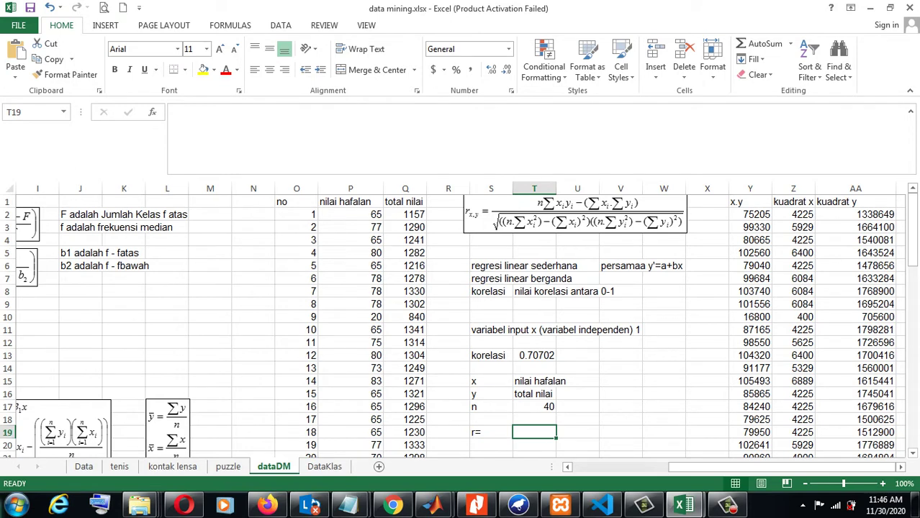
text(=)
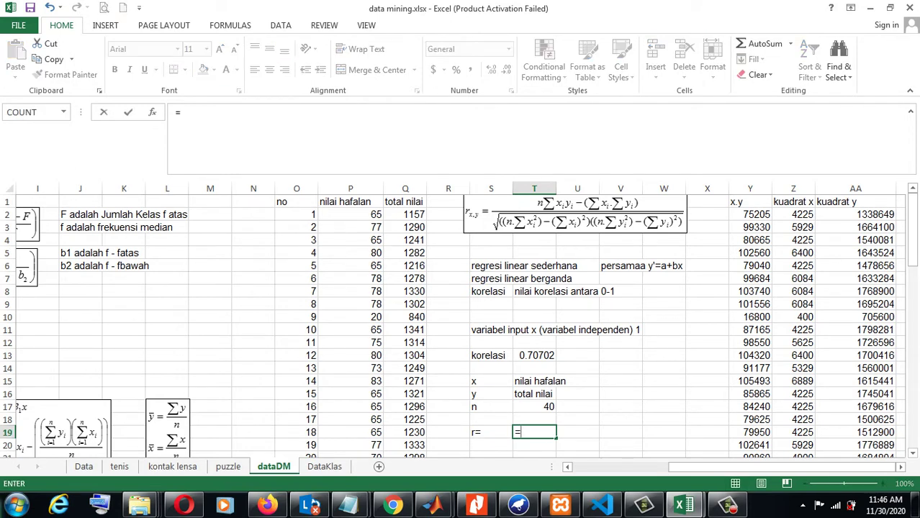
text(()
key(Up)
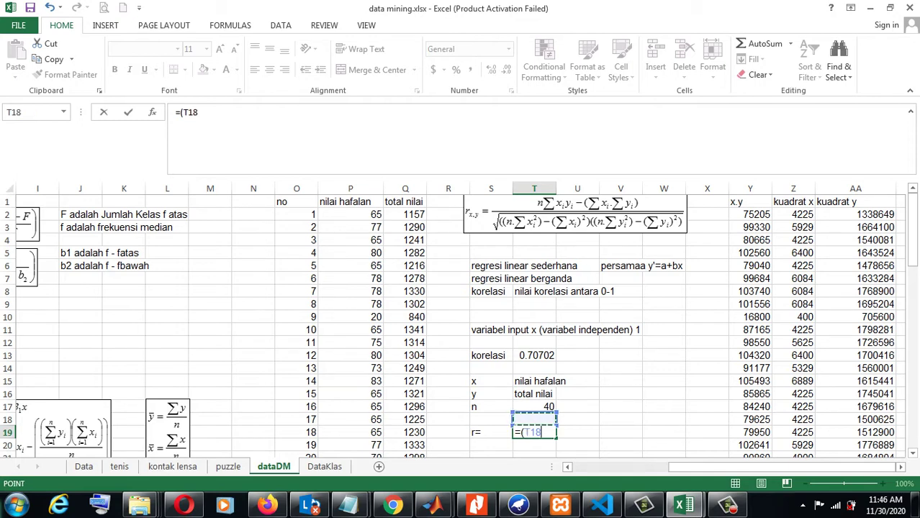
key(Up)
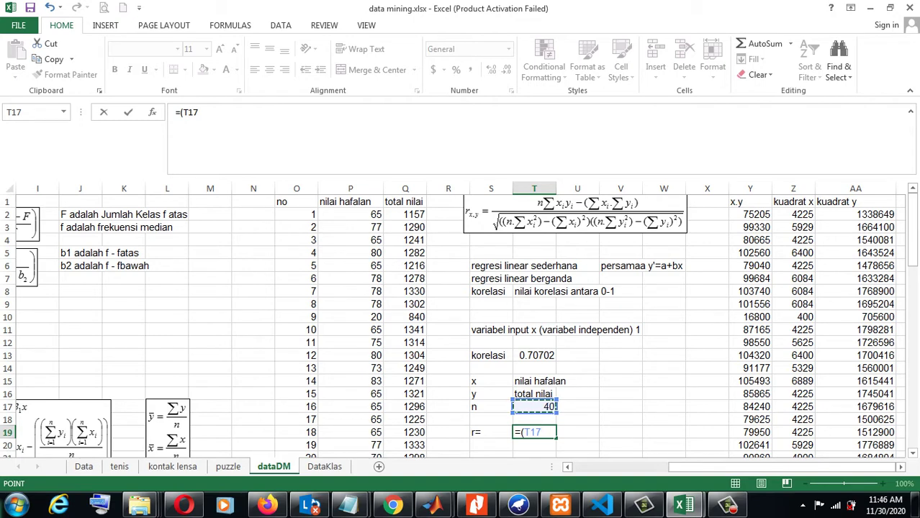
text(*)
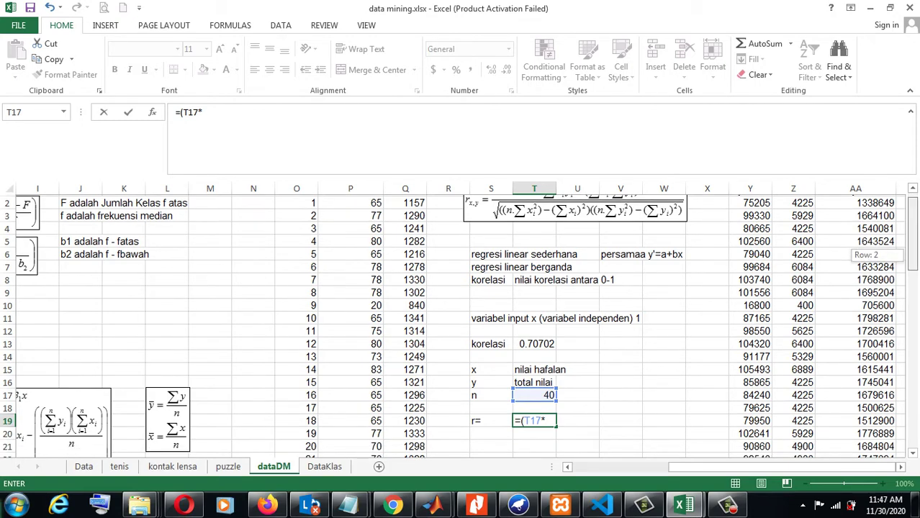
scroll(459, 325, down, 1)
key(BackSpace)
key(BackSpace)
key(BackSpace)
key(BackSpace)
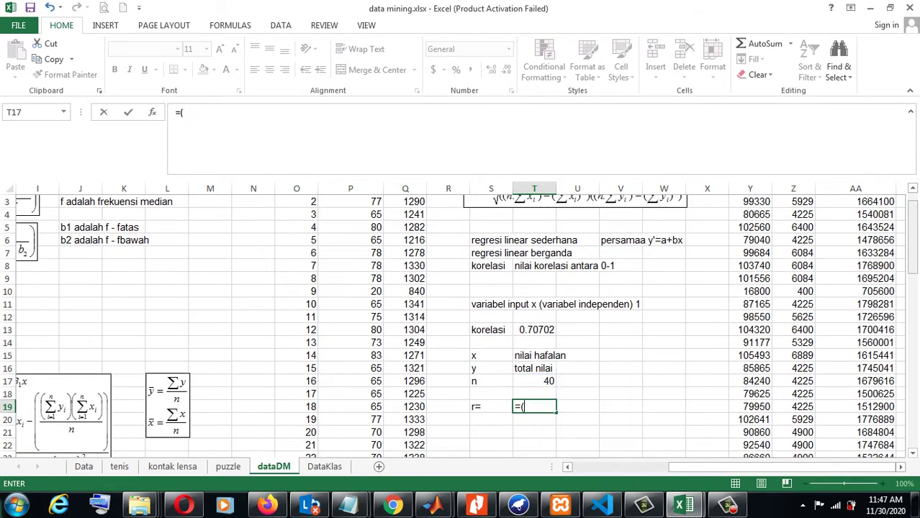
text(()
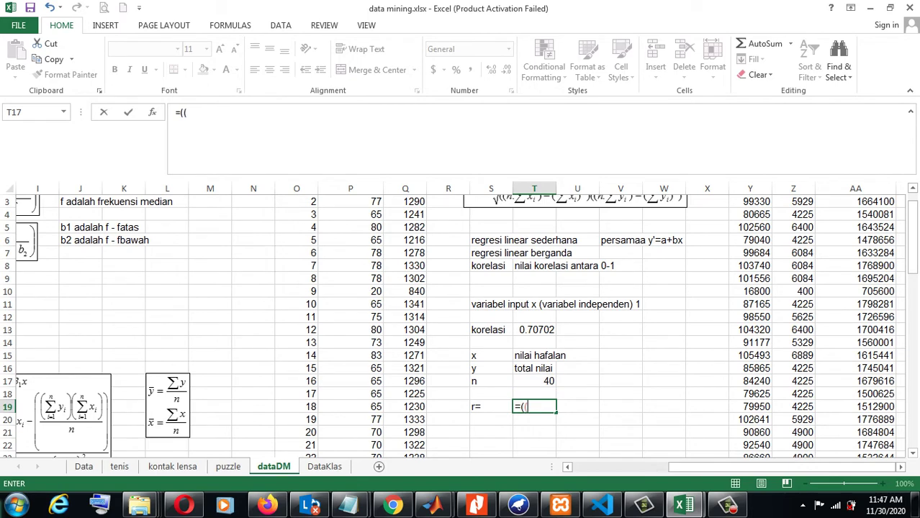
Add the first numerator term (T17*Y42), n times the x·y total
click(535, 381)
text(*)
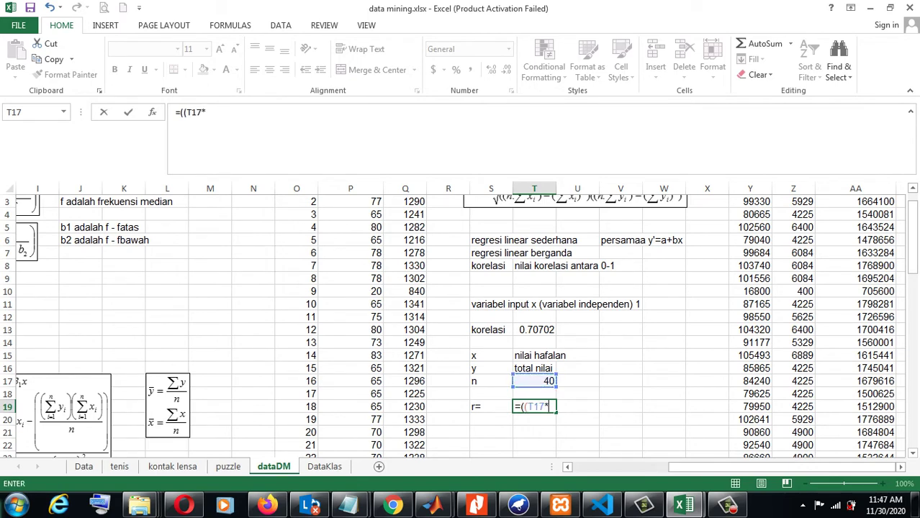
drag(912, 238, 913, 216)
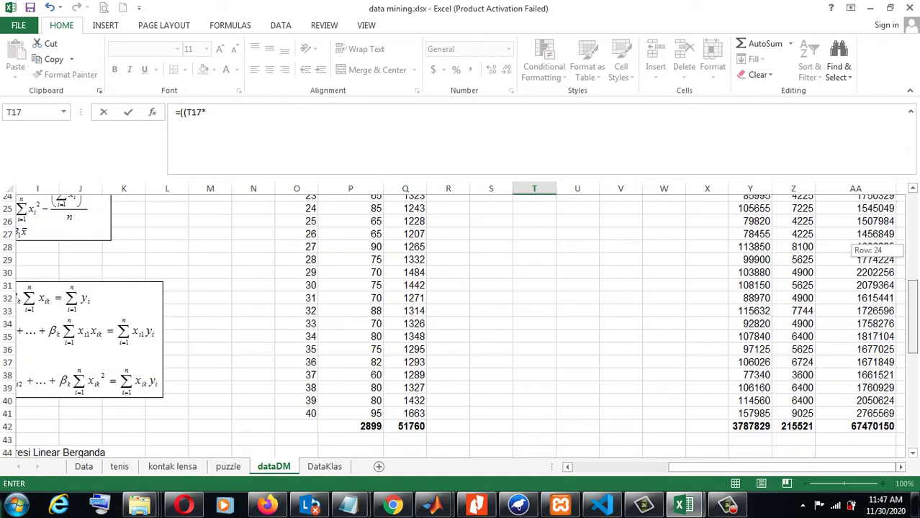
drag(912, 216, 912, 313)
click(751, 343)
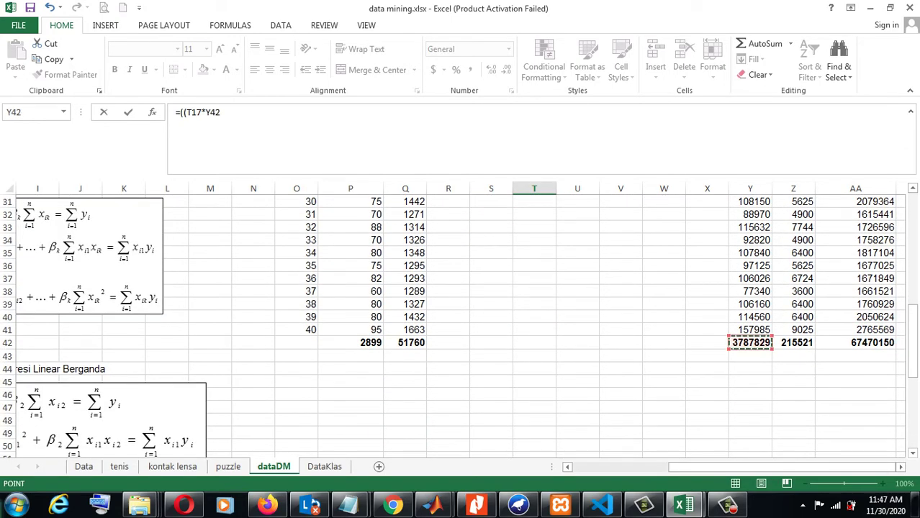
text())
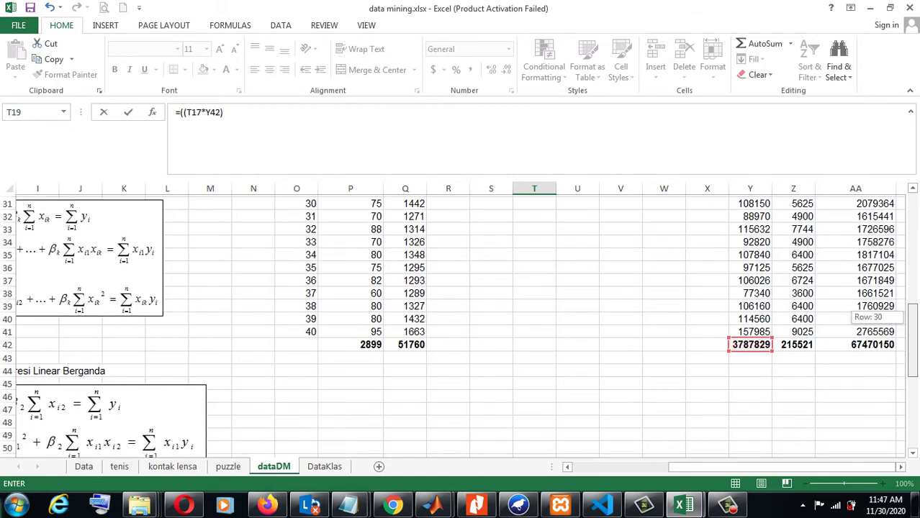
drag(912, 314, 912, 216)
Subtract (P42*Q42), the product of the x and y totals, closing the numerator
text(-)
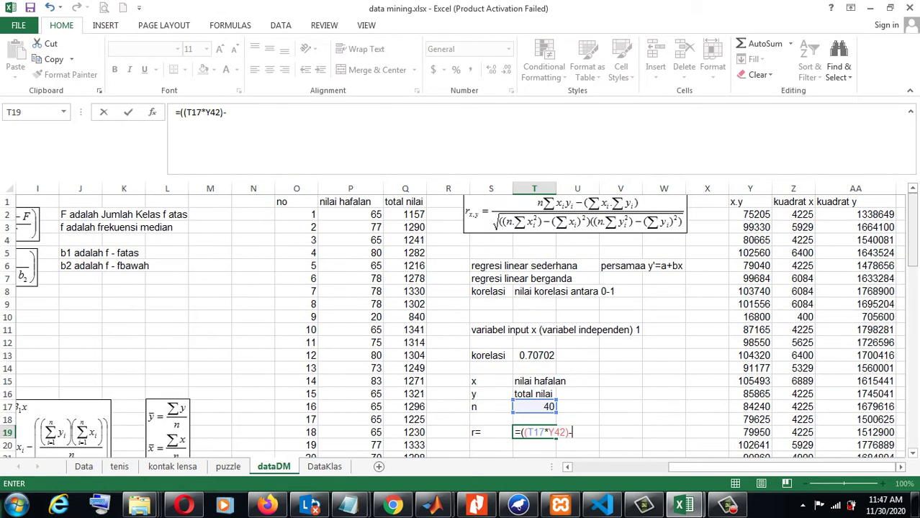
text(()
scroll(461, 324, down, 5)
scroll(461, 324, down, 2)
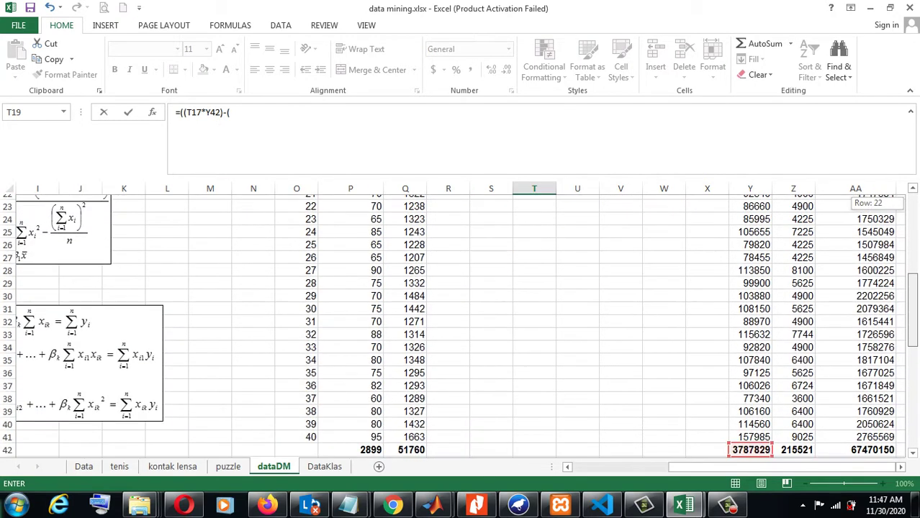
scroll(461, 324, down, 1)
click(351, 407)
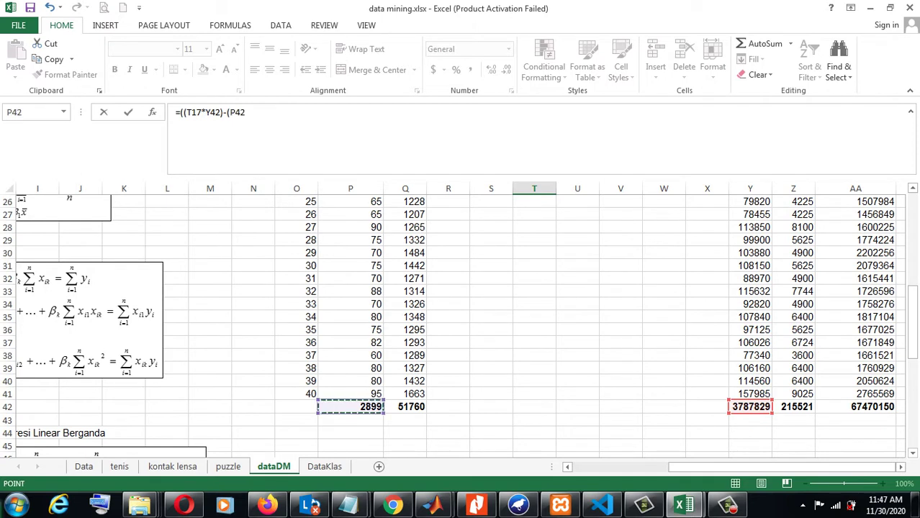
text(*)
click(405, 407)
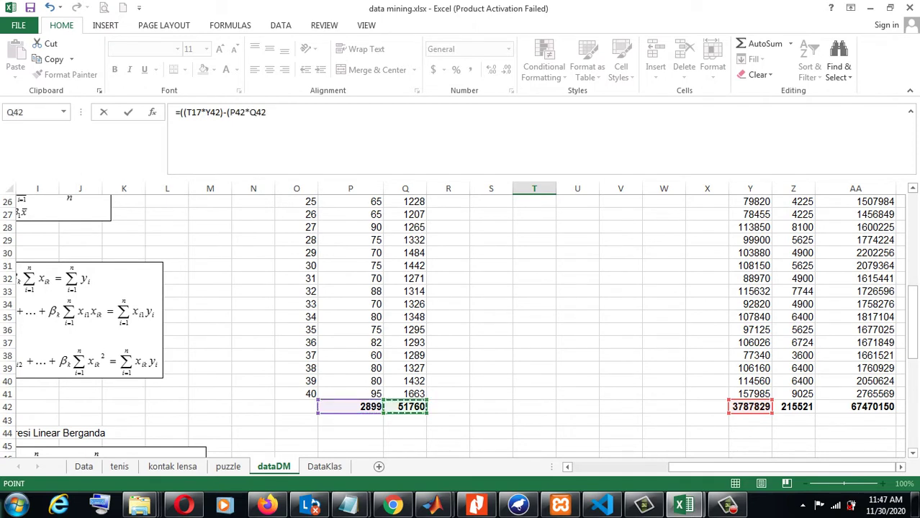
text()))
drag(912, 322, 912, 231)
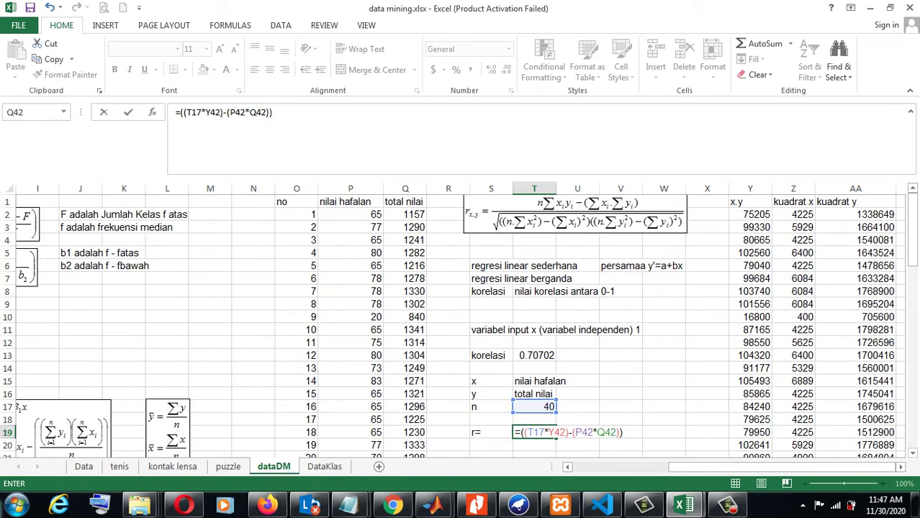
Divide by SQRT, starting with (T17*Z42), n times the x² total
text(/)
text(sq)
key(Tab)
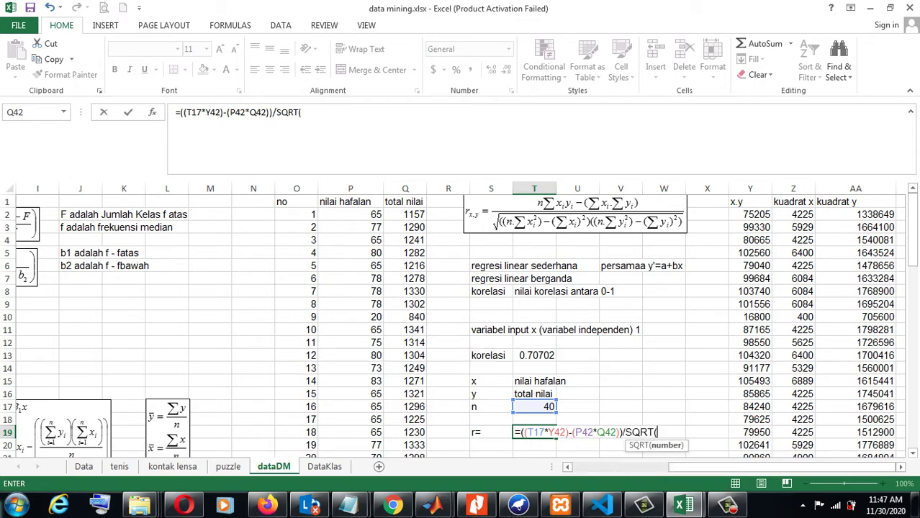
text(()
text((()
click(534, 406)
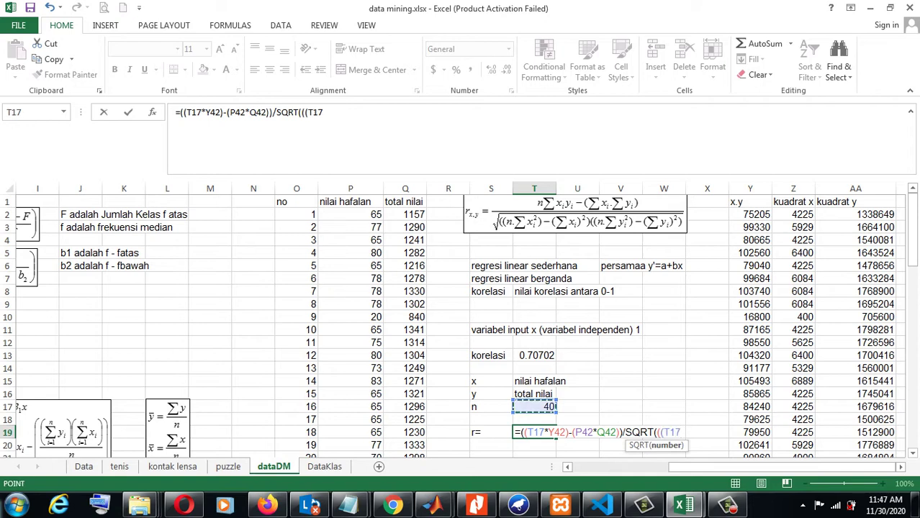
text(*)
drag(912, 216, 912, 364)
click(794, 265)
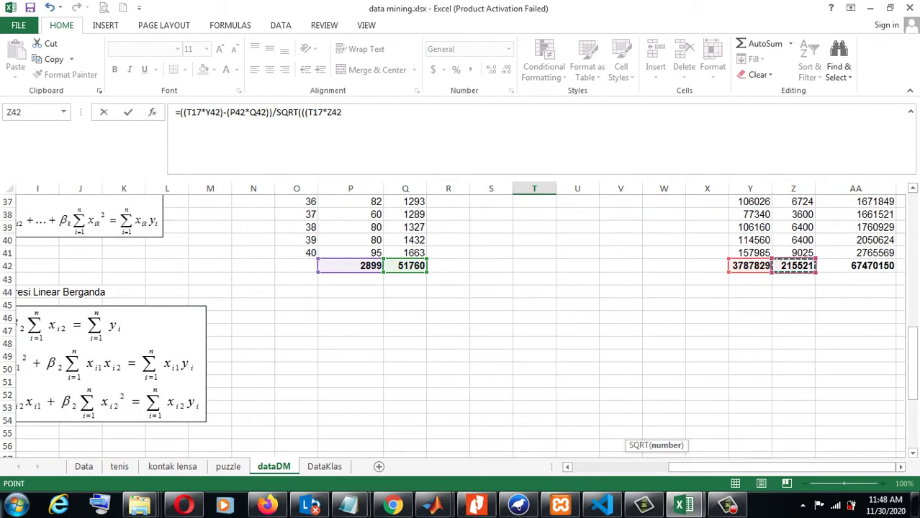
text())
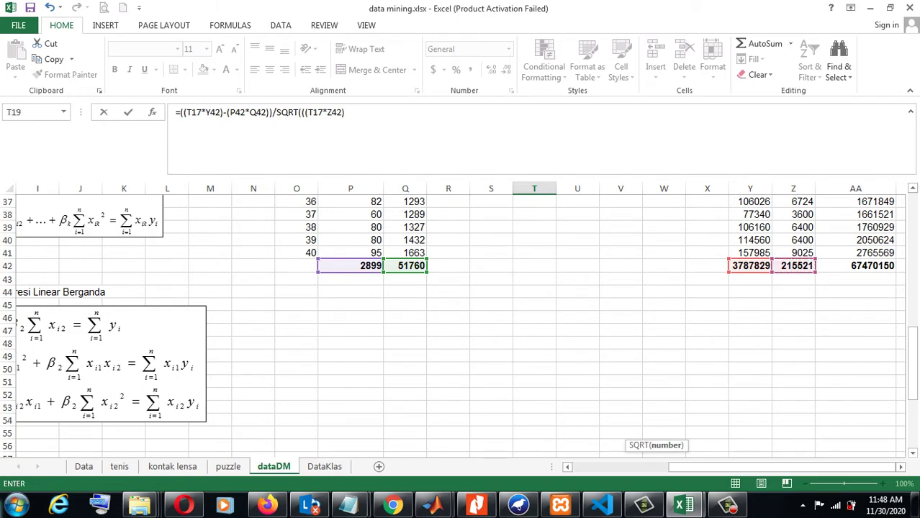
drag(912, 364, 912, 216)
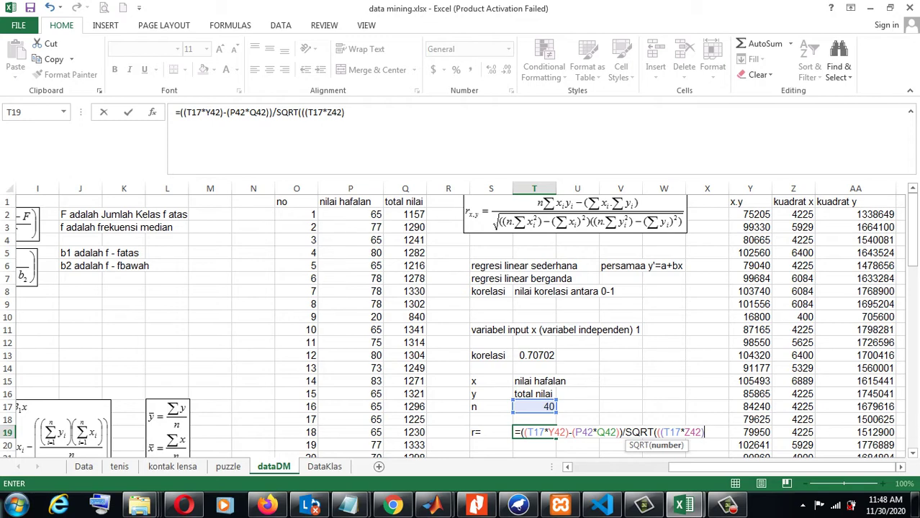
Subtract the squared x total, -(P42^, inside the square root
text(-)
text(()
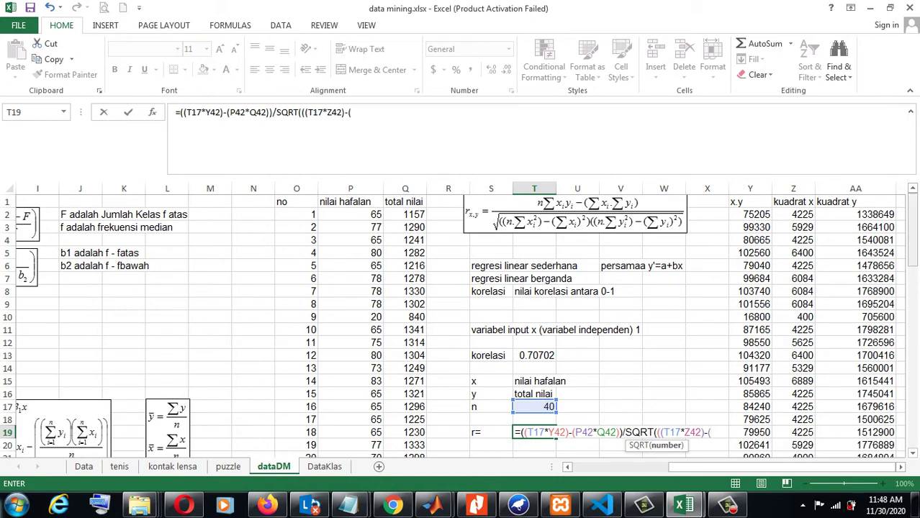
drag(912, 231, 913, 316)
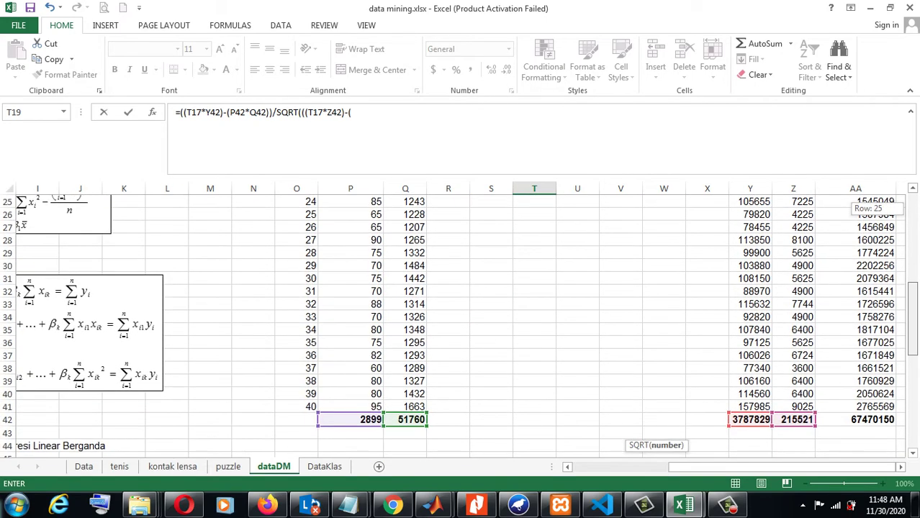
click(351, 419)
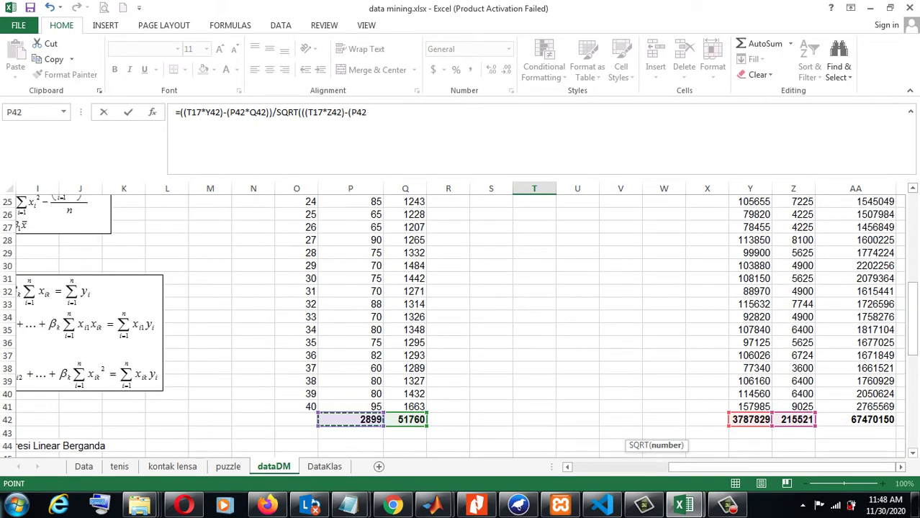
text(^2)
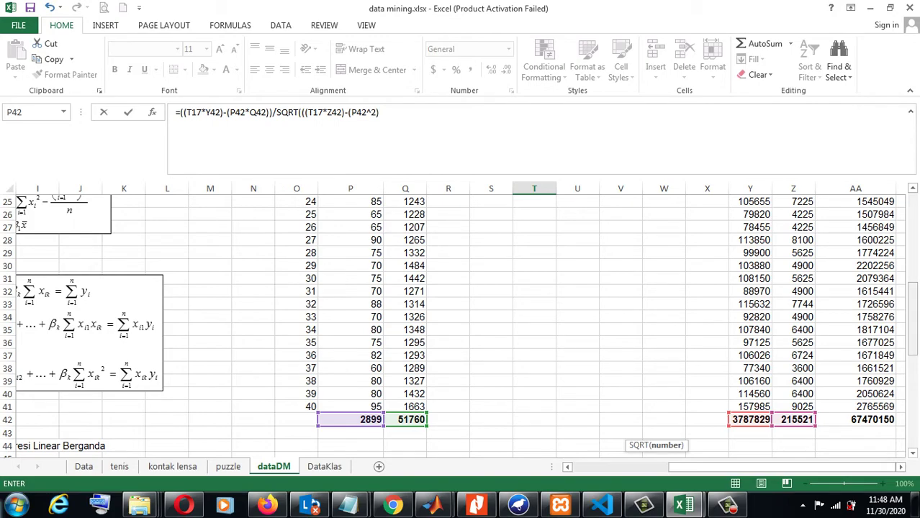
drag(912, 328, 912, 274)
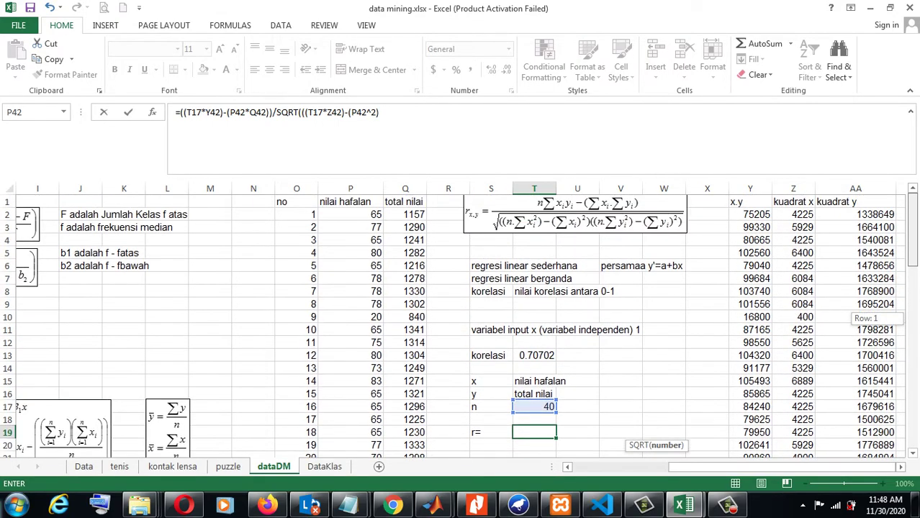
drag(912, 231, 913, 230)
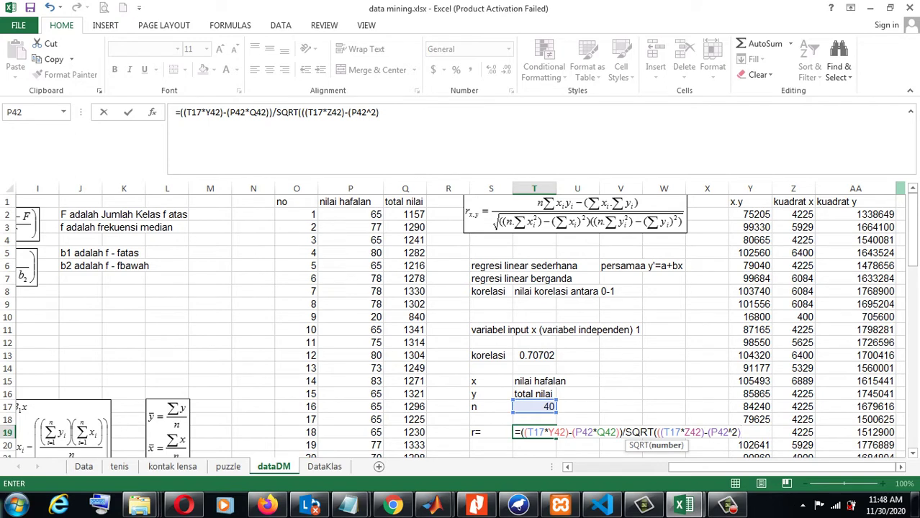
Multiply by a second bracket beginning with T17*AA42, n times the y² total
text())
text(*)
text(()
text(()
click(553, 407)
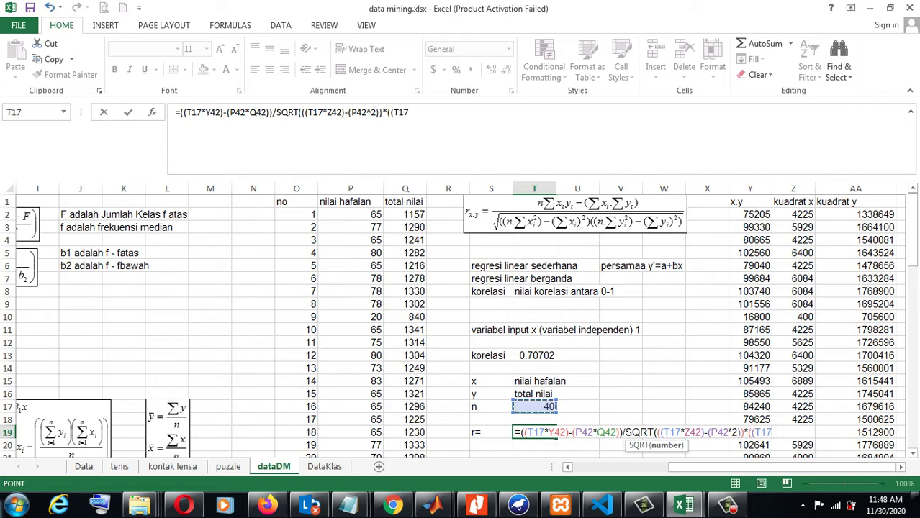
text(*)
drag(913, 231, 912, 308)
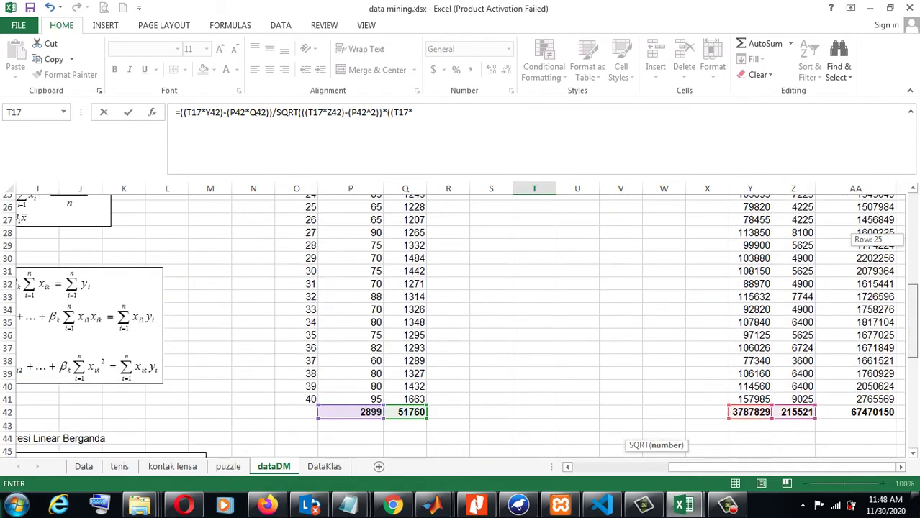
click(856, 407)
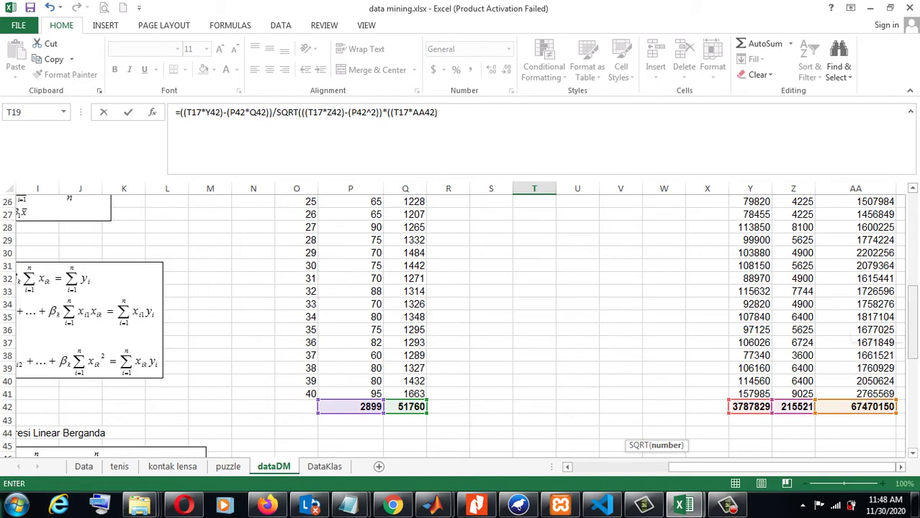
drag(912, 317, 912, 231)
text(-)
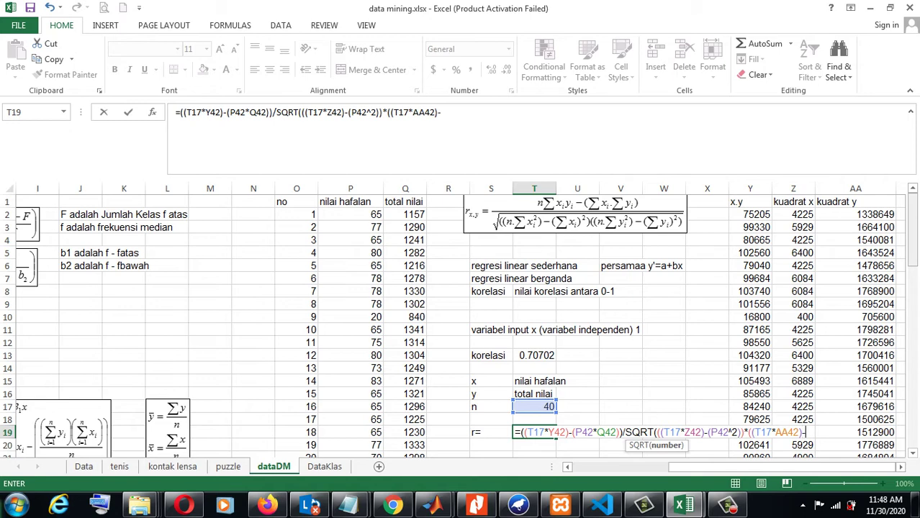
Subtract (Q42^2), close all brackets and commit, giving r = 0.70702
text(()
drag(912, 209, 912, 295)
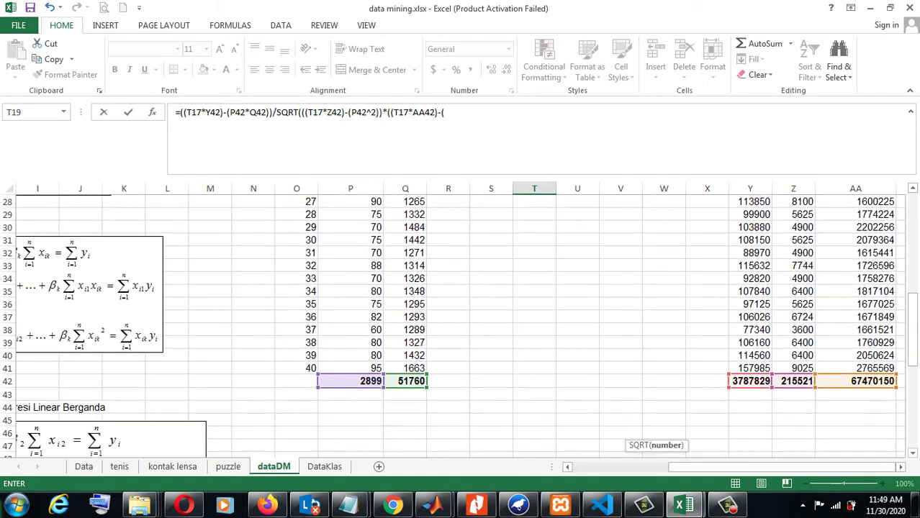
click(405, 381)
text(^2)
text())
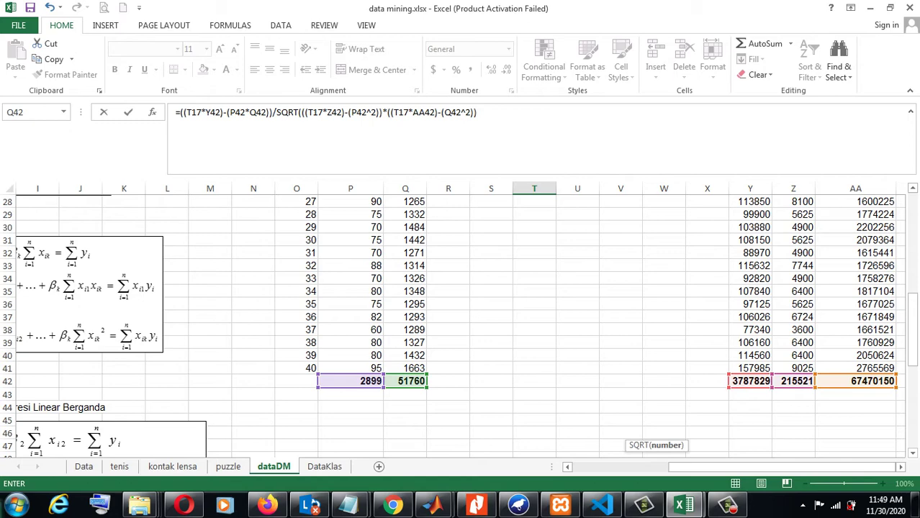
scroll(460, 323, up, 9)
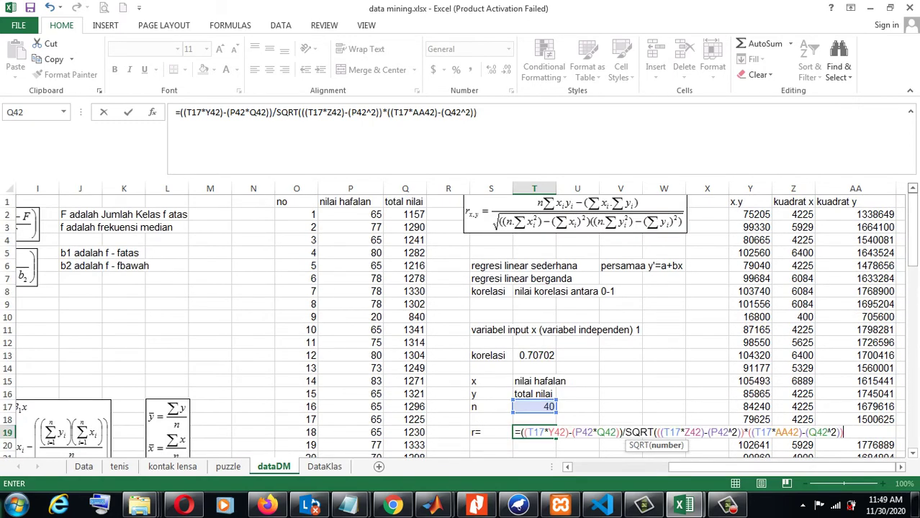
text())
click(491, 445)
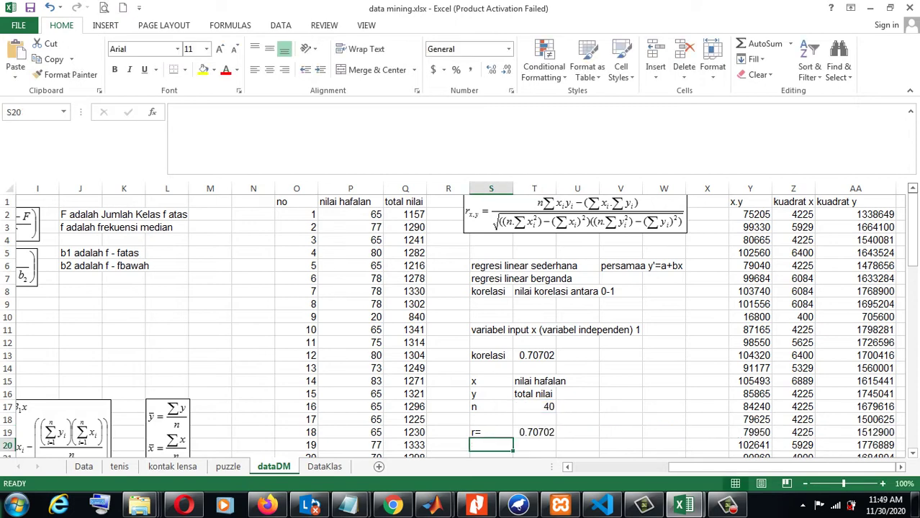
Compare T19's manual r formula with T13's CORREL (both 0.70702), then bring back the browser's image results
click(534, 432)
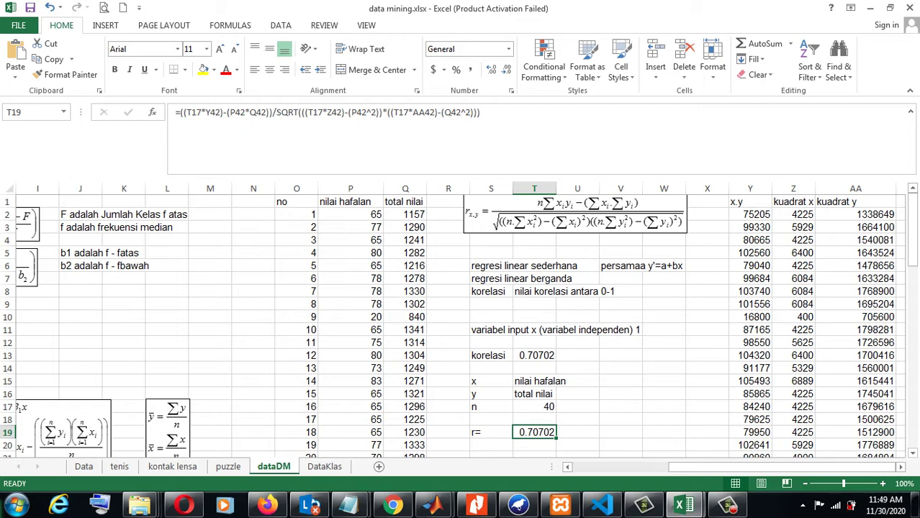
click(576, 213)
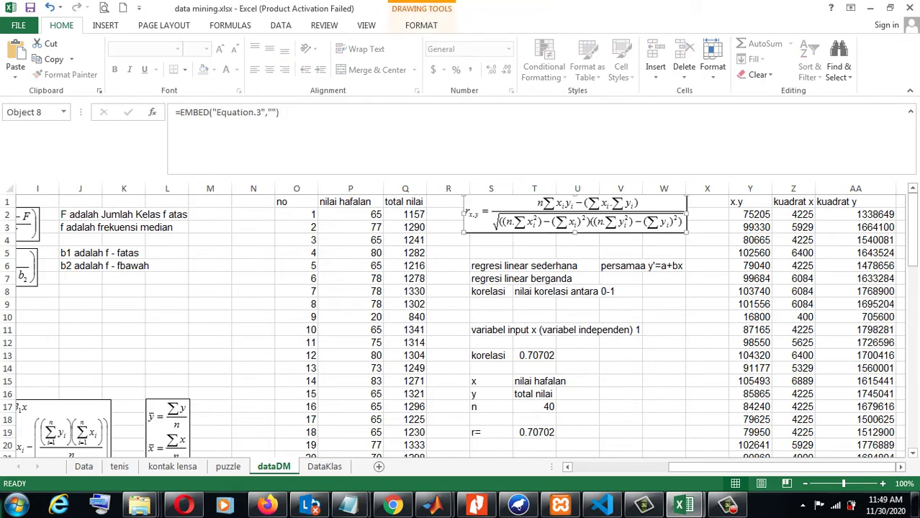
click(534, 355)
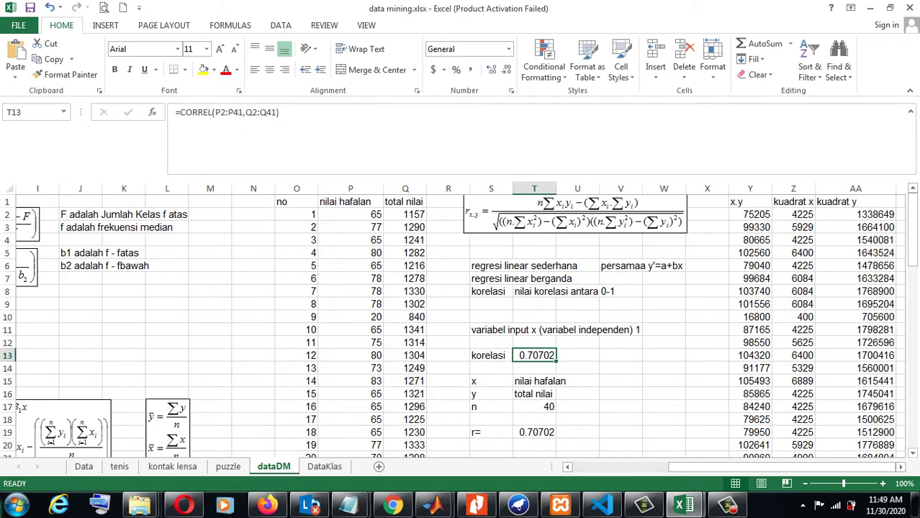
click(534, 432)
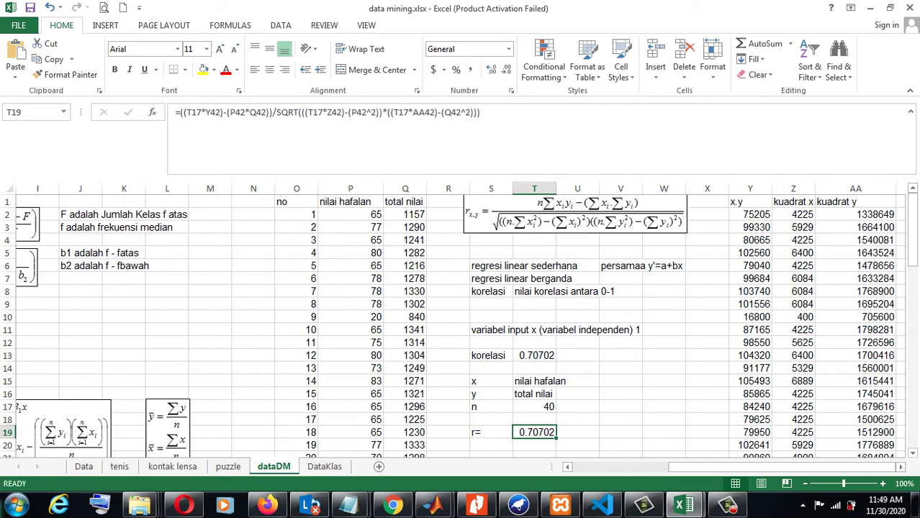
click(576, 213)
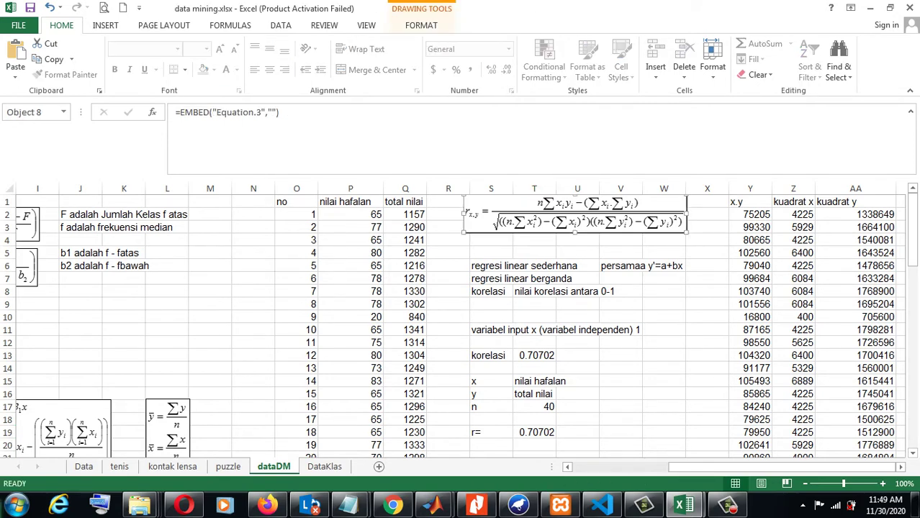
click(392, 506)
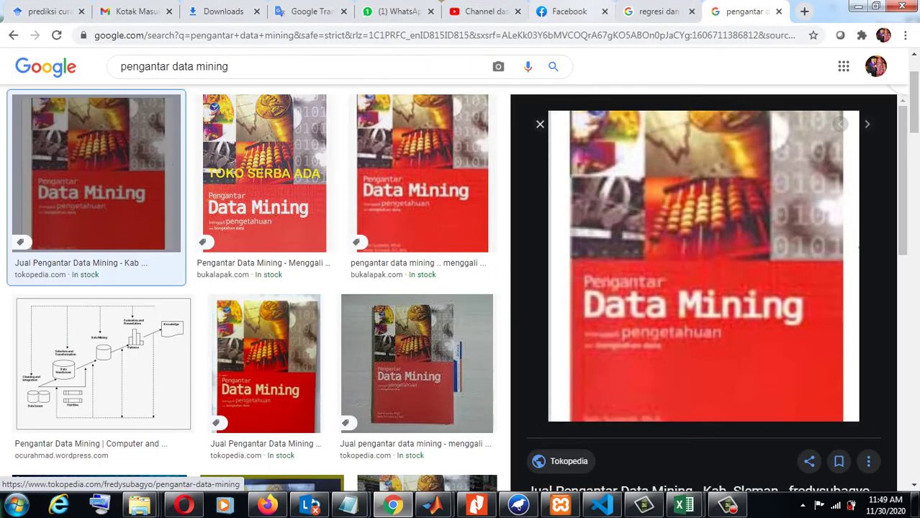
Review the 'regresi dan korelasi' and 'pengantar data mining' book-cover results, then return to data mining.xlsx
click(651, 11)
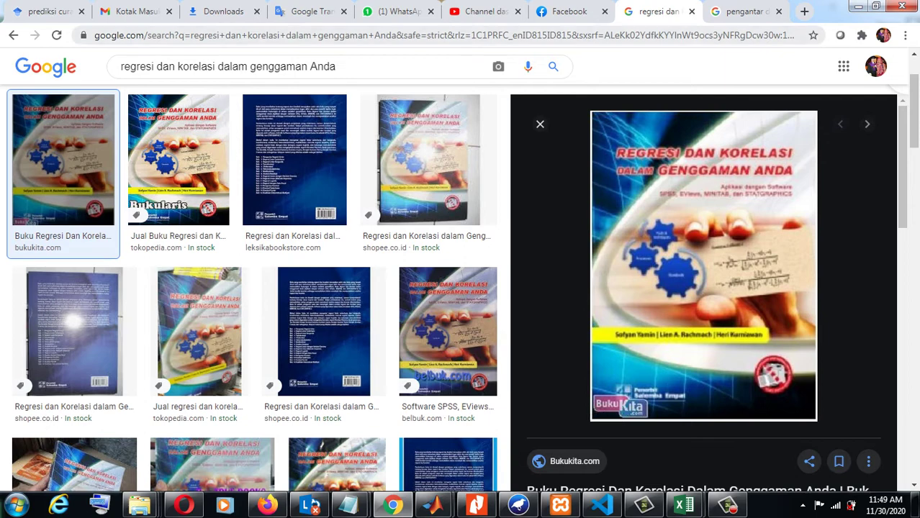
key(ctrl+Tab)
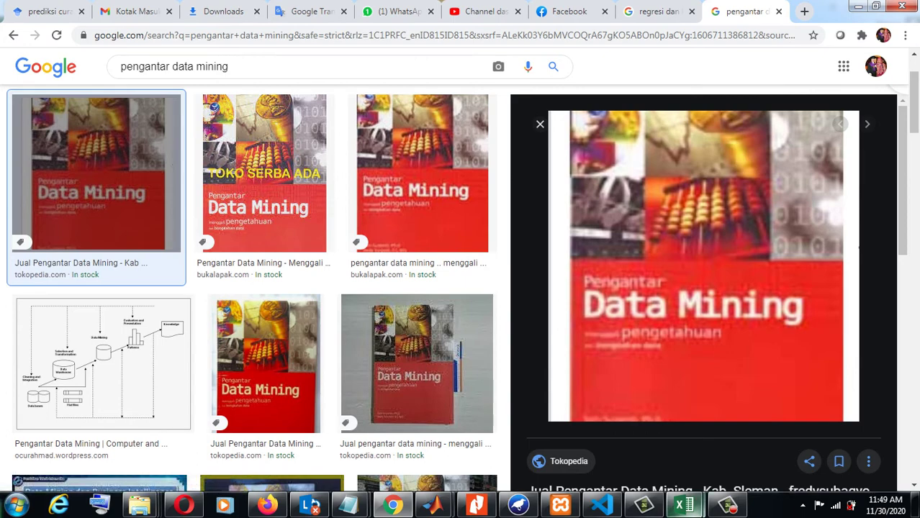
click(756, 432)
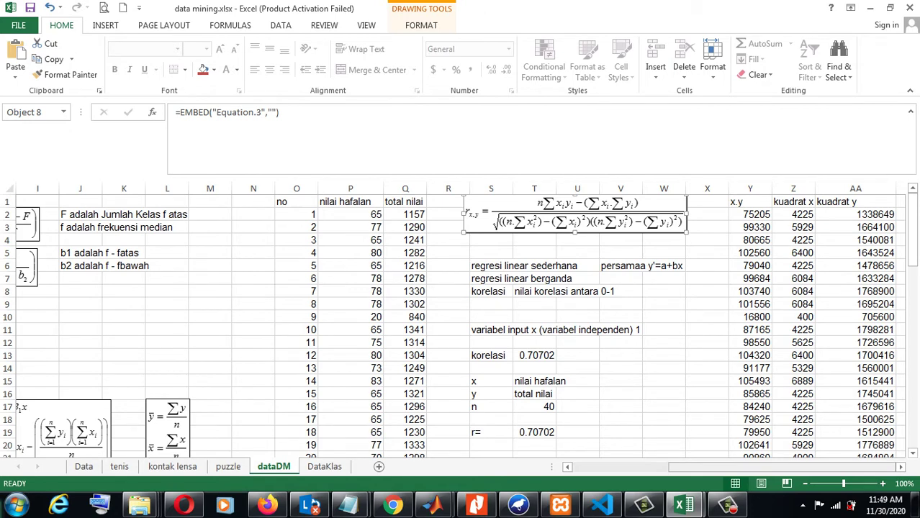
Inspect the embedded simple linear regression equations for β1 and β0 beside the Waktu column
scroll(460, 320, left, 2)
scroll(460, 320, left, 2)
scroll(460, 320, left, 1)
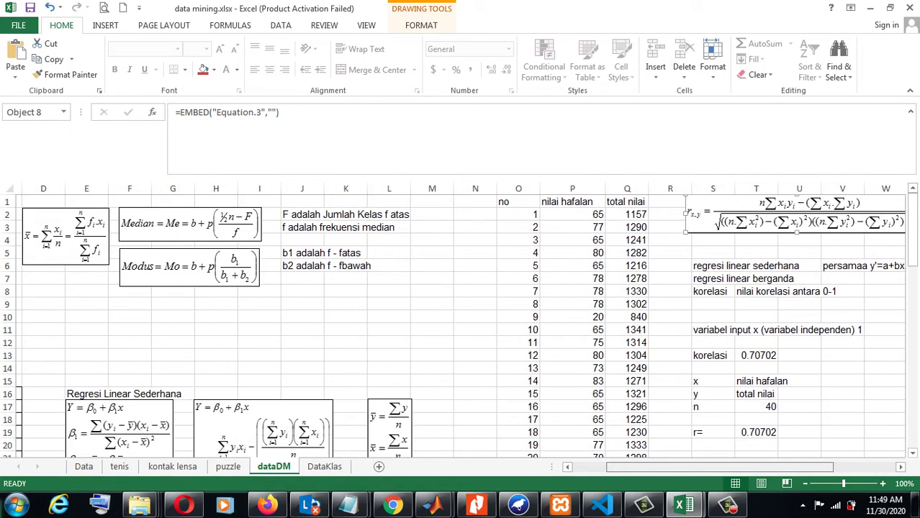
scroll(460, 320, left, 1)
scroll(460, 320, left, 1)
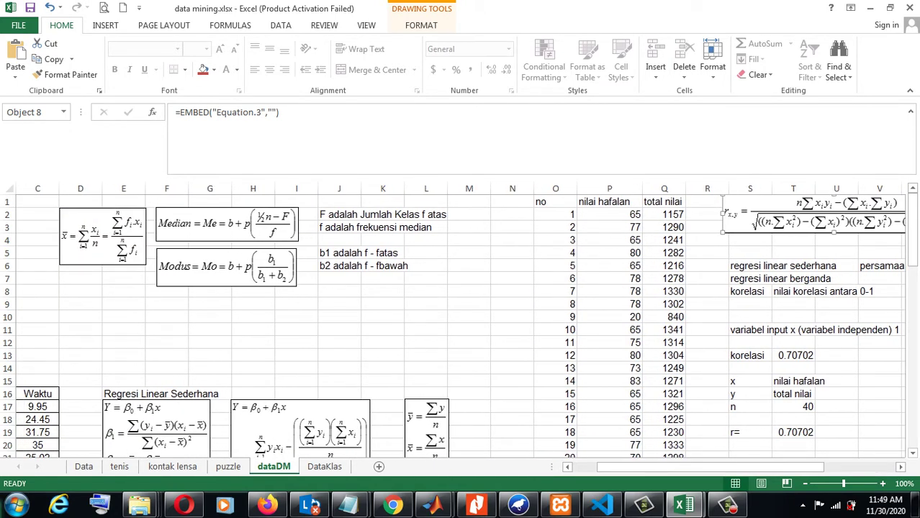
click(156, 428)
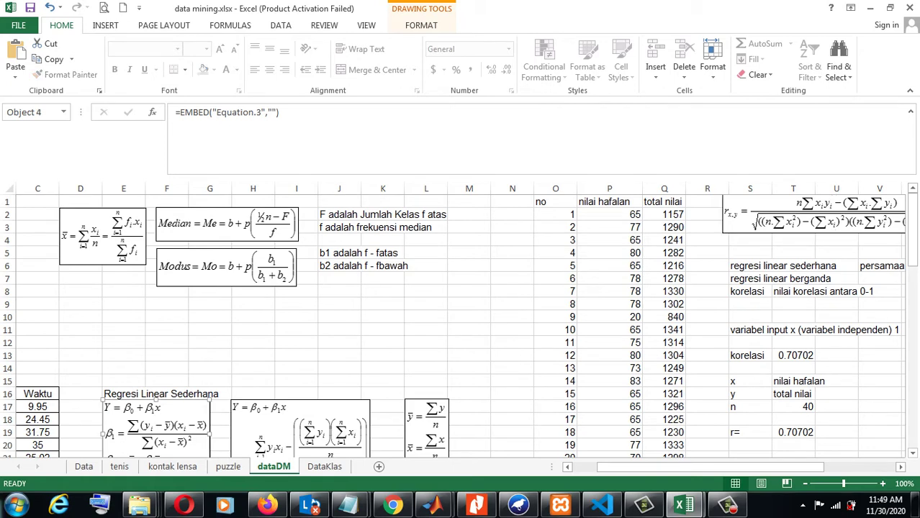
click(300, 428)
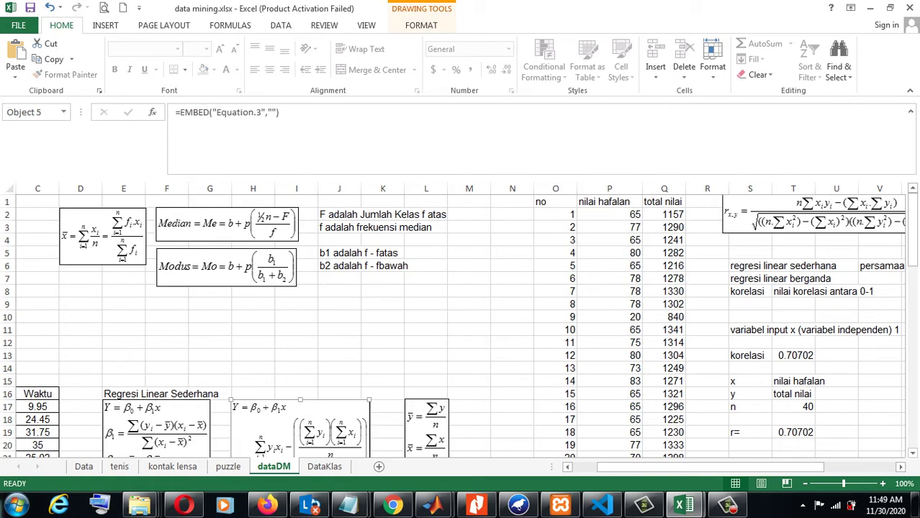
scroll(460, 324, down, 1)
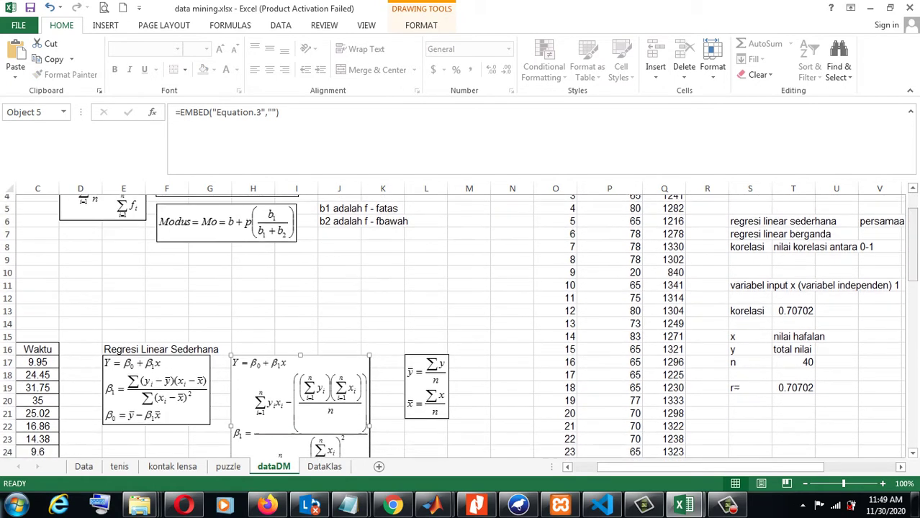
scroll(460, 324, down, 1)
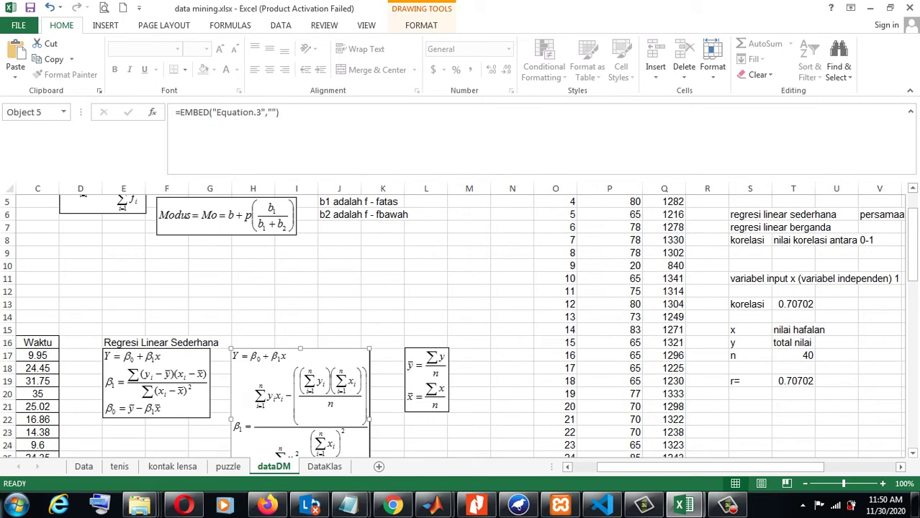
click(156, 381)
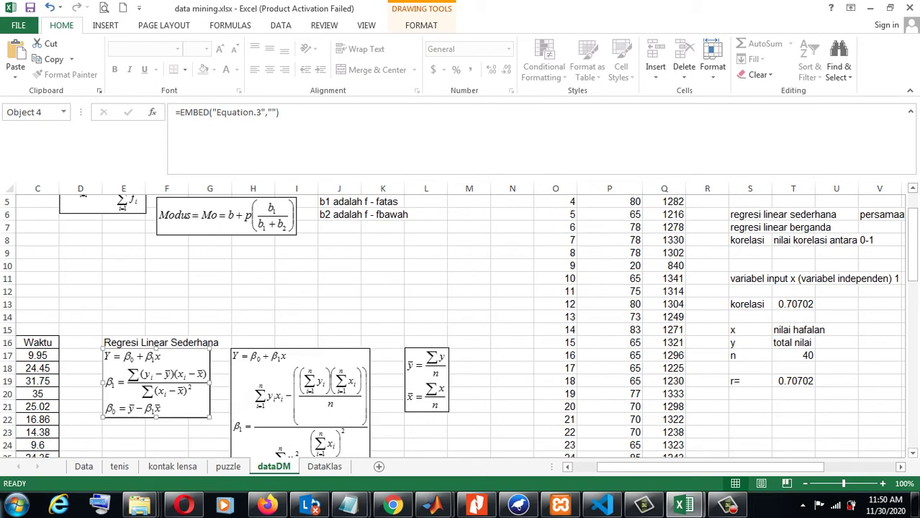
scroll(912, 245, down, 2)
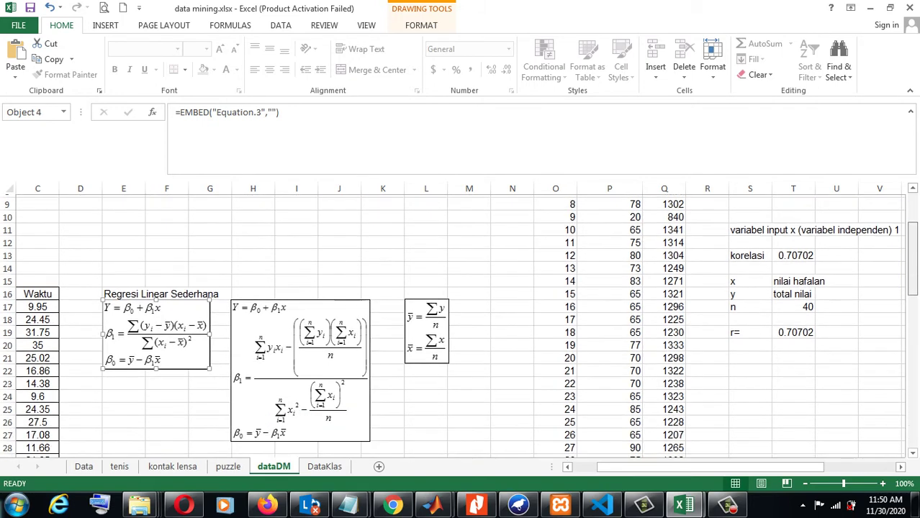
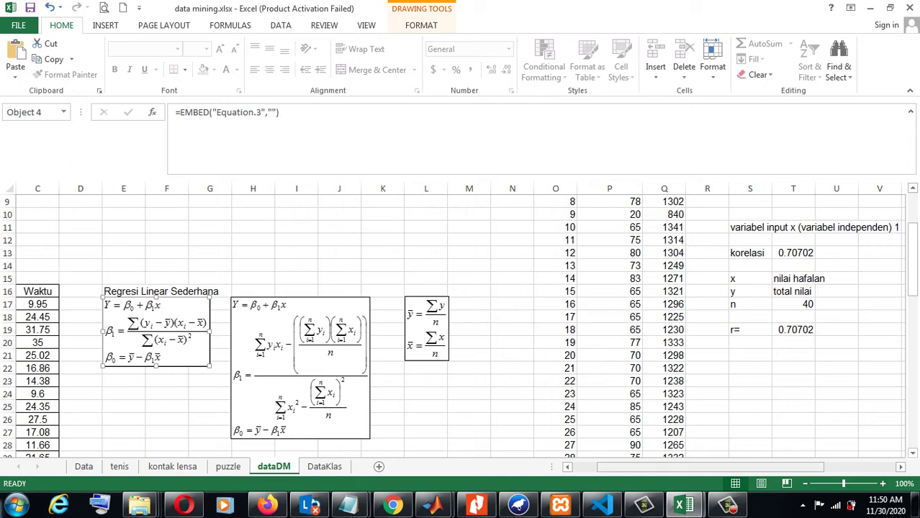
Select column N and insert four empty columns ahead of the score table, then deselect
scroll(456, 321, right, 1)
scroll(456, 321, right, 1)
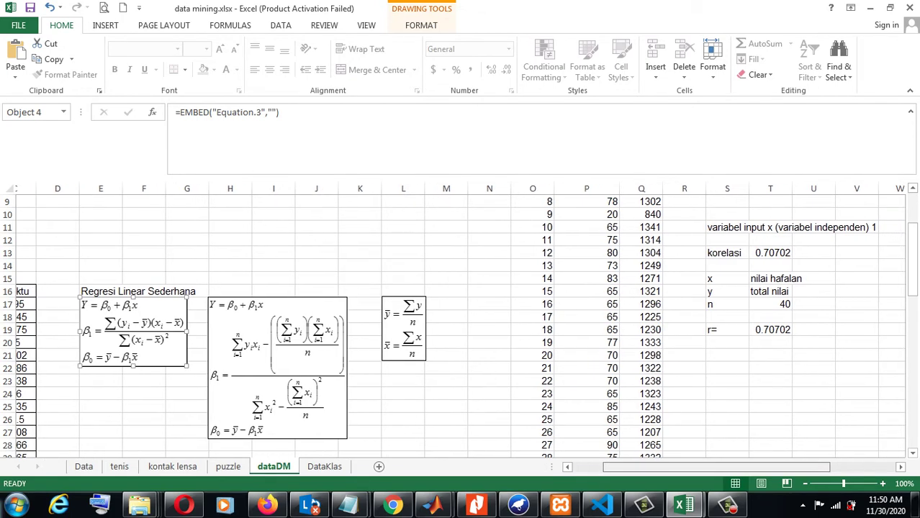
scroll(456, 321, right, 1)
scroll(456, 321, right, 1)
scroll(456, 321, right, 1)
scroll(456, 321, right, 1)
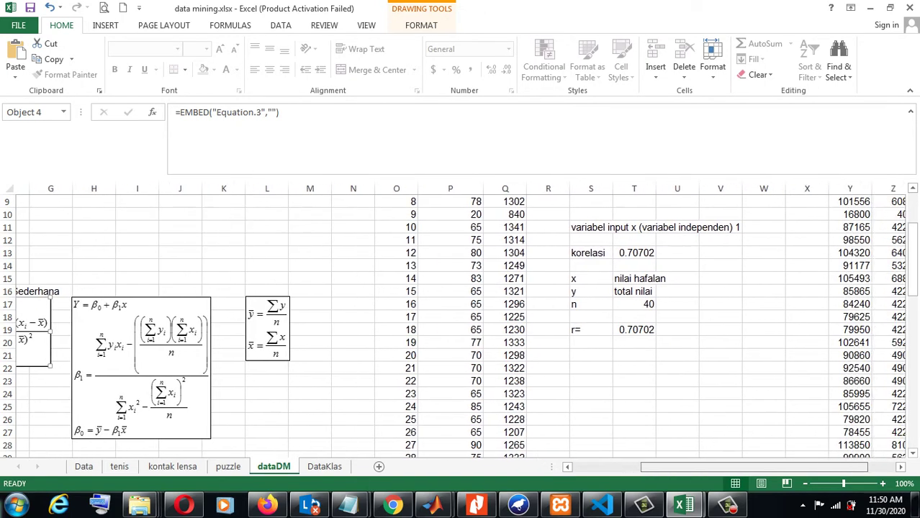
scroll(456, 321, right, 2)
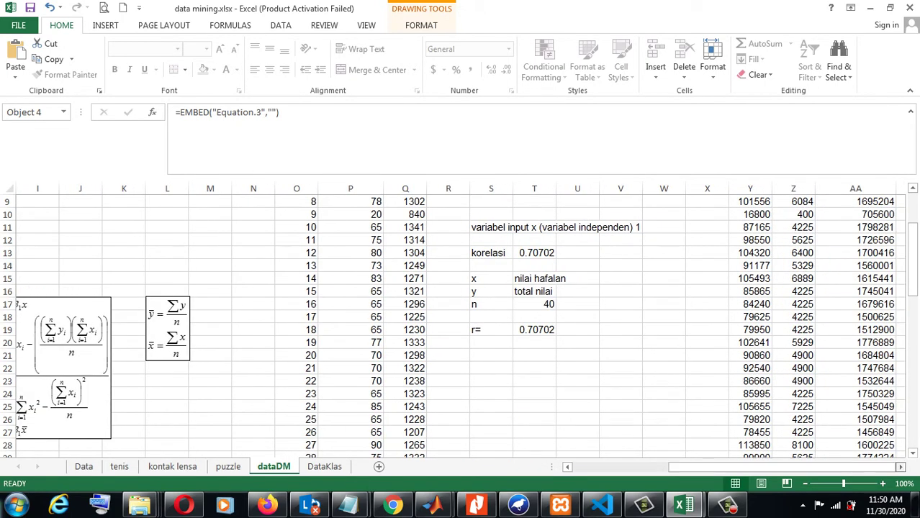
scroll(456, 321, right, 2)
scroll(456, 321, right, 2)
scroll(456, 321, right, 1)
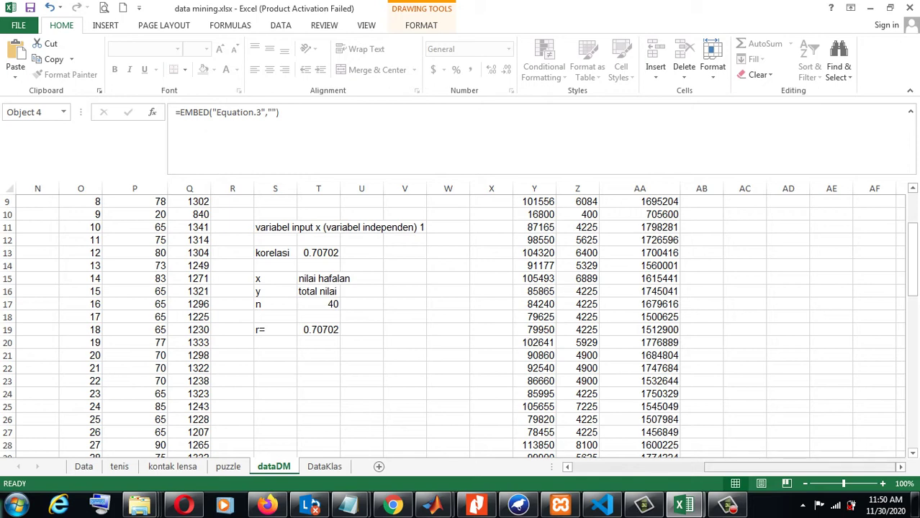
drag(803, 466, 700, 467)
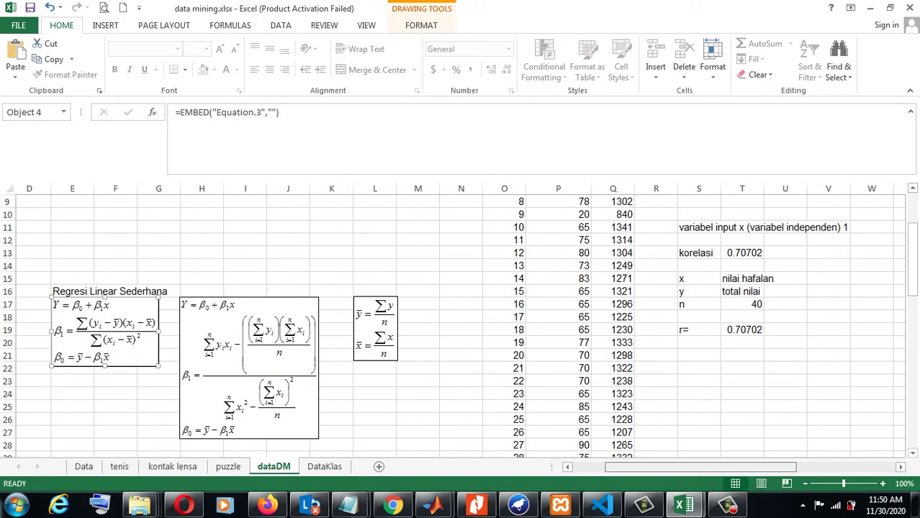
click(468, 188)
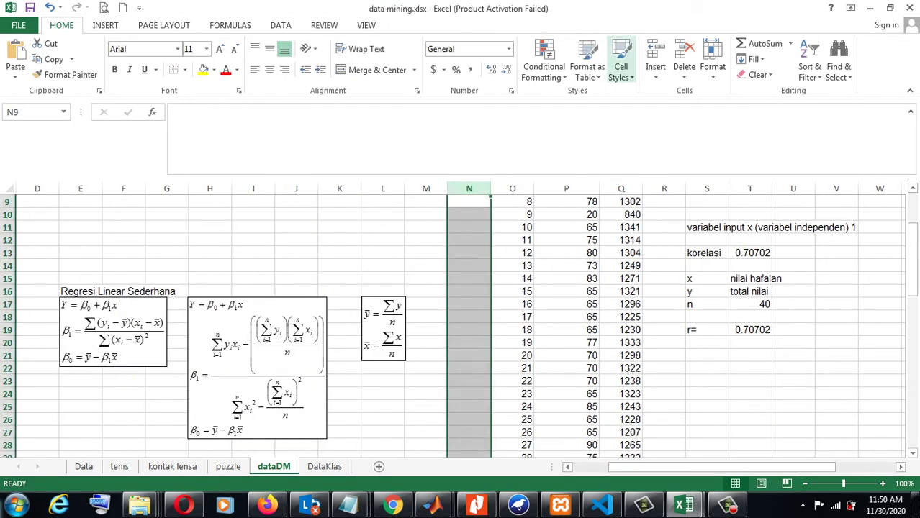
click(656, 54)
click(656, 54)
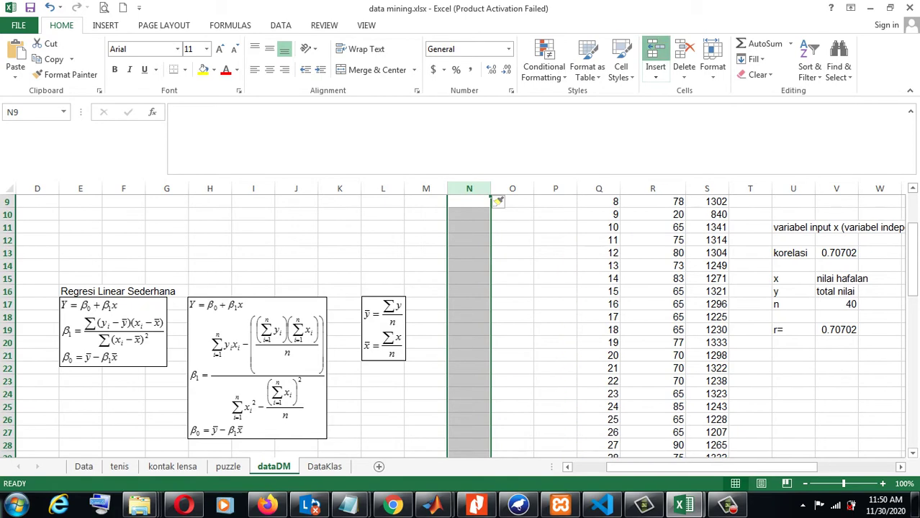
click(655, 54)
click(655, 54)
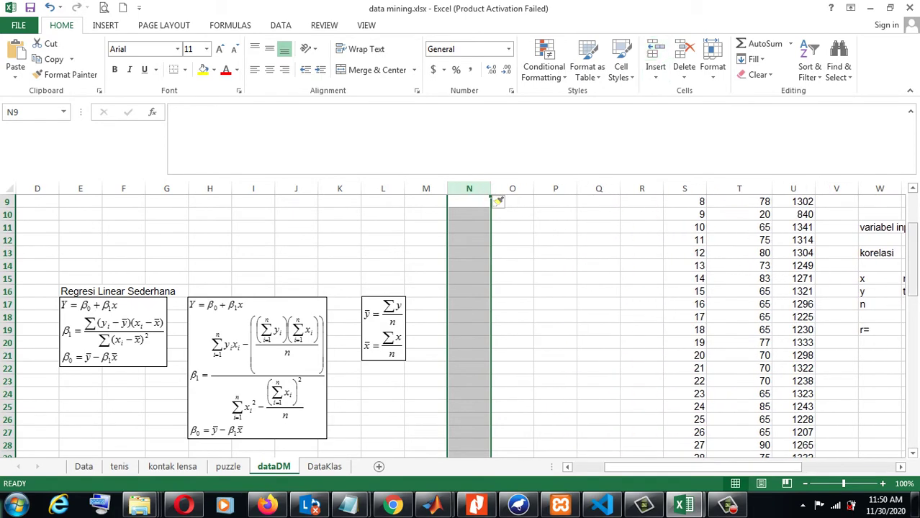
scroll(499, 202, up, 3)
scroll(499, 202, down, 1)
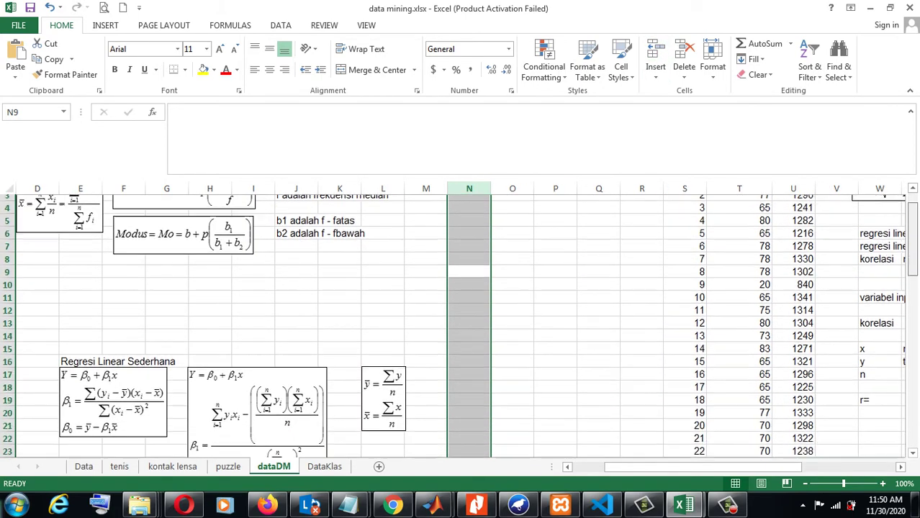
click(468, 272)
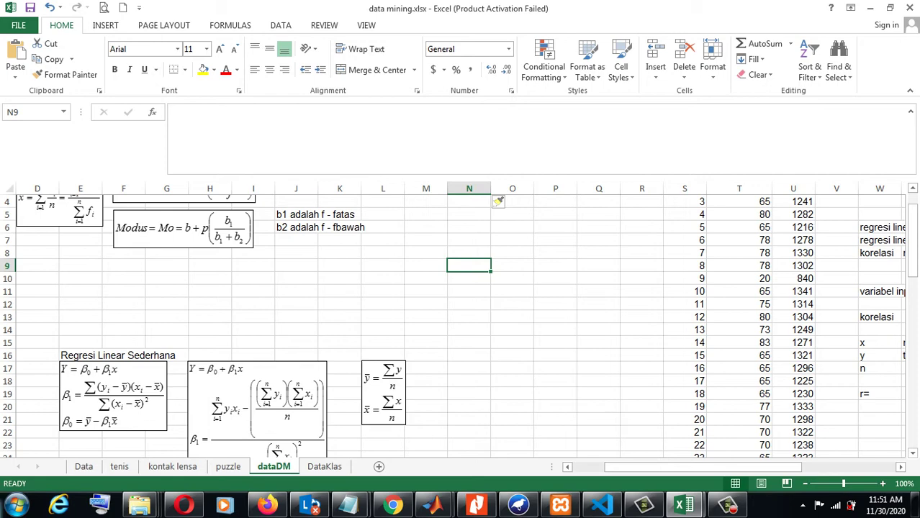
scroll(458, 327, down, 3)
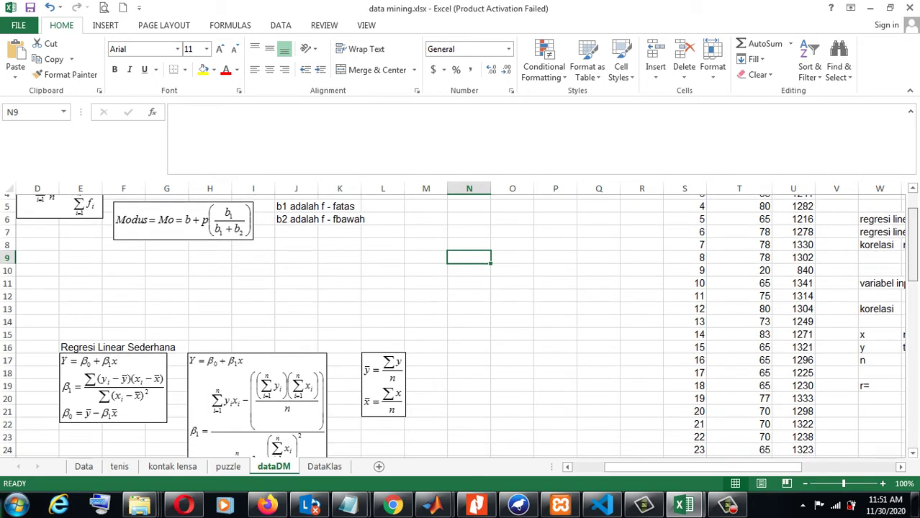
Drag the Regresi Linear Sederhana equation object's corner inward to make it smaller
double_click(113, 344)
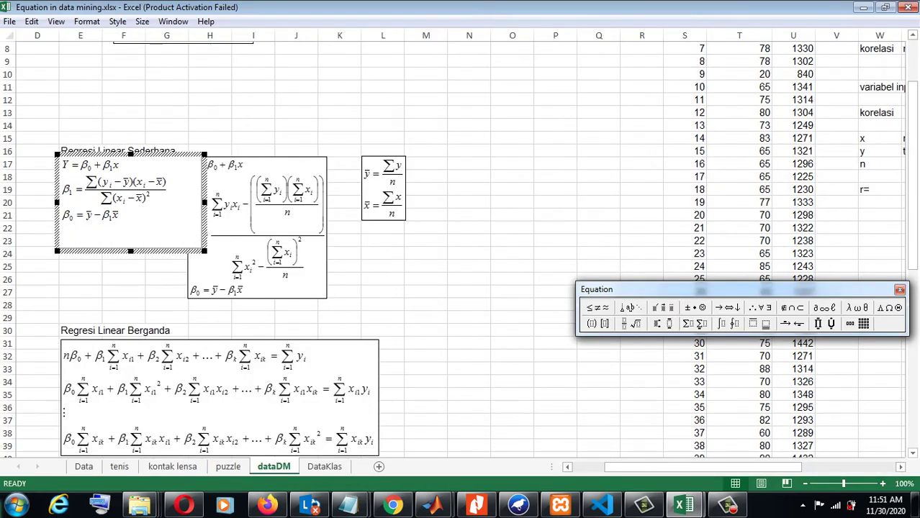
click(123, 292)
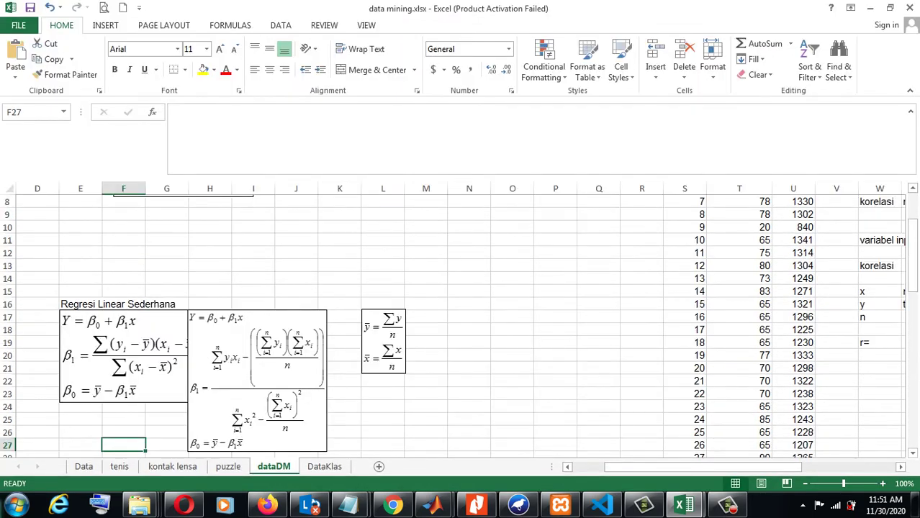
click(122, 357)
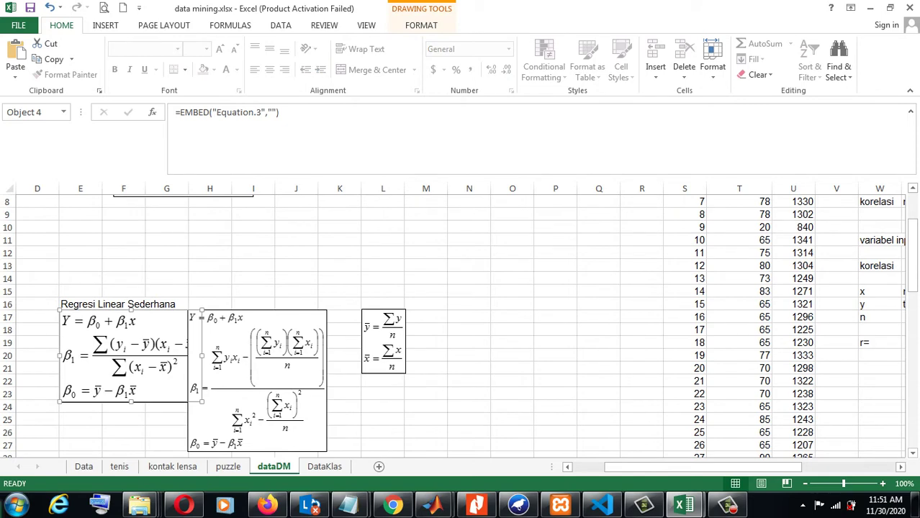
drag(202, 310, 171, 329)
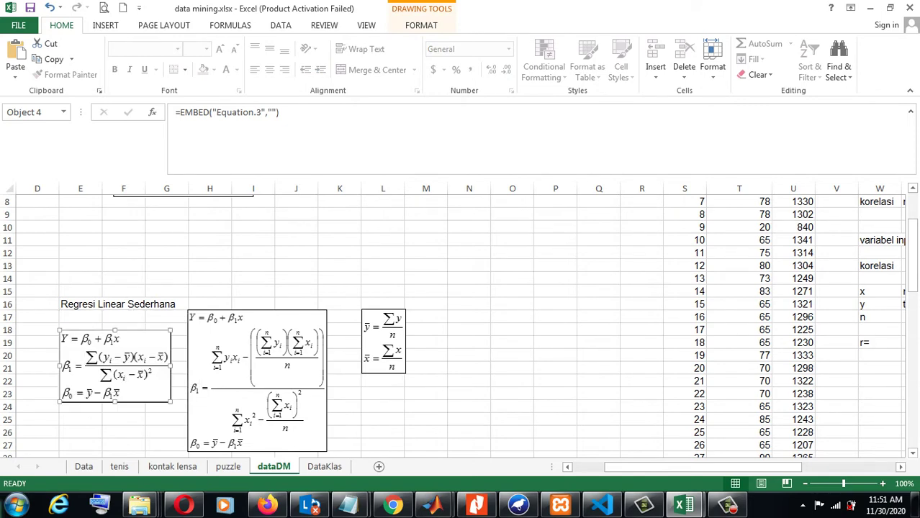
click(167, 432)
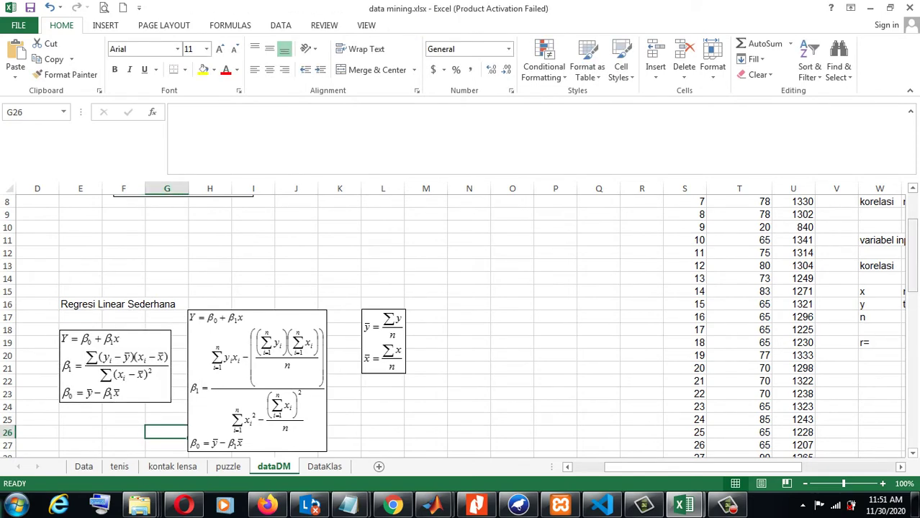
scroll(460, 324, up, 1)
scroll(461, 324, up, 2)
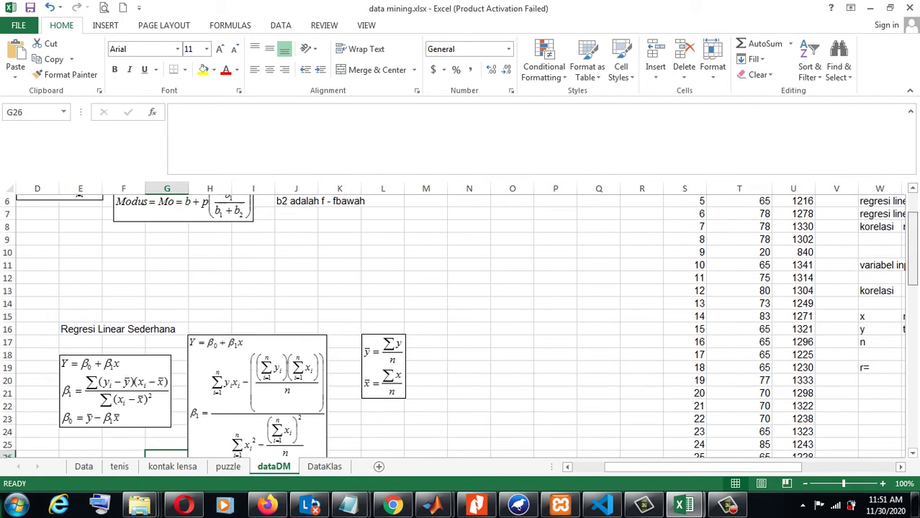
scroll(460, 324, down, 1)
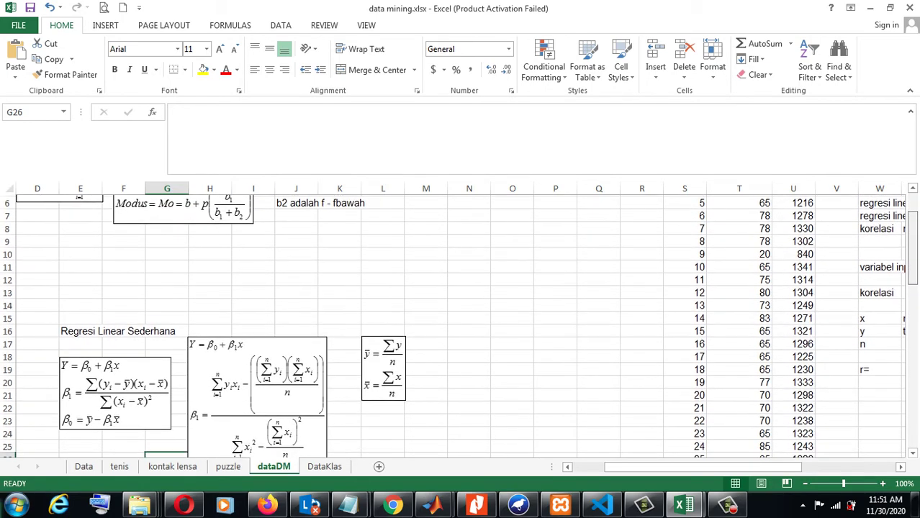
scroll(461, 324, up, 1)
scroll(461, 324, down, 1)
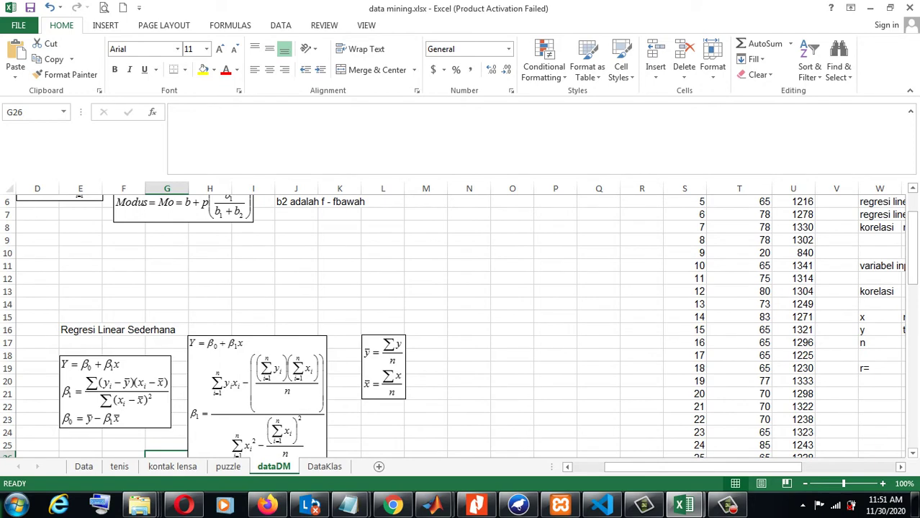
scroll(461, 324, down, 5)
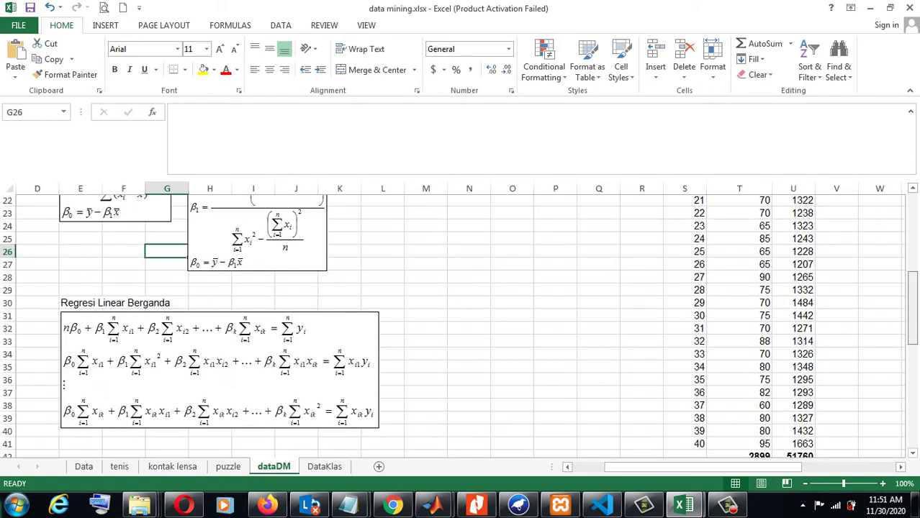
scroll(461, 324, down, 1)
Enter =AVERAGE(T2:T41) in T43 and copy it to U43, giving 72.475 and 1294
scroll(461, 324, down, 1)
click(739, 406)
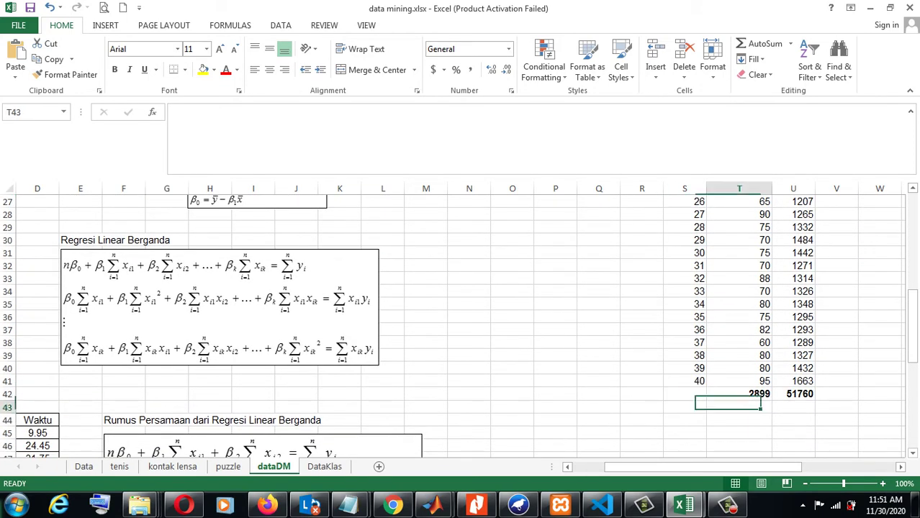
text(=)
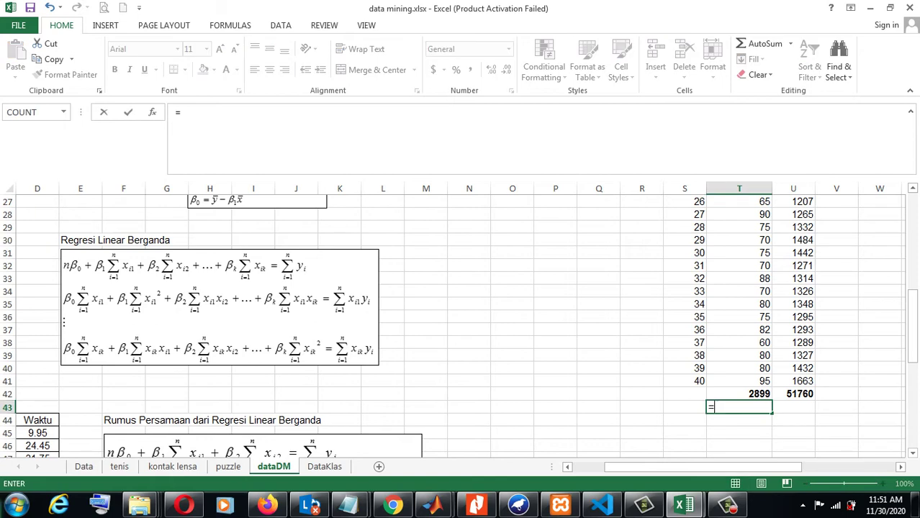
text(av)
key(Down)
key(Tab)
key(Up)
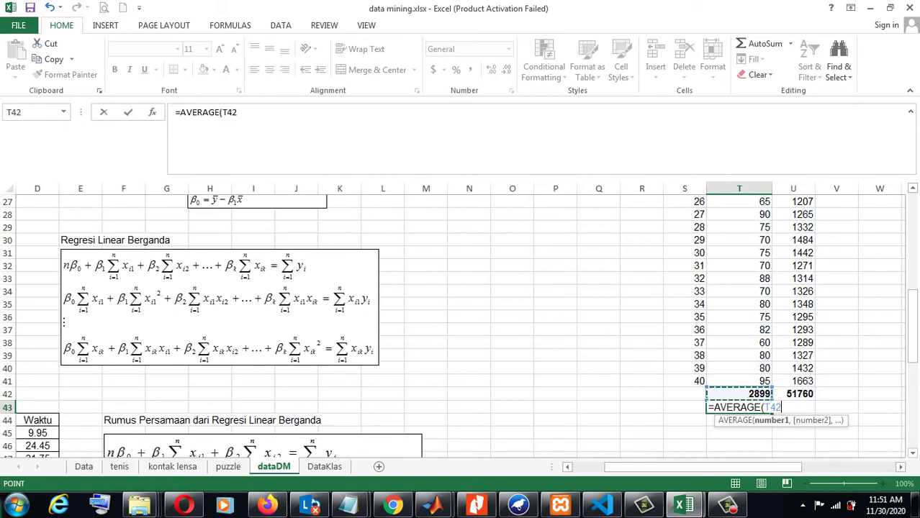
key(Up)
key(ctrl+shift+Up)
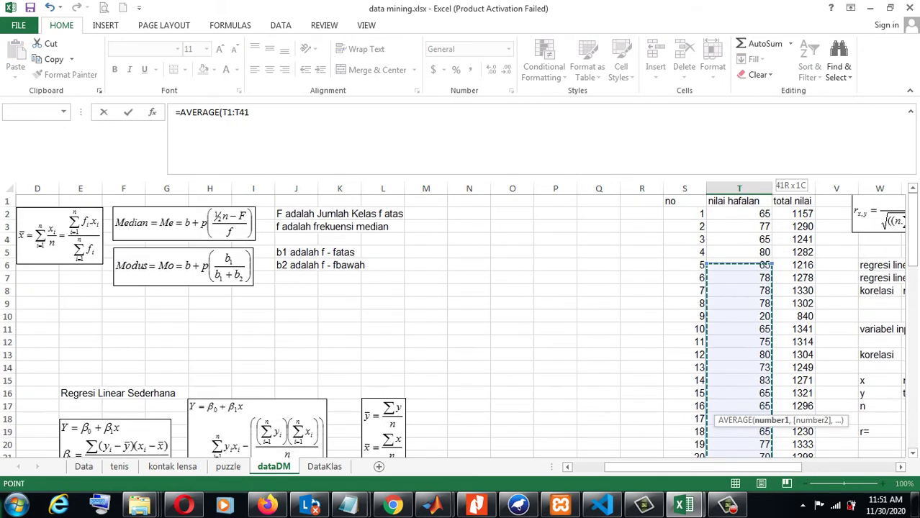
key(shift+Down)
text())
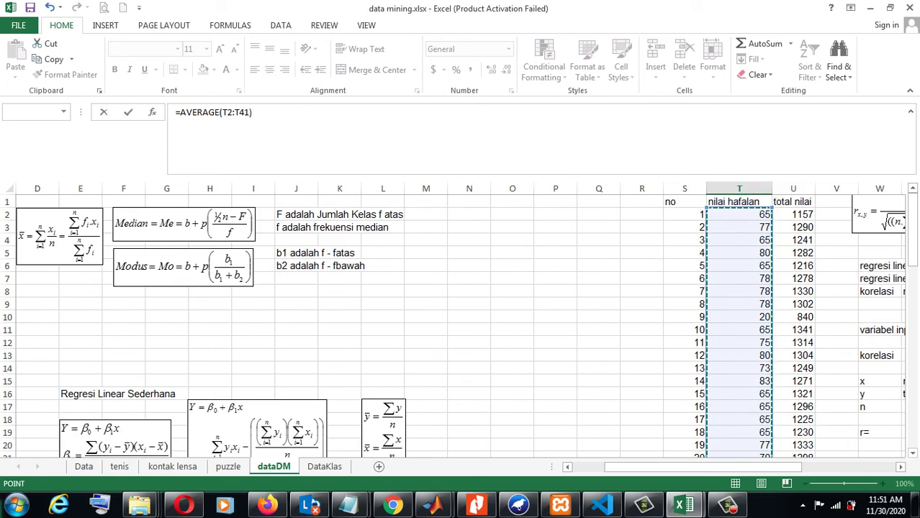
key(Tab)
click(740, 445)
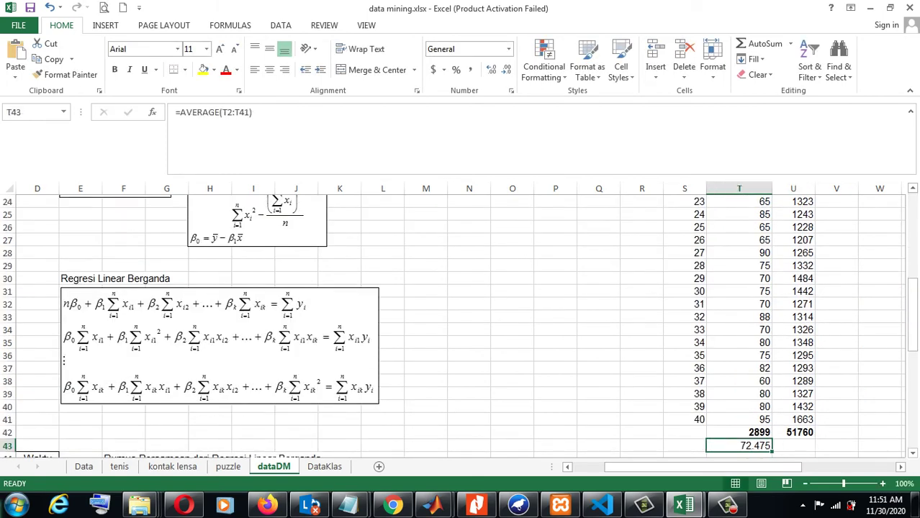
drag(772, 451, 799, 447)
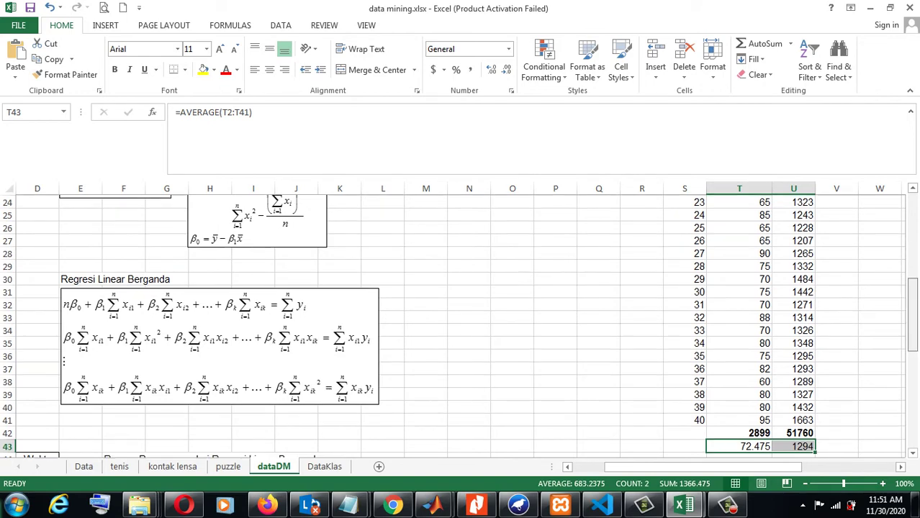
scroll(460, 324, up, 8)
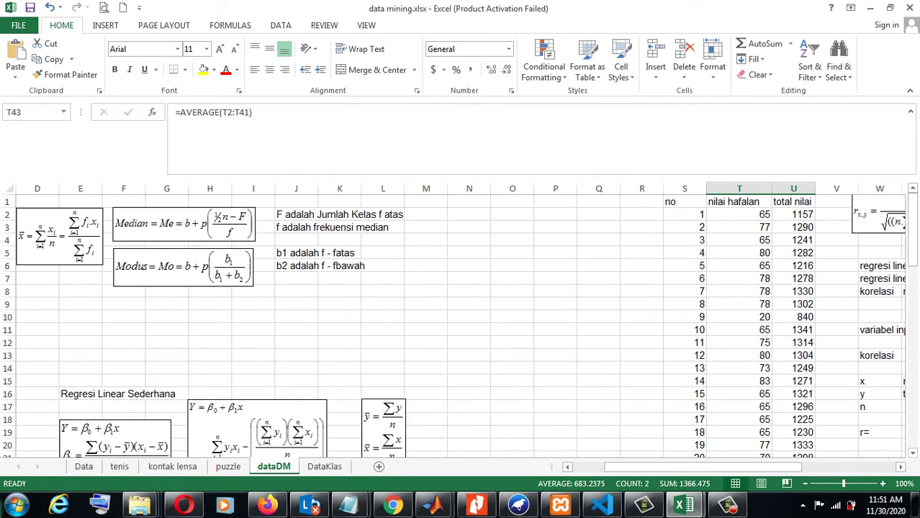
Label N1 'y-avg(y)' and O1 'x-avg(x)' as the deviation column headings
click(511, 279)
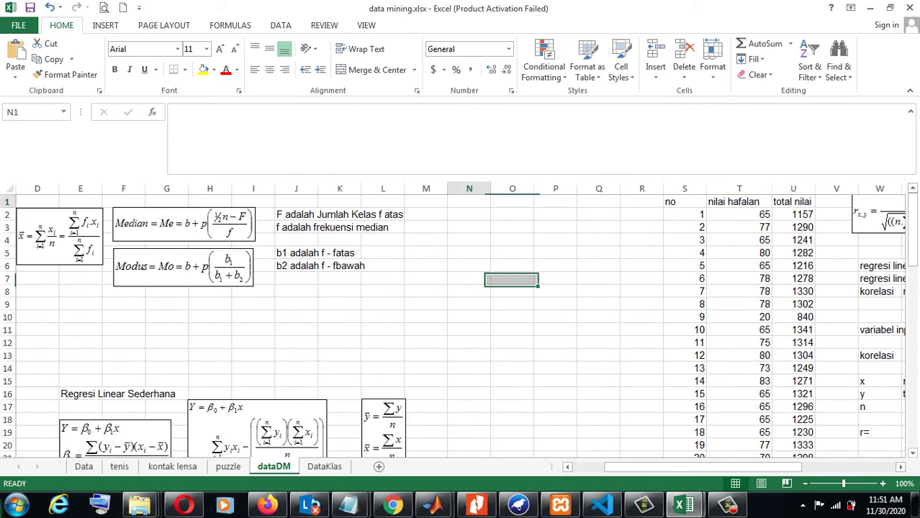
click(469, 202)
text(y-)
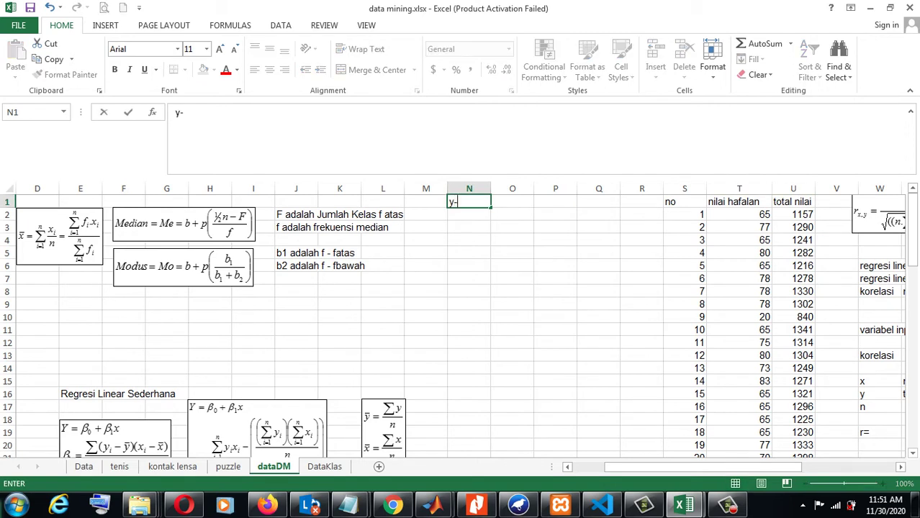
text(y)
key(BackSpace)
text(avg()
text(y))
key(Return)
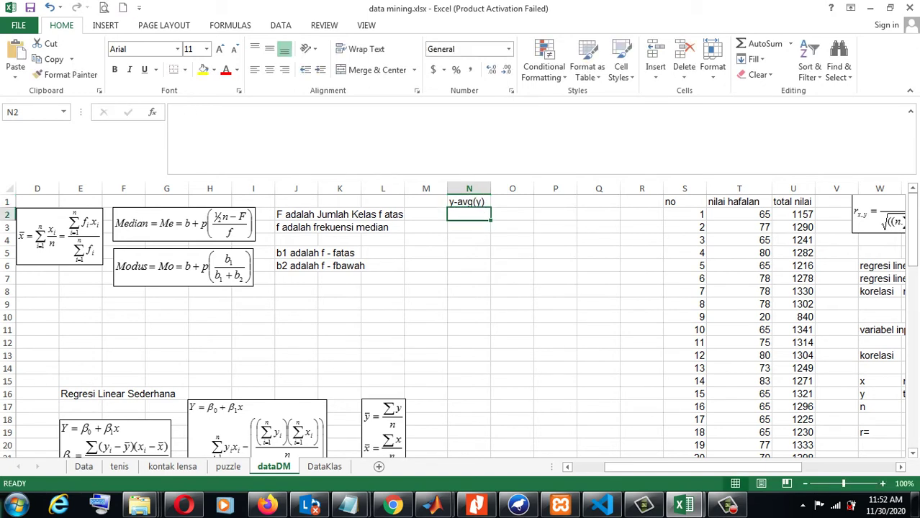
click(512, 202)
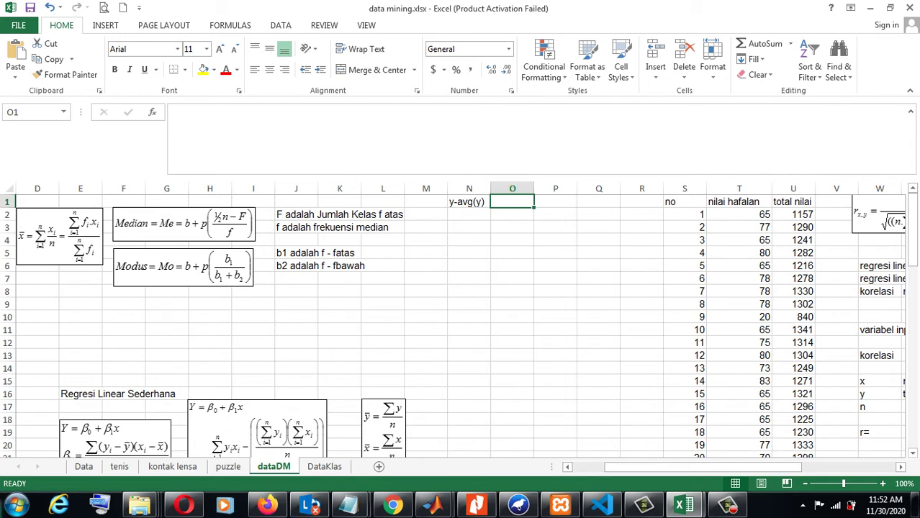
text(x)
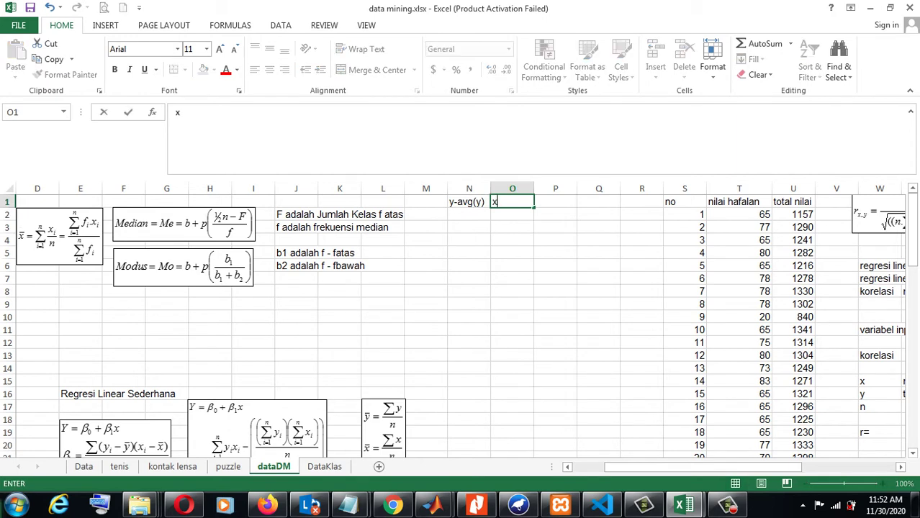
text(-av)
text(g(x))
key(Return)
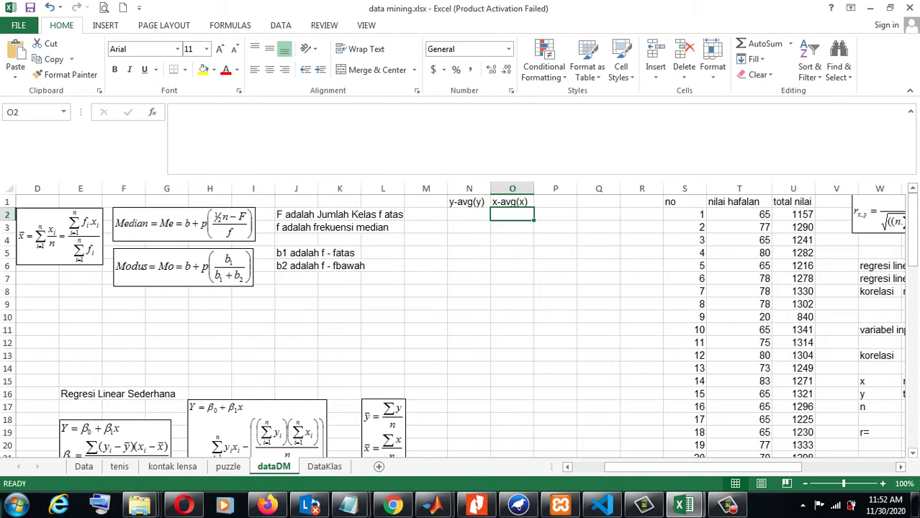
click(468, 214)
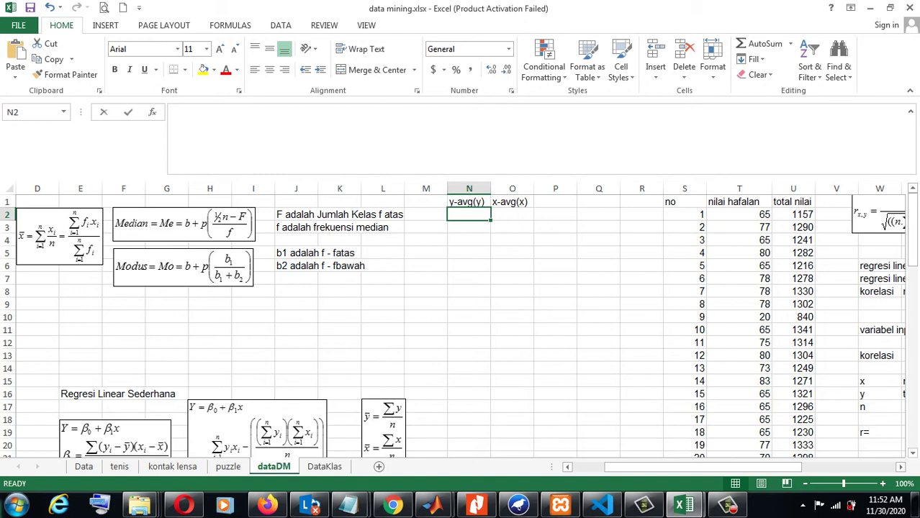
text(=)
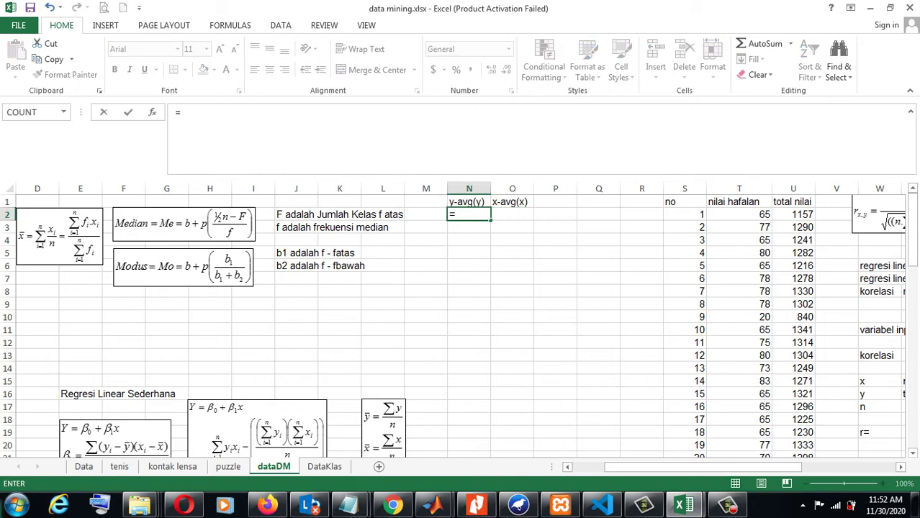
Enter =U2-$U$43 in N2 and fill it down to N41
click(793, 214)
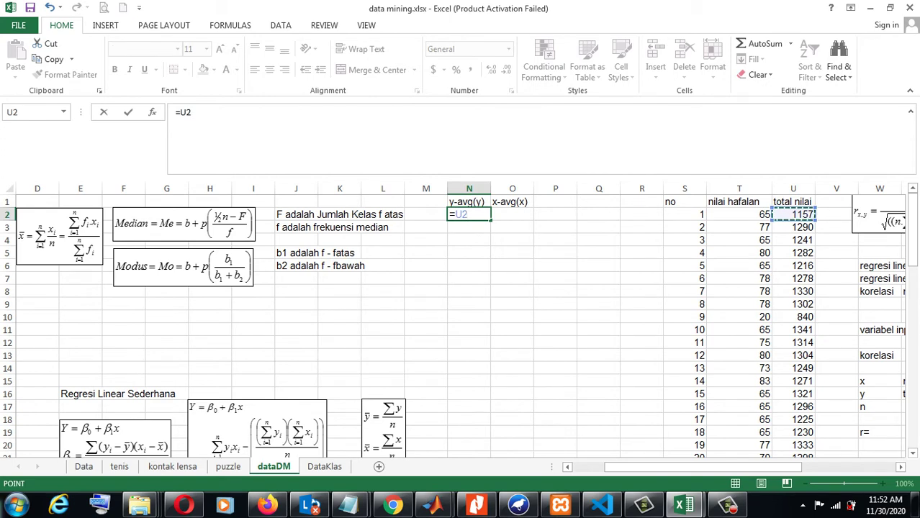
text(-)
scroll(461, 323, down, 10)
scroll(461, 324, down, 4)
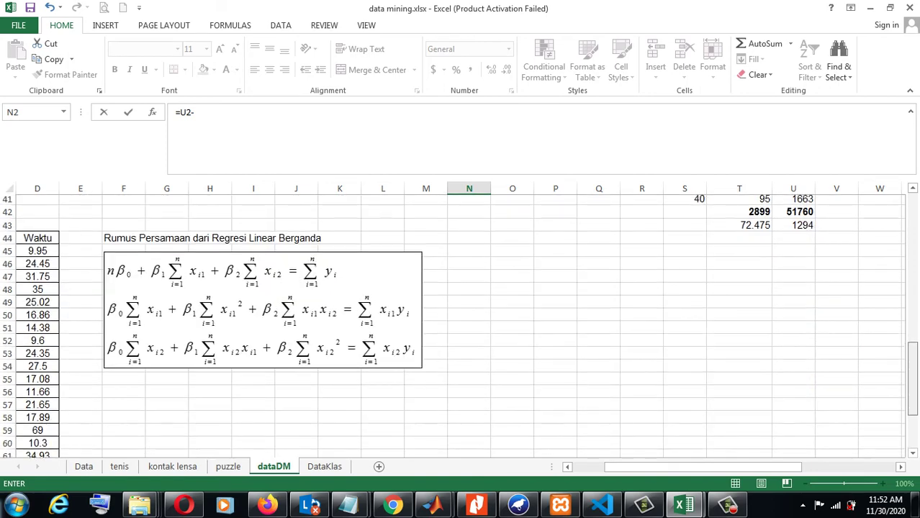
click(793, 225)
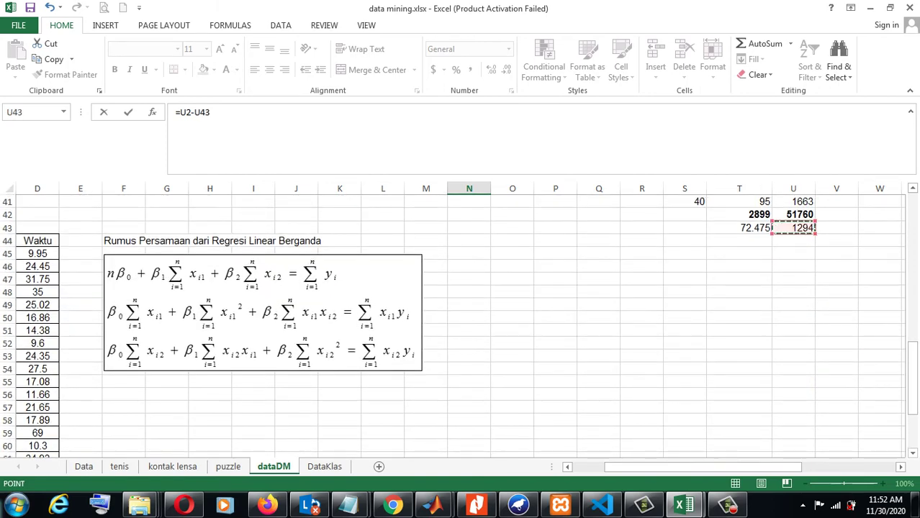
key(F4)
key(Return)
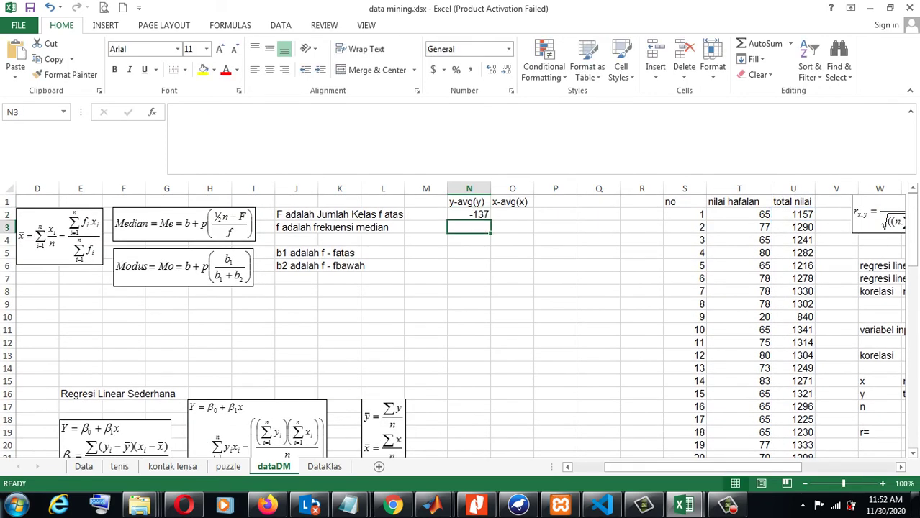
click(469, 215)
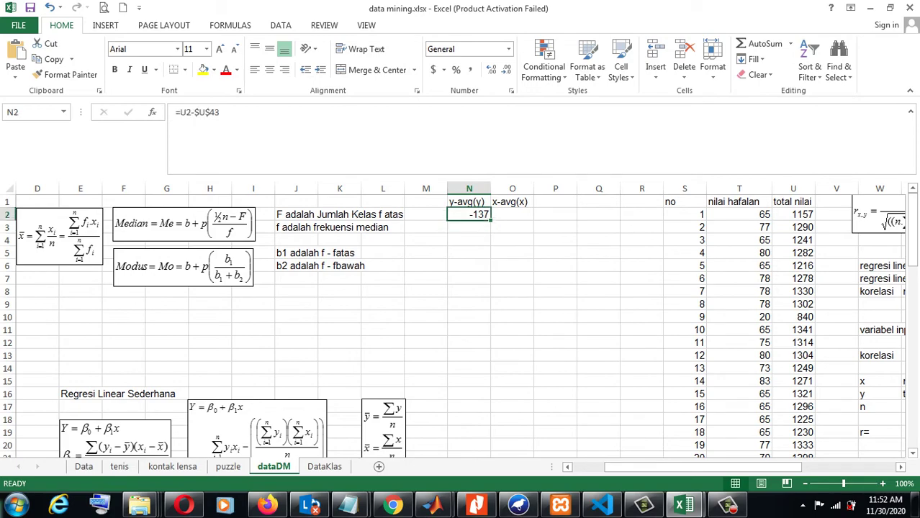
mouse_move(490, 221)
mouse_down()
mouse_move(469, 387)
mouse_move(468, 232)
mouse_move(469, 283)
mouse_move(490, 284)
mouse_up()
drag(911, 360, 912, 223)
scroll(461, 324, down, 6)
scroll(461, 324, down, 1)
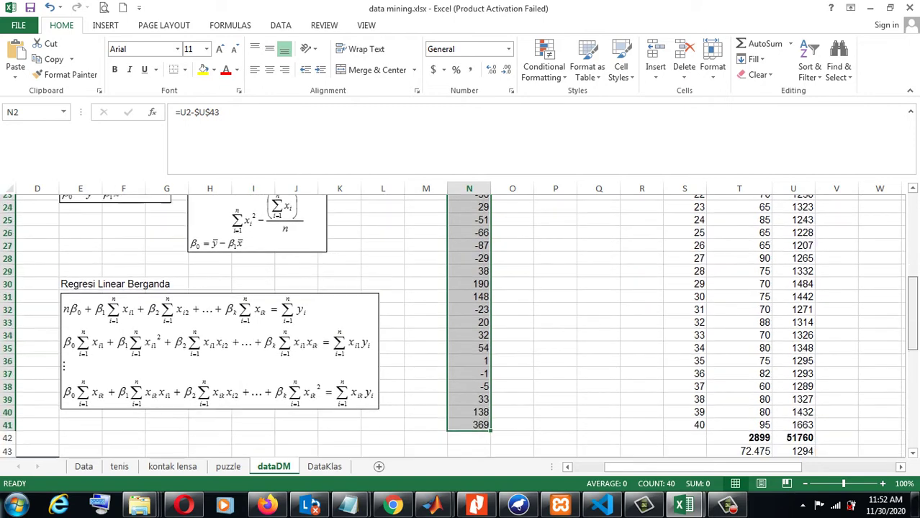
scroll(461, 324, up, 7)
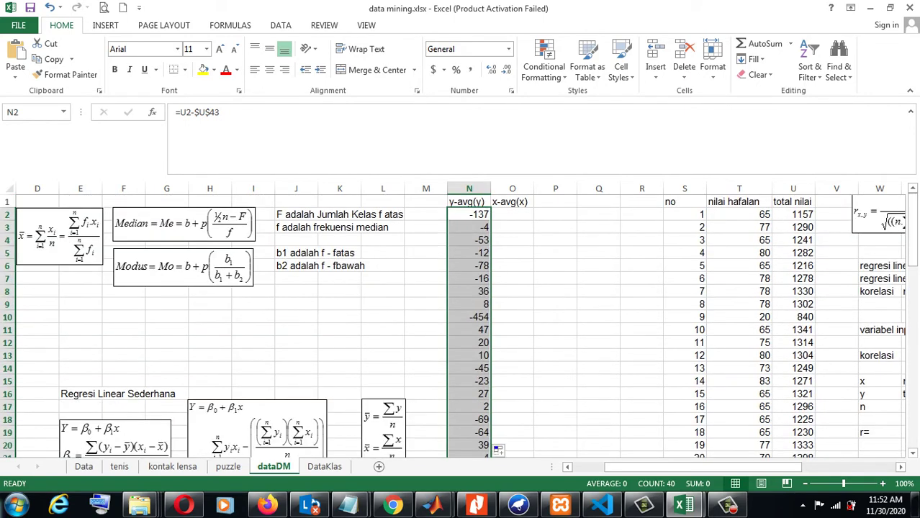
Start the x-deviation formula in O2 by referencing T2
click(512, 214)
text(=)
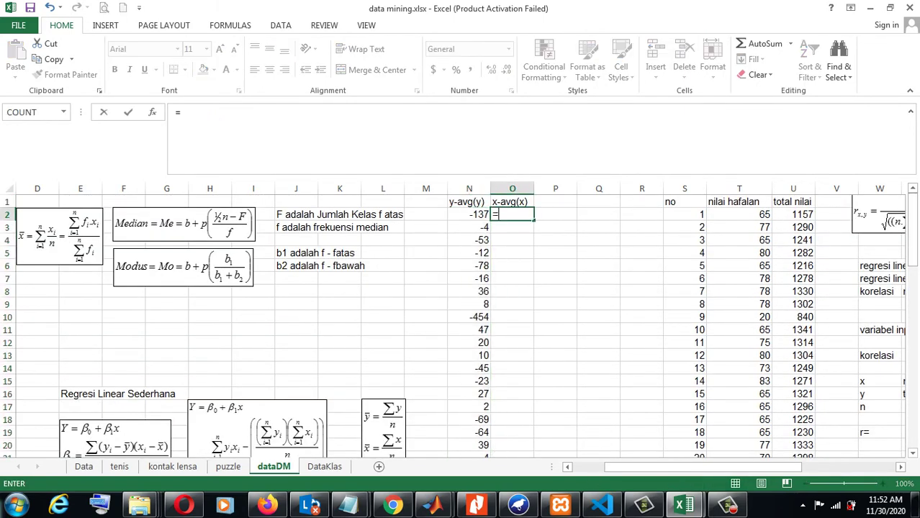
click(748, 215)
Complete O2 as =T2-$T$43 and fill it down to O41, starting at -7.475
text(-)
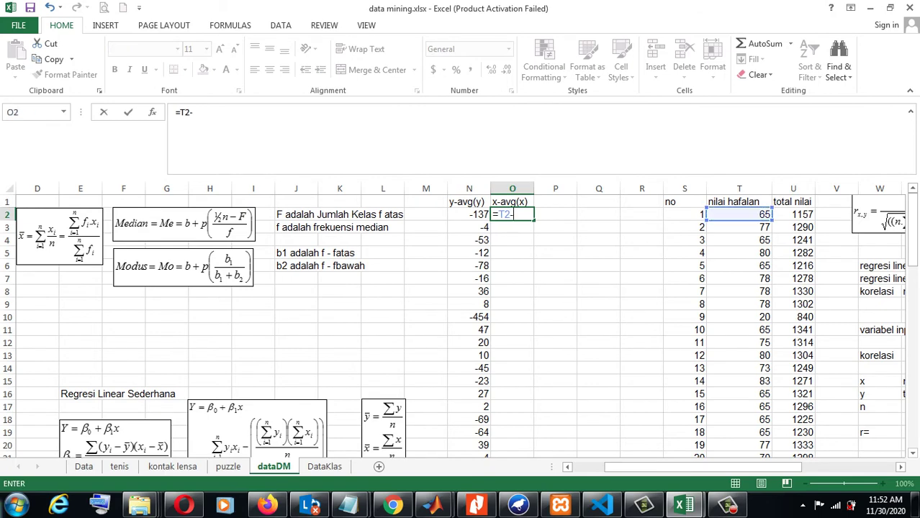
scroll(460, 324, down, 1)
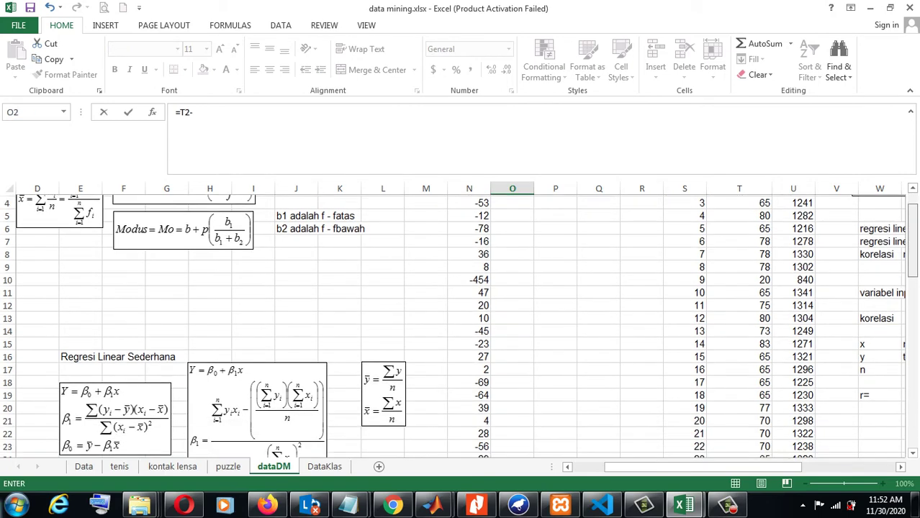
scroll(461, 324, down, 5)
scroll(460, 324, down, 5)
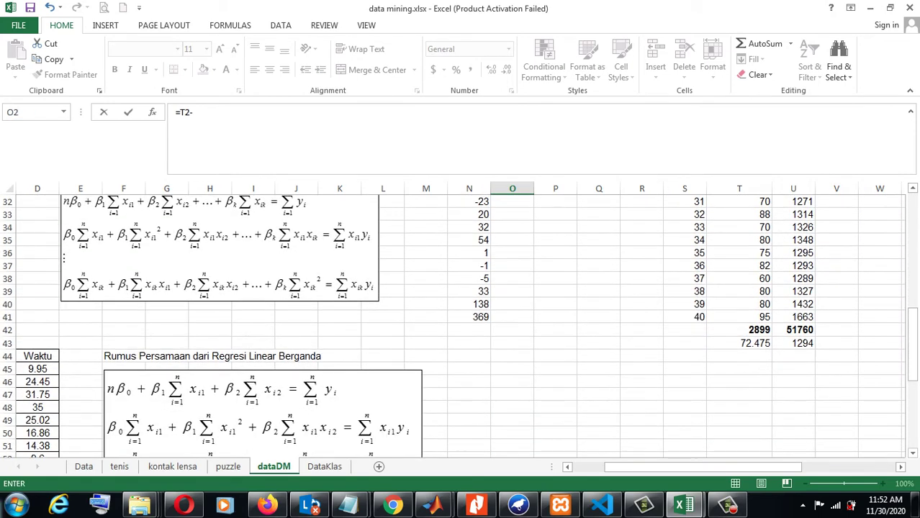
click(756, 342)
key(F4)
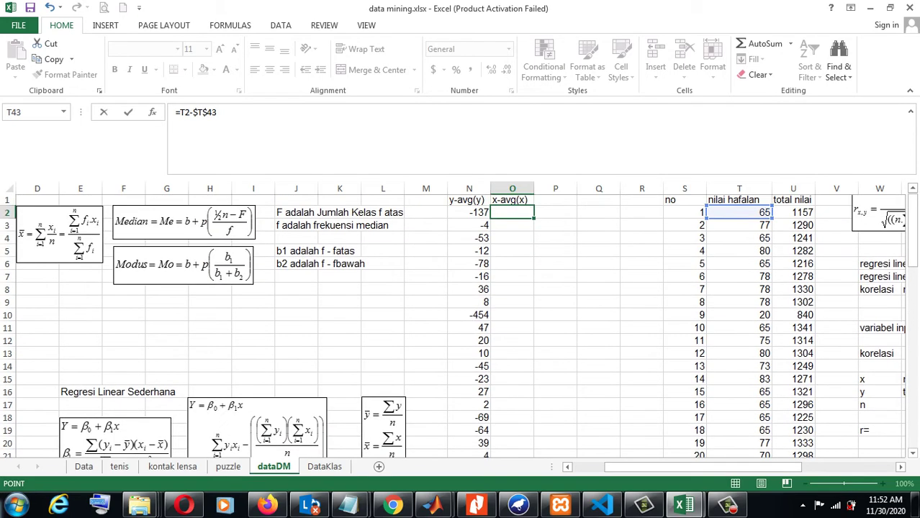
key(Return)
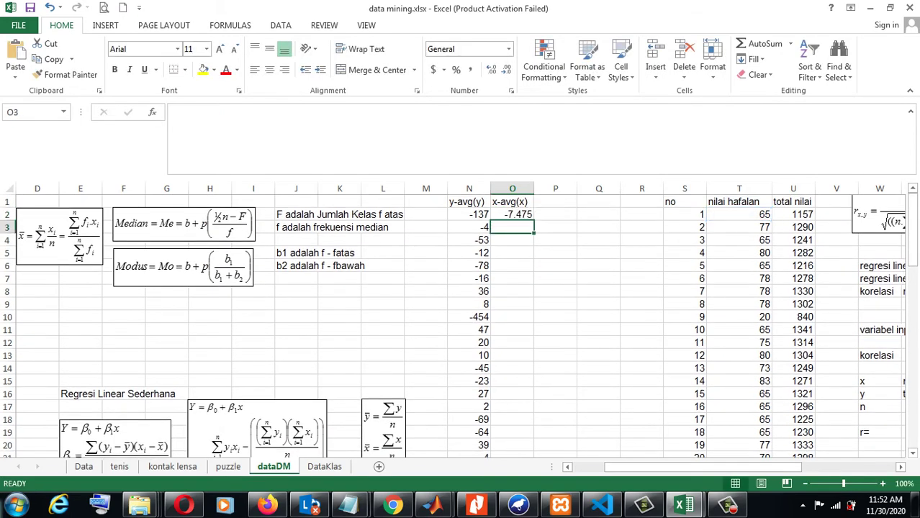
click(512, 214)
mouse_move(533, 220)
mouse_down()
mouse_move(533, 452)
mouse_move(533, 424)
mouse_up()
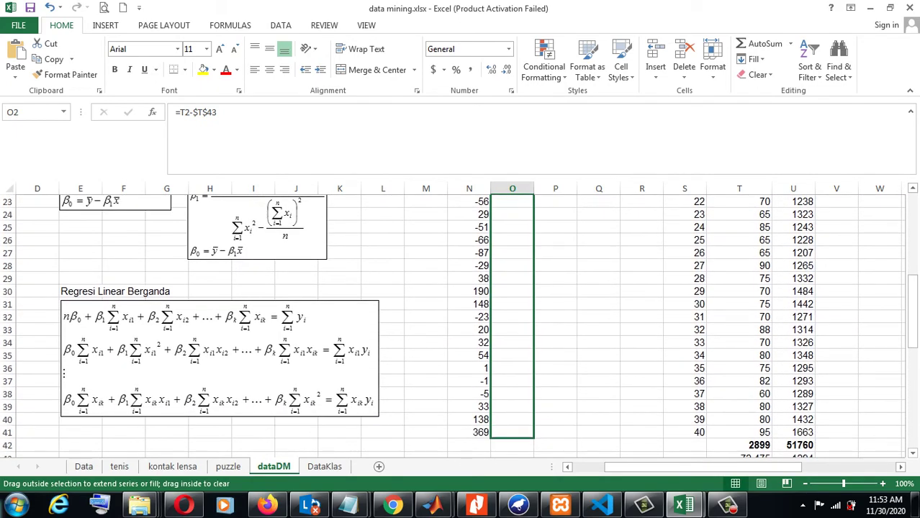
drag(533, 425, 533, 437)
drag(912, 310, 912, 229)
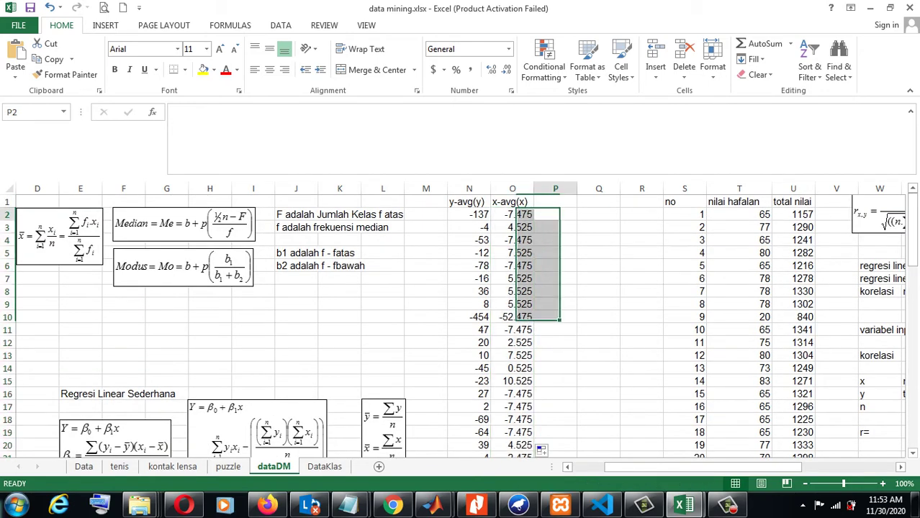
click(555, 214)
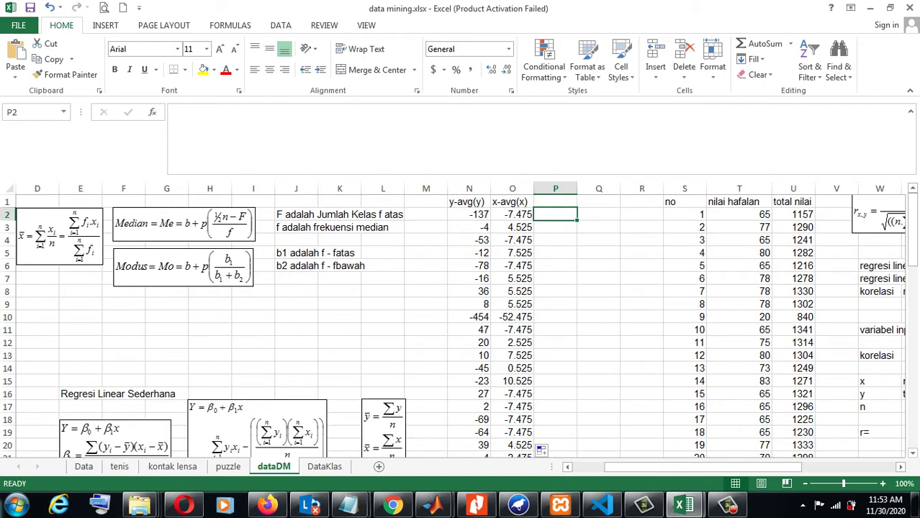
click(555, 202)
Head column P 'N x O' and fill =N2*O2 products down to row 41
text(')
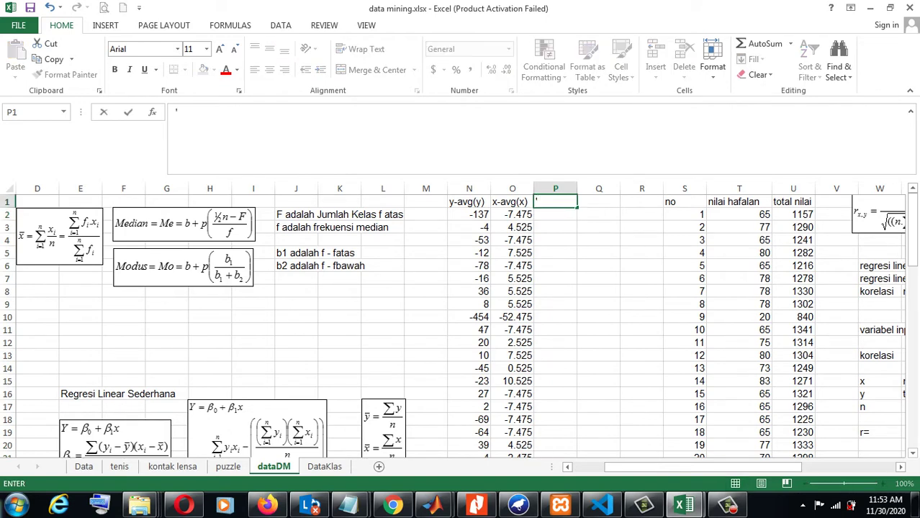
text(N)
text( x O)
key(Return)
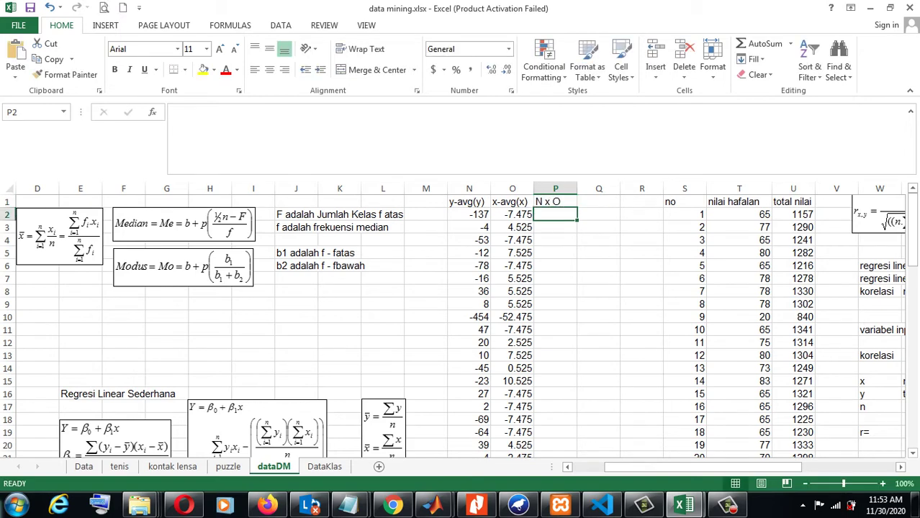
text(=)
key(Left)
key(Left)
text(*)
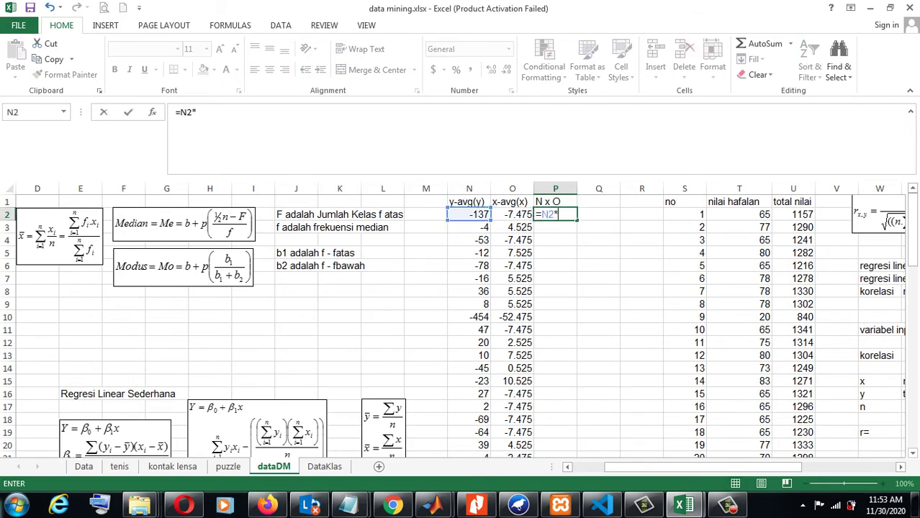
key(Left)
key(Return)
click(555, 214)
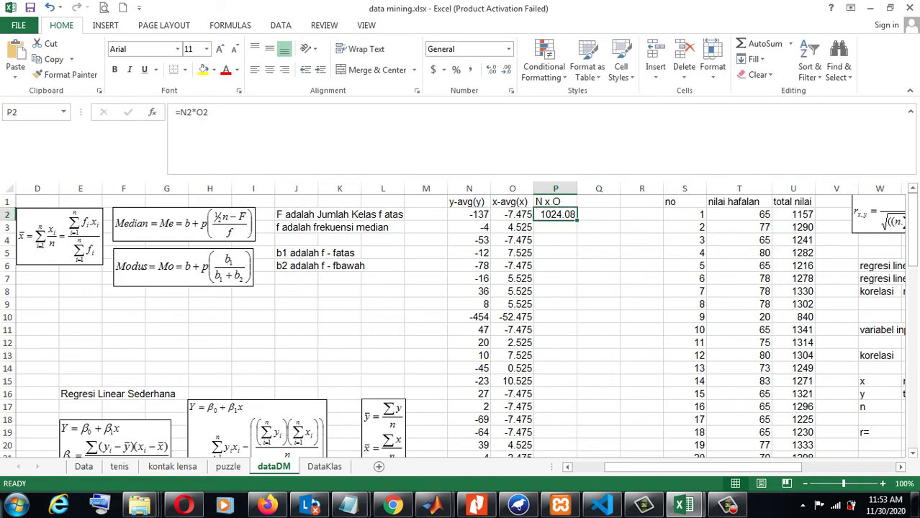
drag(577, 221, 558, 439)
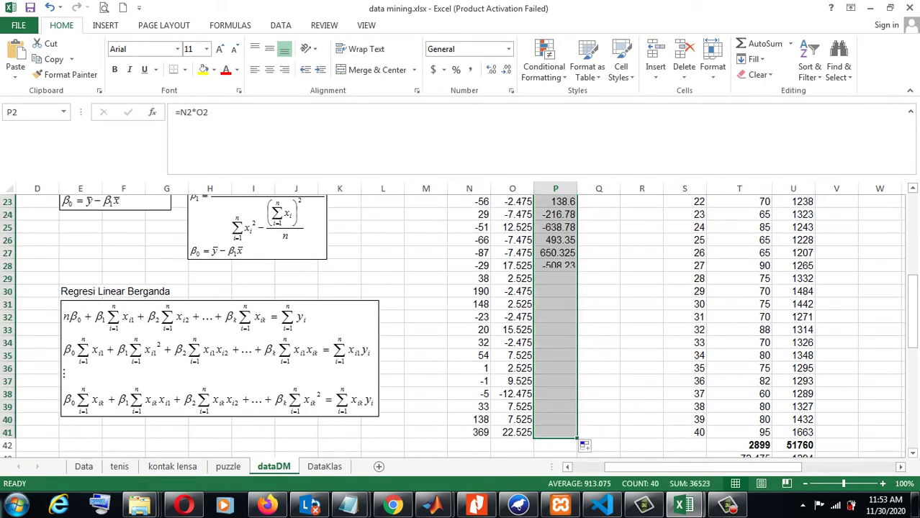
Make the 36523 sum of products in P42 bold
scroll(461, 324, up, 7)
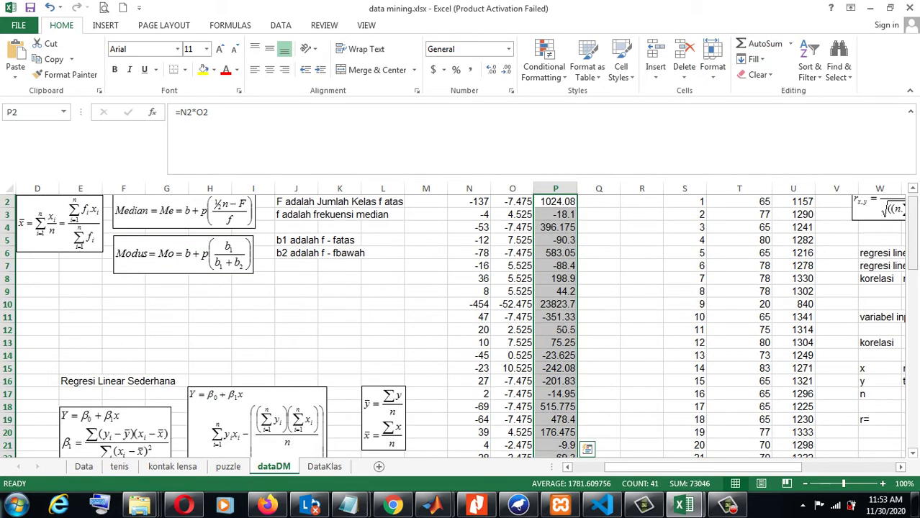
scroll(461, 324, down, 2)
scroll(460, 324, down, 4)
scroll(461, 324, down, 4)
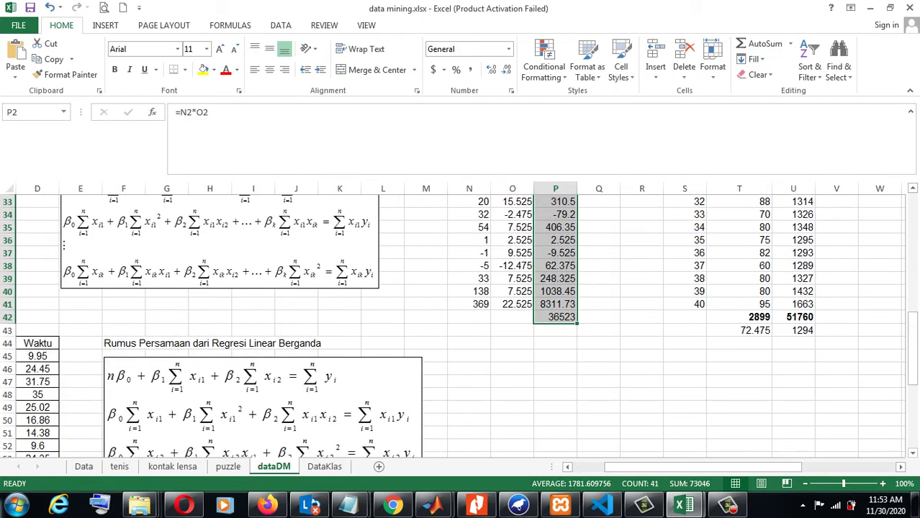
click(555, 321)
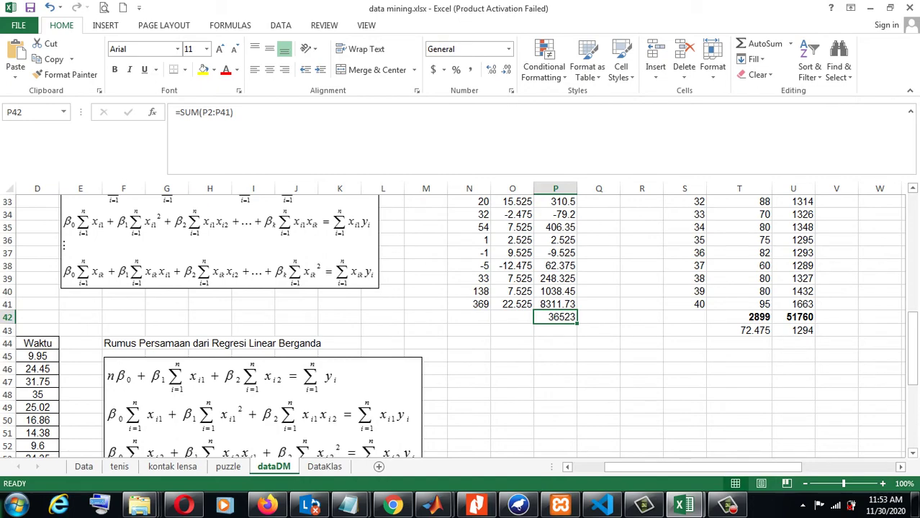
key(ctrl+b)
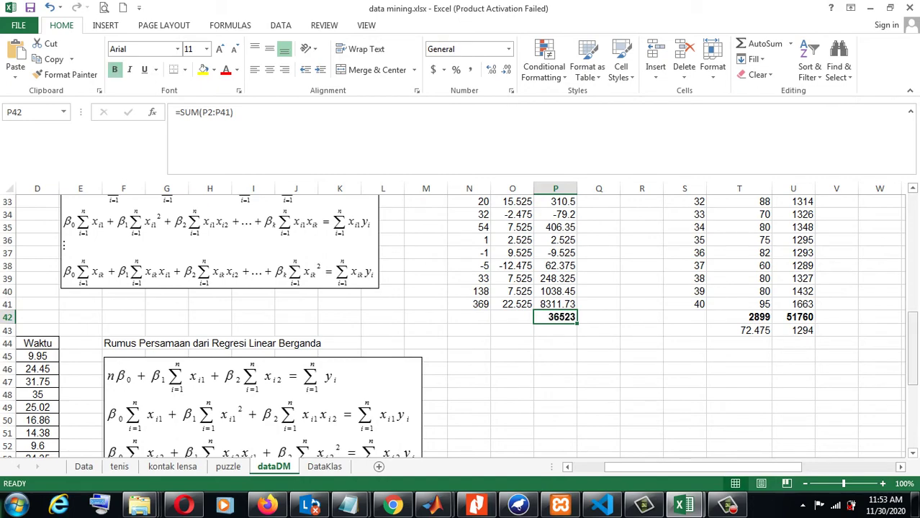
scroll(461, 324, up, 1)
scroll(460, 324, up, 2)
scroll(461, 324, up, 2)
scroll(460, 324, up, 2)
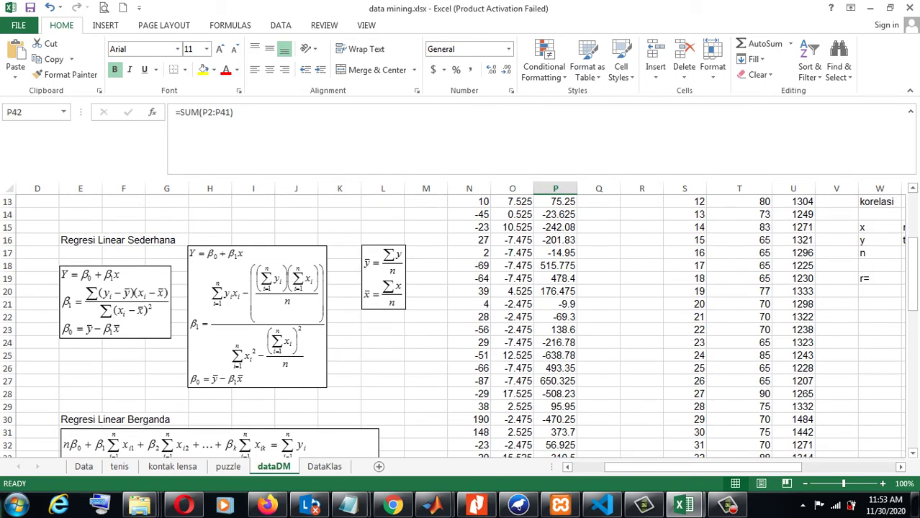
scroll(461, 324, up, 2)
scroll(461, 324, up, 2)
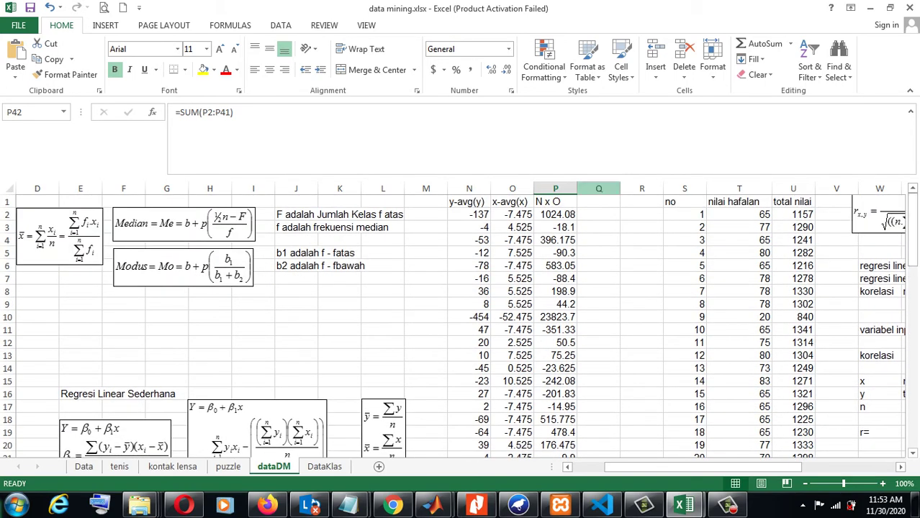
Head Q1 'O^2' and fill =O2^2 squared deviations down to Q41
click(599, 202)
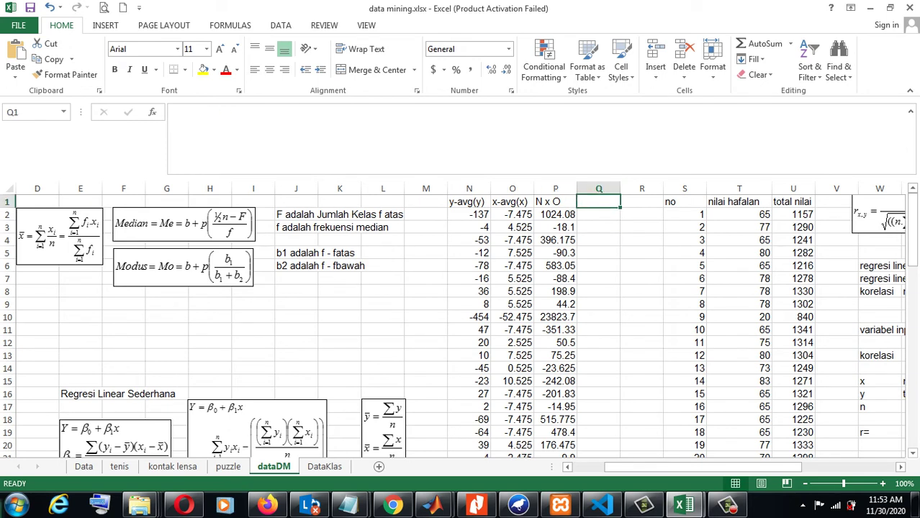
text(O)
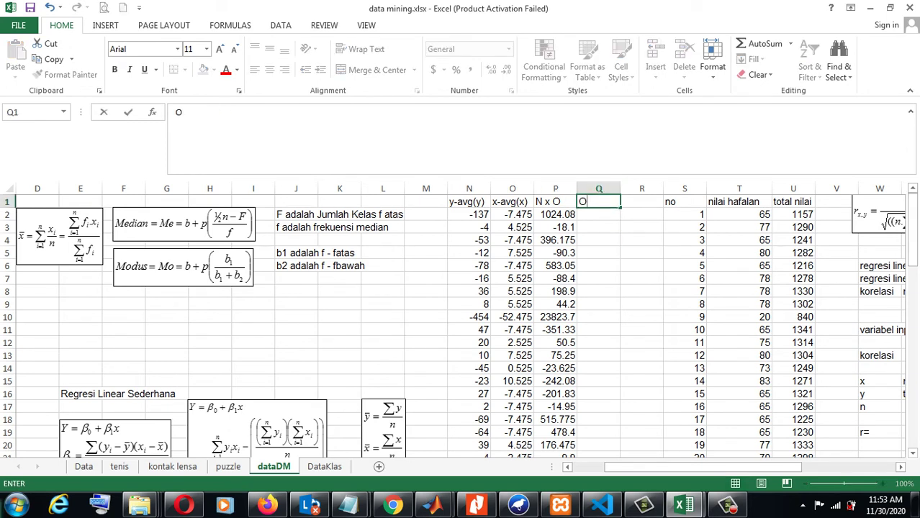
text(^)
text(2)
key(Return)
text(=)
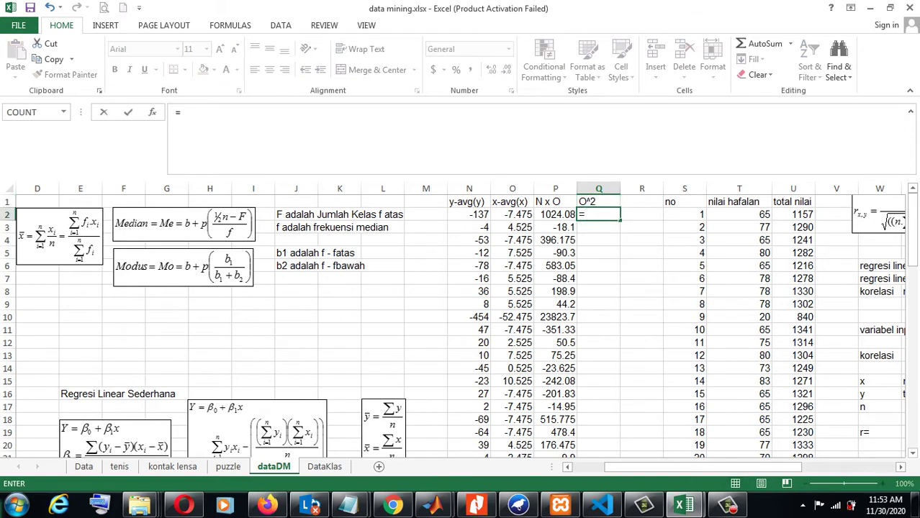
click(512, 214)
text(^2)
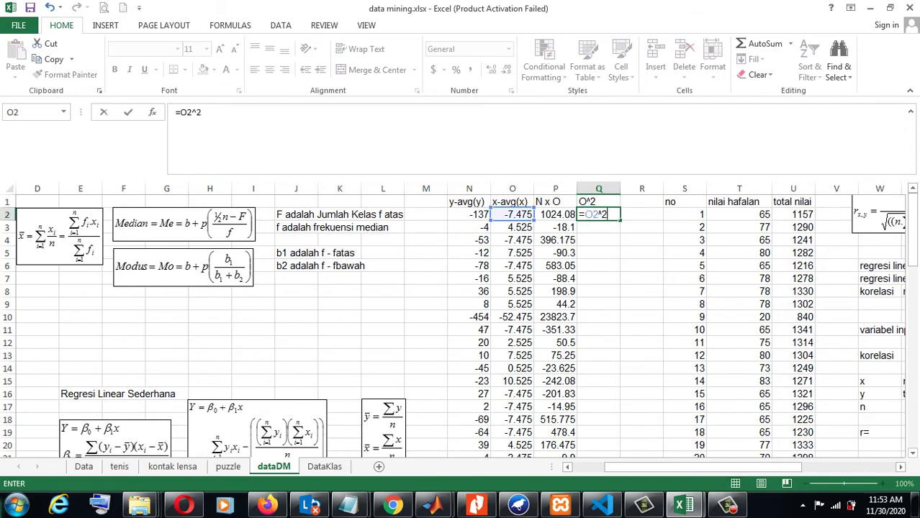
key(Return)
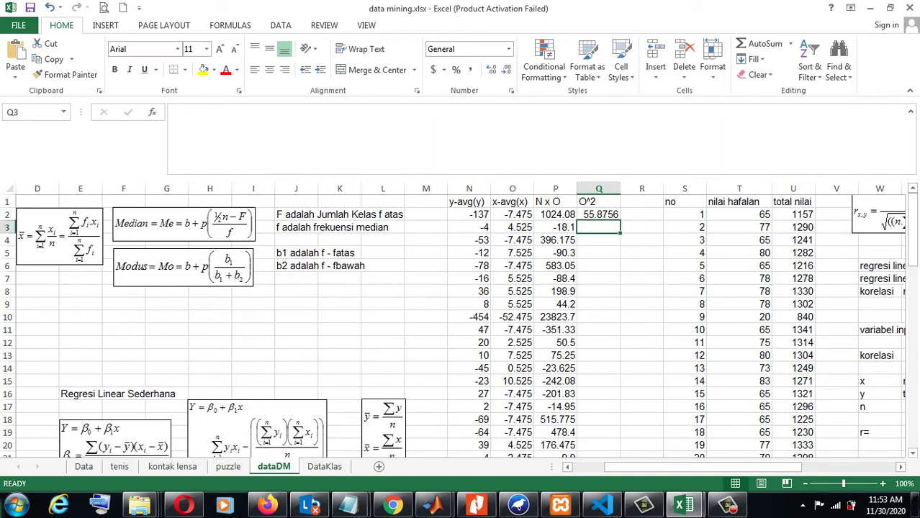
click(598, 214)
drag(620, 220, 609, 433)
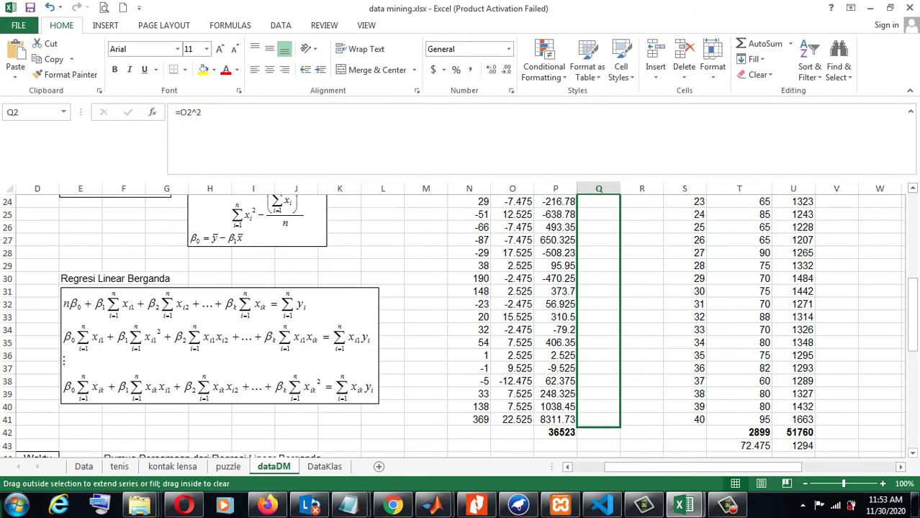
drag(609, 433, 608, 421)
AutoSum column Q into Q42 and bold the 5415.98 total
click(760, 44)
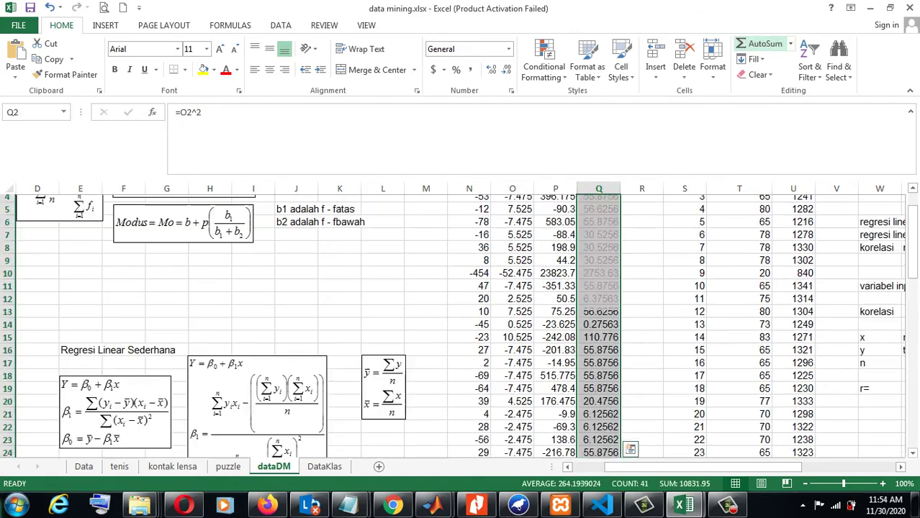
scroll(461, 324, down, 2)
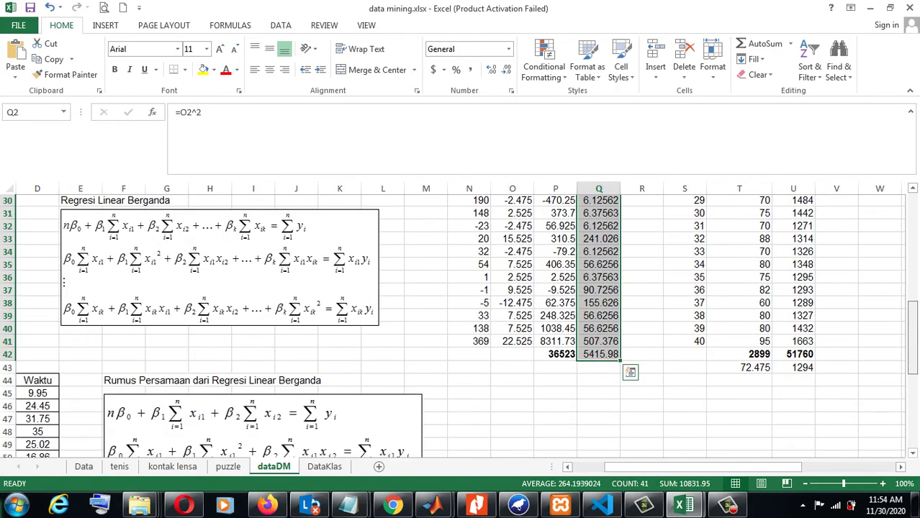
click(598, 356)
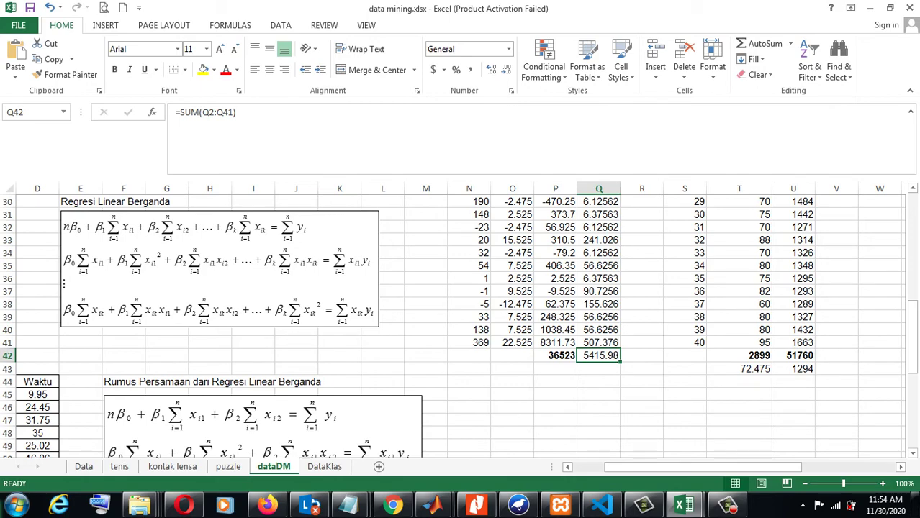
key(ctrl+b)
scroll(461, 324, up, 6)
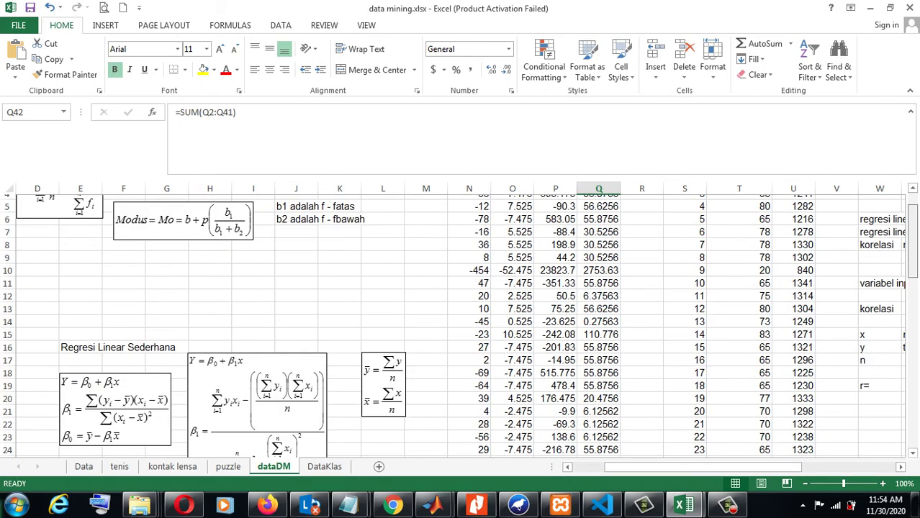
scroll(461, 324, up, 3)
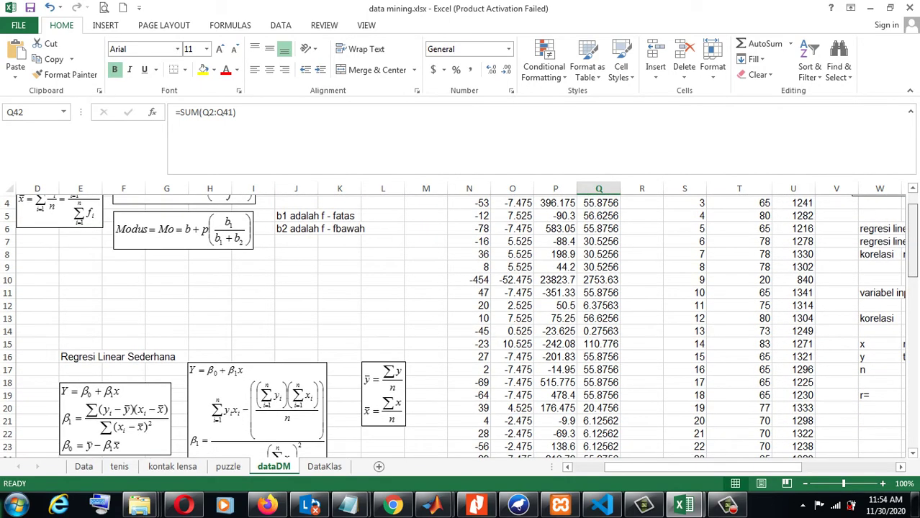
scroll(461, 324, up, 1)
scroll(460, 324, down, 4)
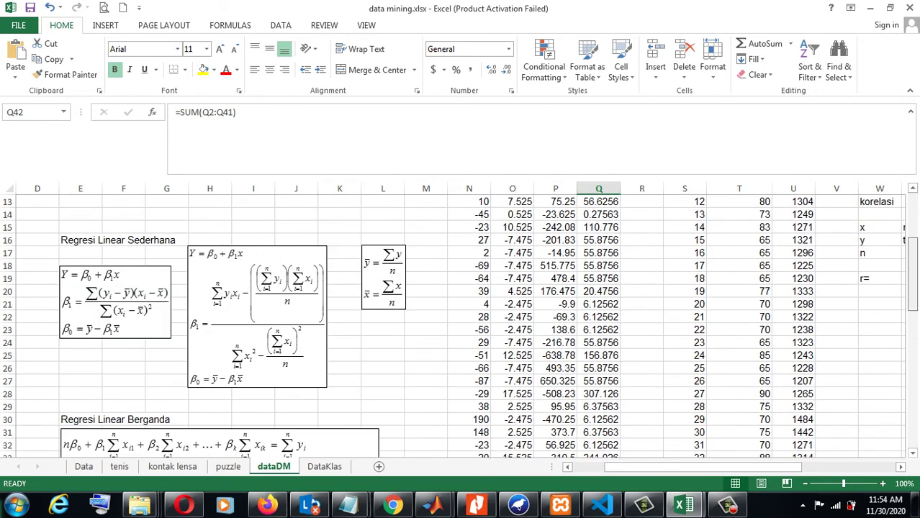
Label the slope 'b' and compute it as the N×O total divided by Q42's O² total (6.74357)
click(382, 343)
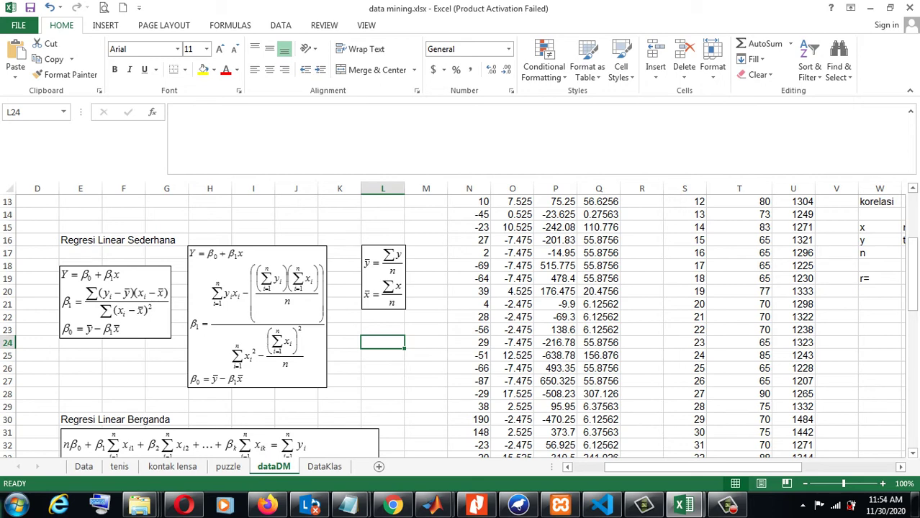
text(b1)
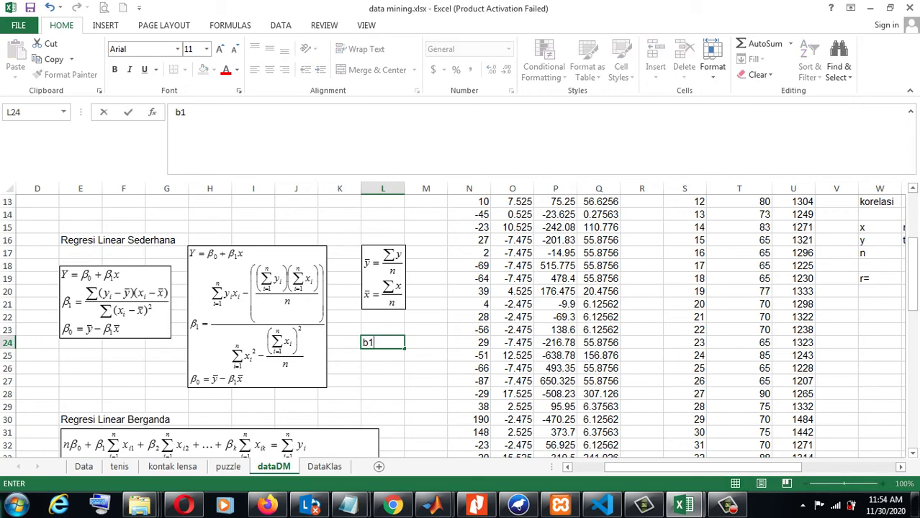
key(BackSpace)
key(Tab)
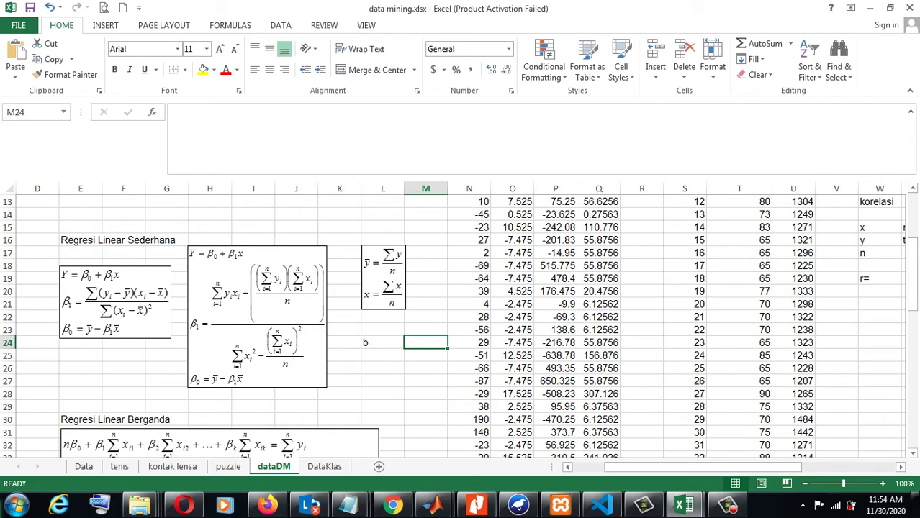
text(=)
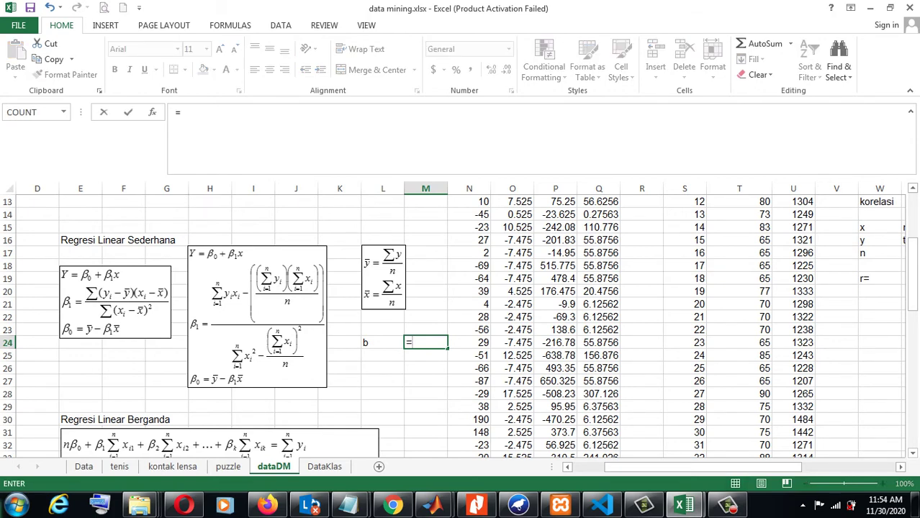
scroll(454, 324, up, 4)
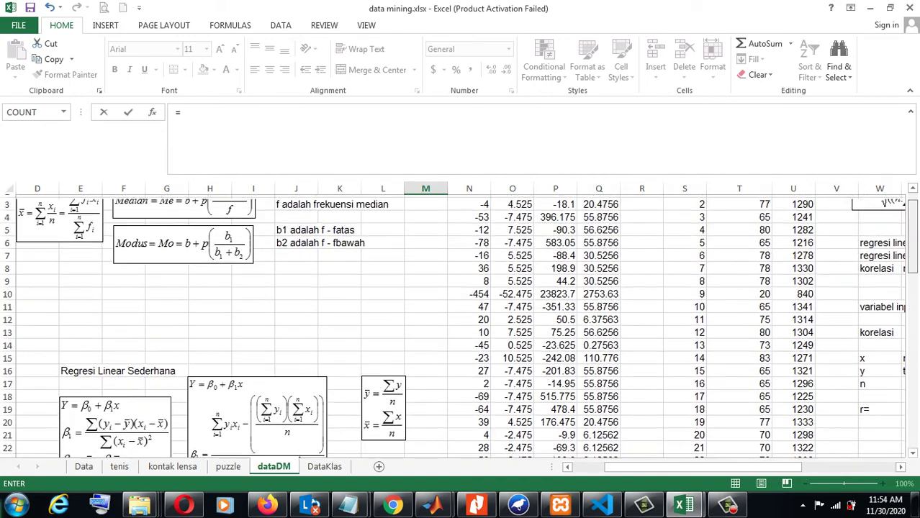
scroll(453, 324, up, 1)
scroll(454, 324, down, 5)
scroll(453, 324, down, 3)
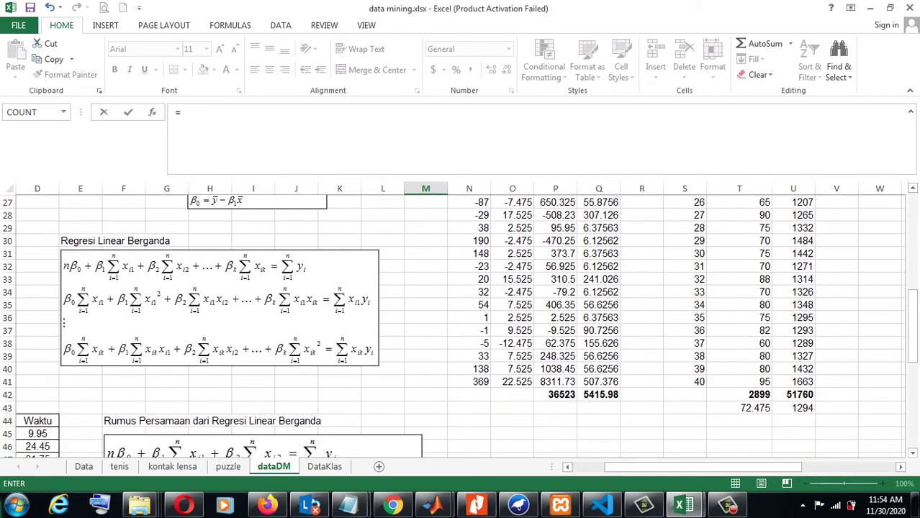
click(555, 395)
text(/)
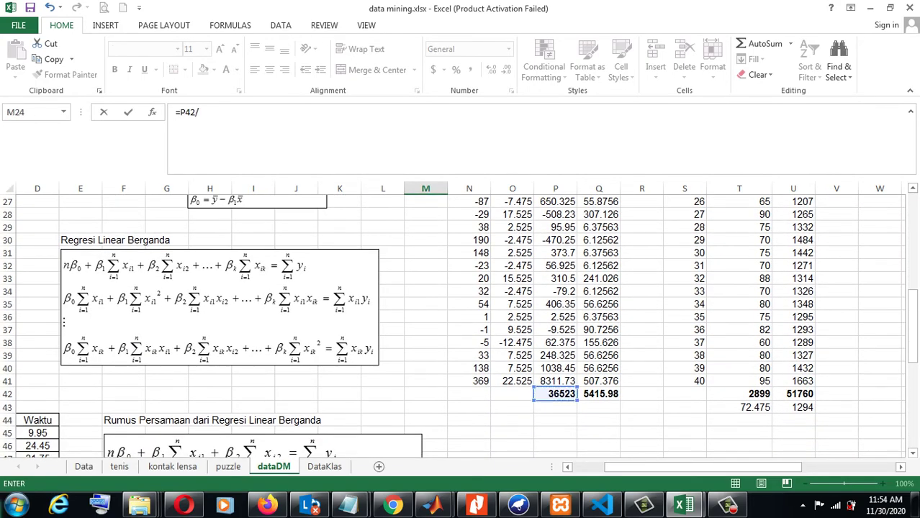
scroll(453, 324, up, 1)
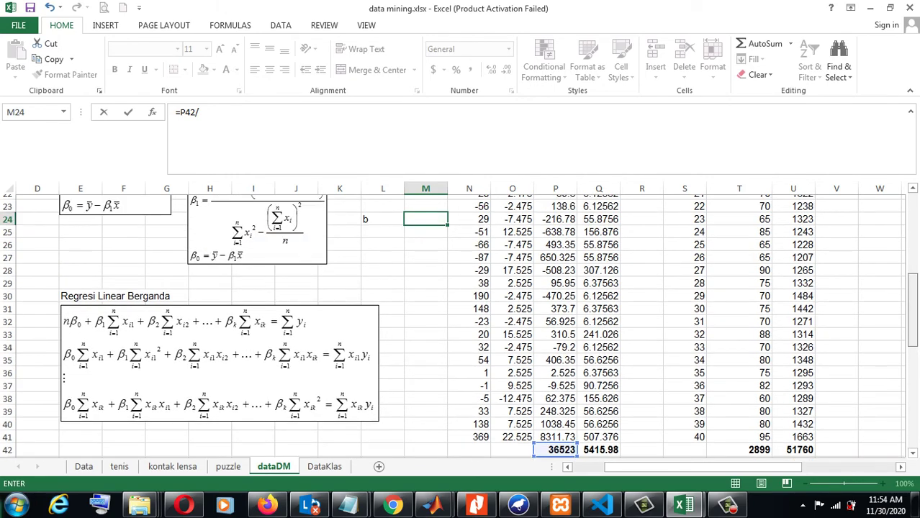
scroll(453, 324, up, 2)
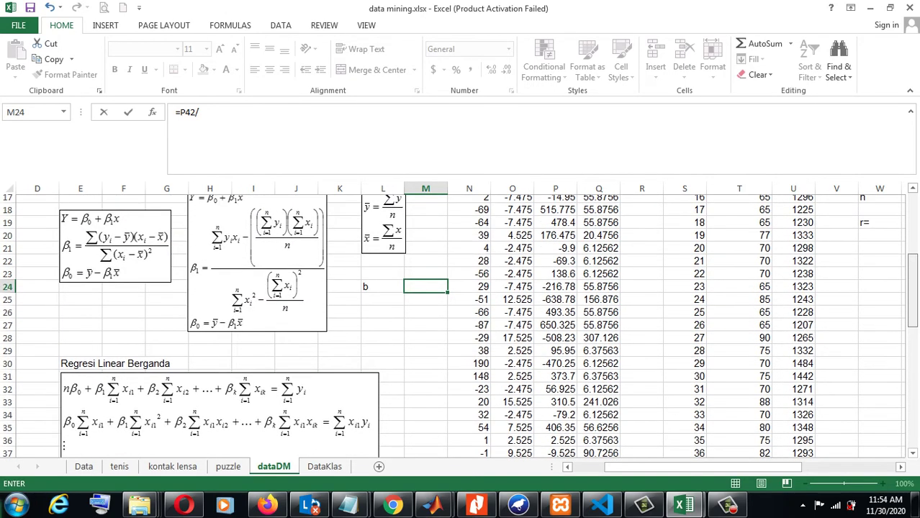
scroll(453, 324, down, 1)
scroll(453, 324, down, 1)
scroll(454, 324, down, 1)
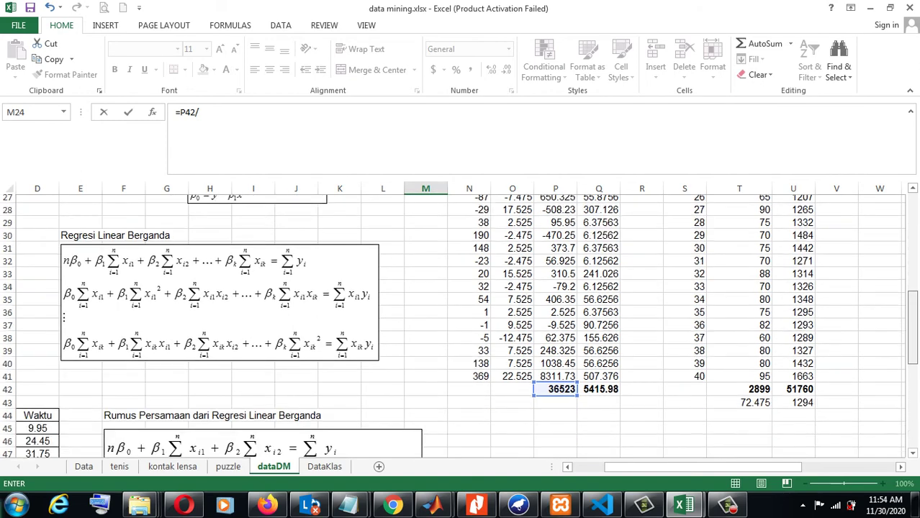
click(601, 394)
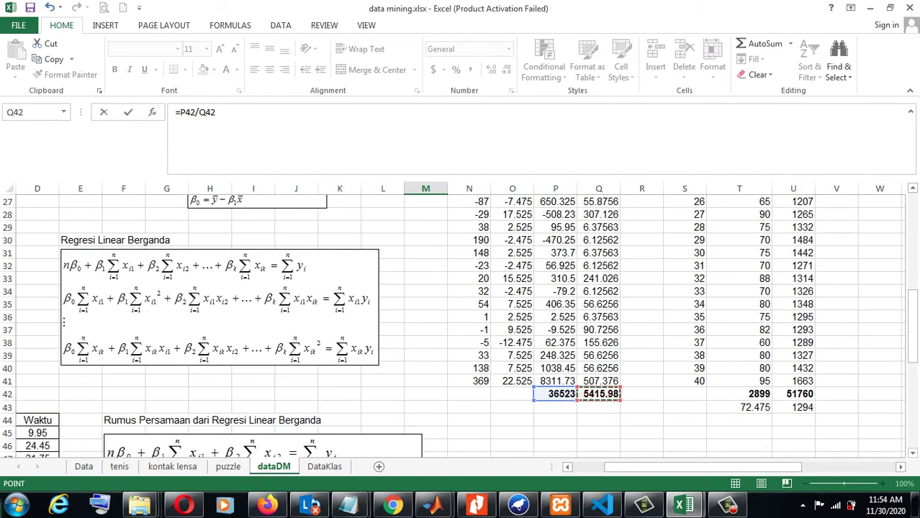
key(Return)
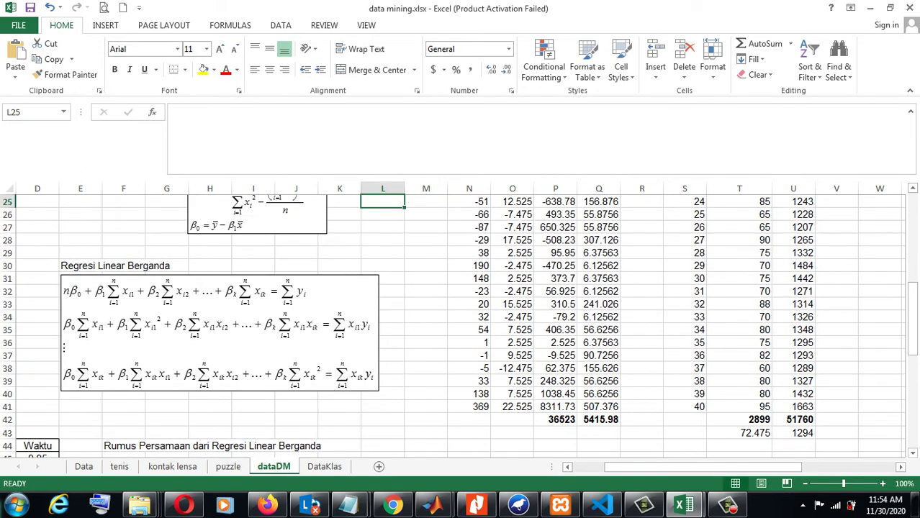
drag(912, 316, 912, 284)
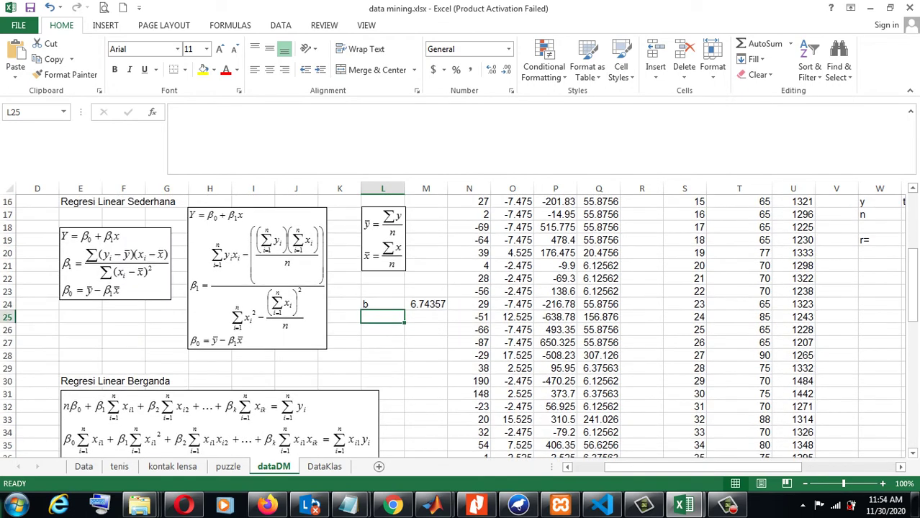
click(426, 303)
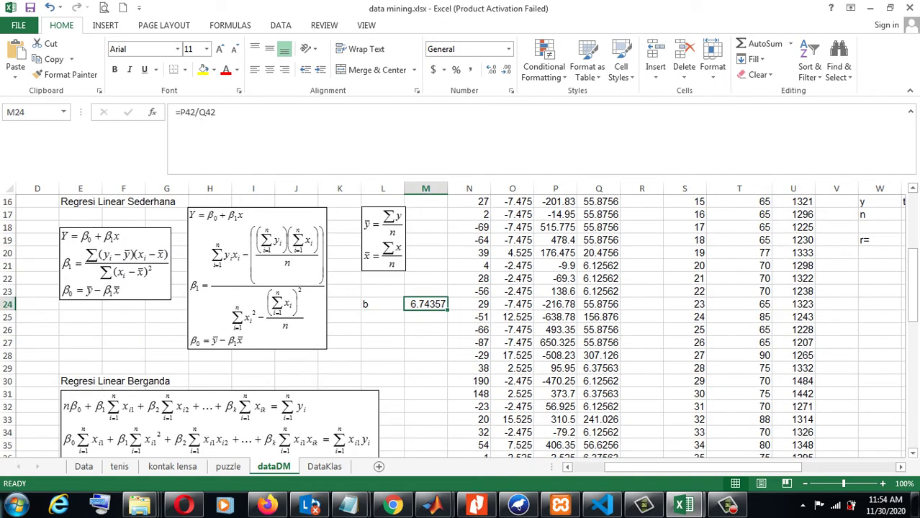
Label the intercept 'a' and enter =U43-(M24*T43) in M25, giving 805.26
click(383, 316)
text(a)
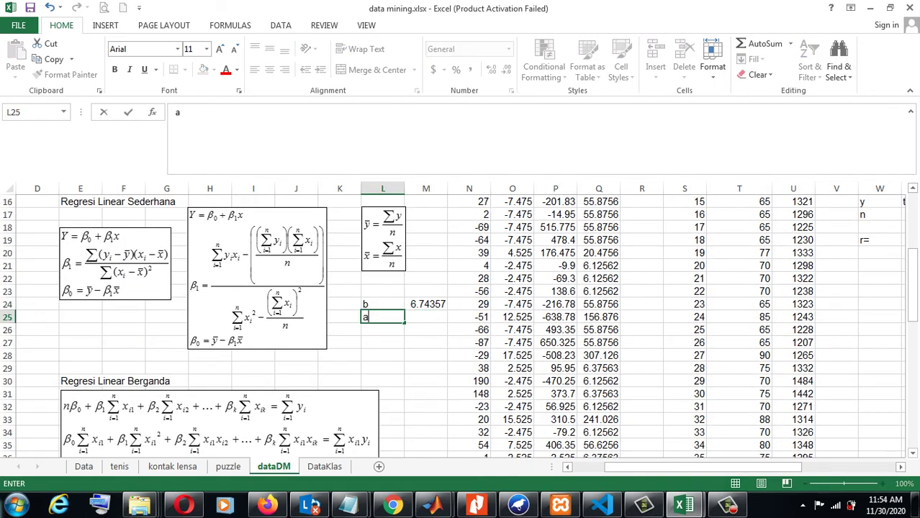
key(Tab)
text(=)
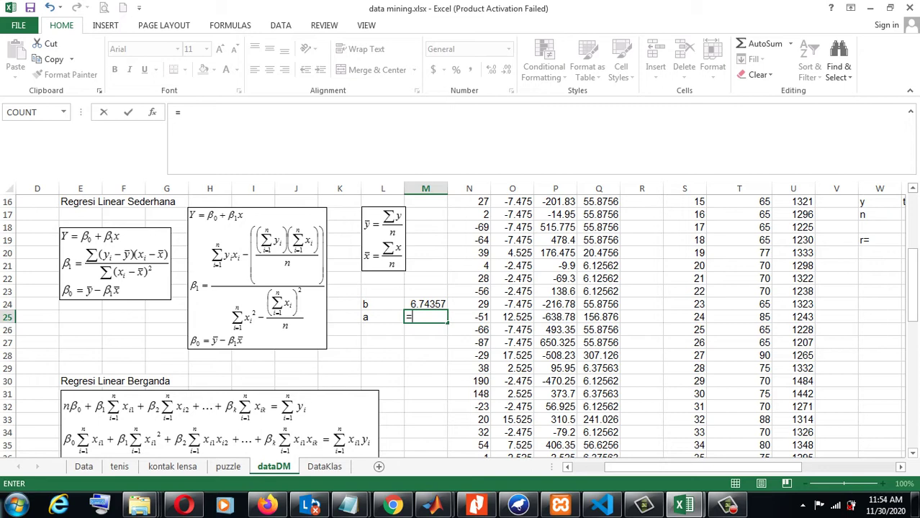
scroll(460, 323, down, 2)
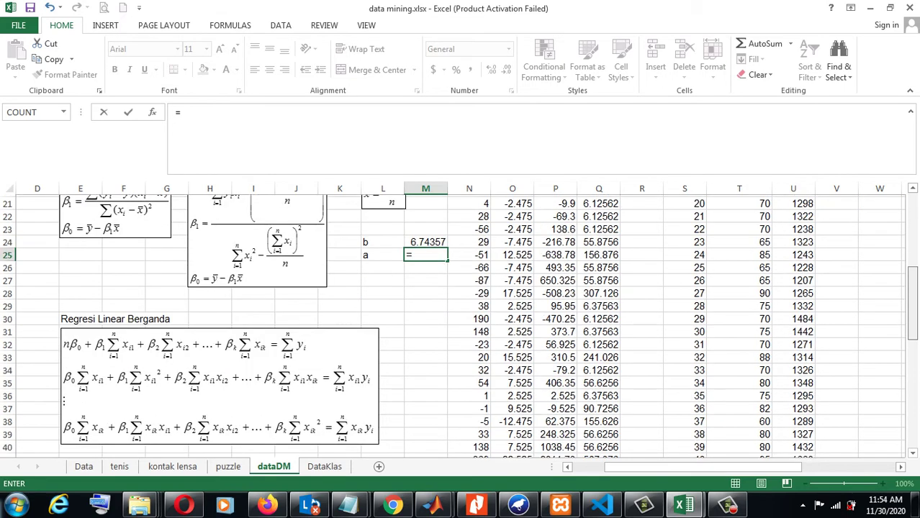
scroll(461, 324, down, 1)
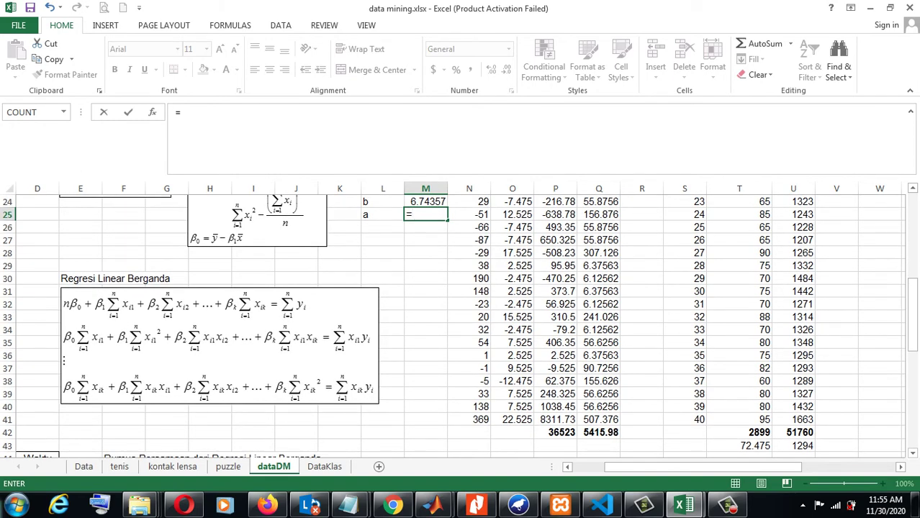
click(799, 446)
text(-)
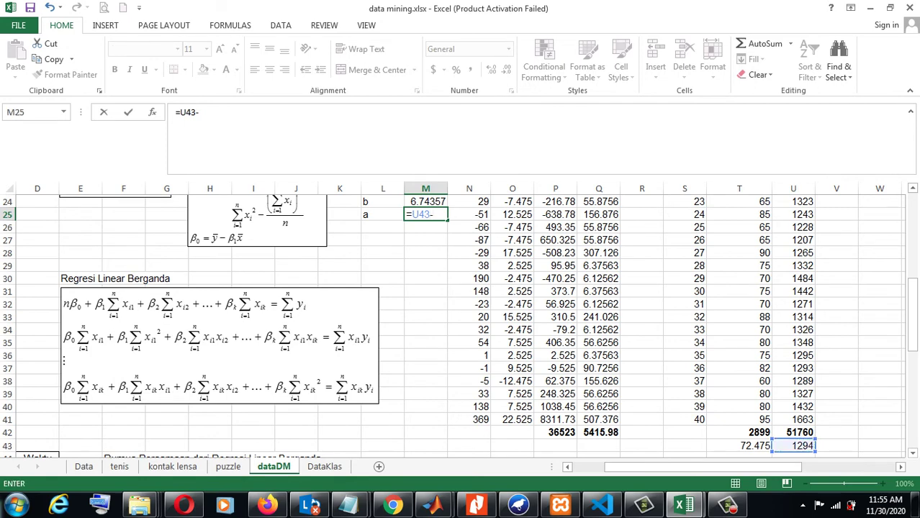
scroll(453, 324, up, 2)
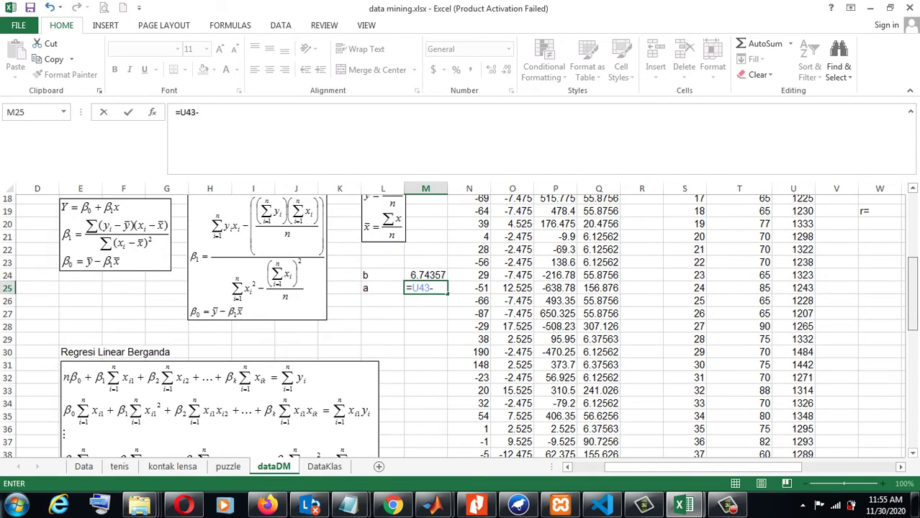
text(()
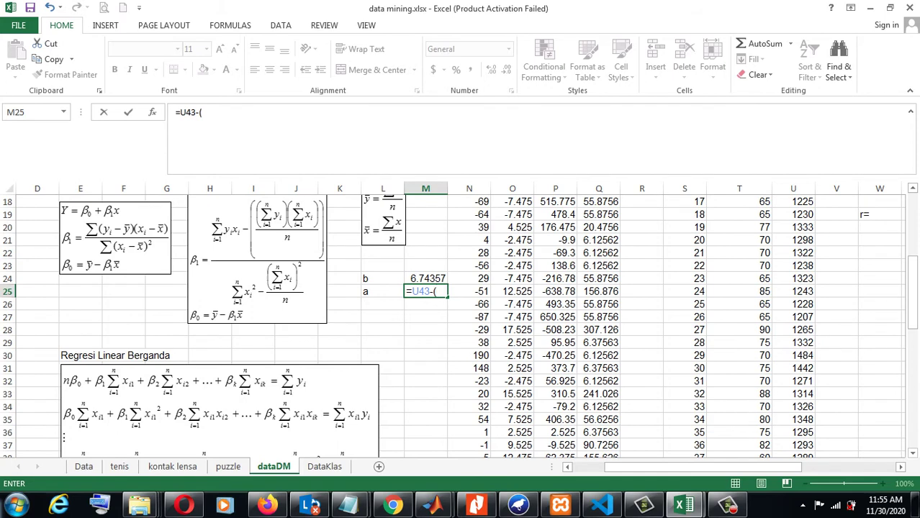
key(Up)
text(*)
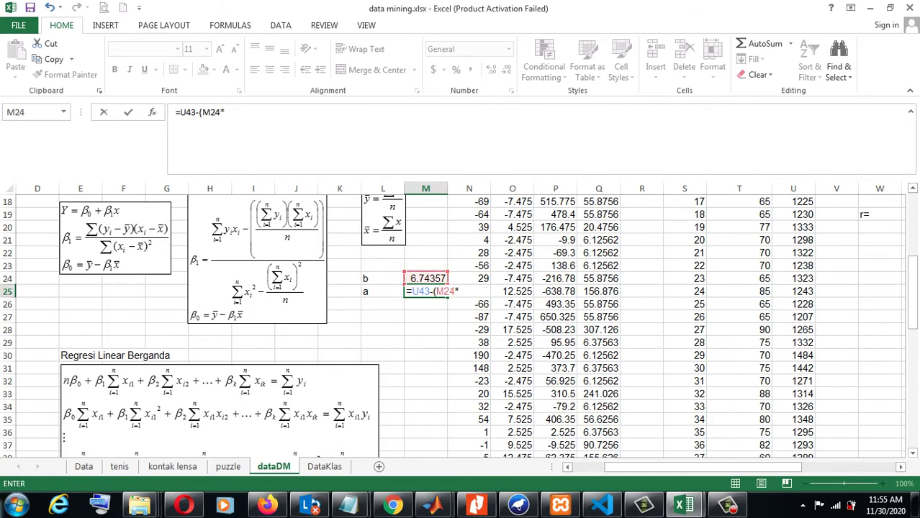
scroll(454, 324, down, 5)
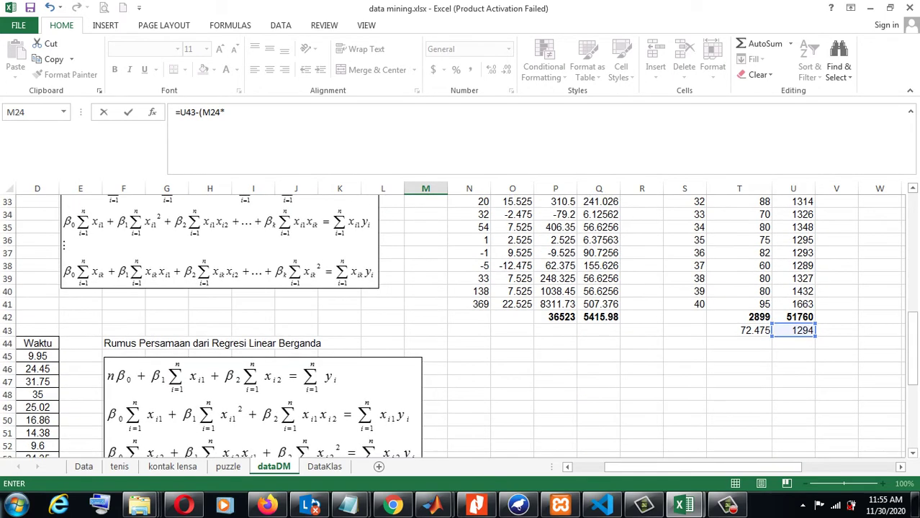
click(755, 331)
key(Return)
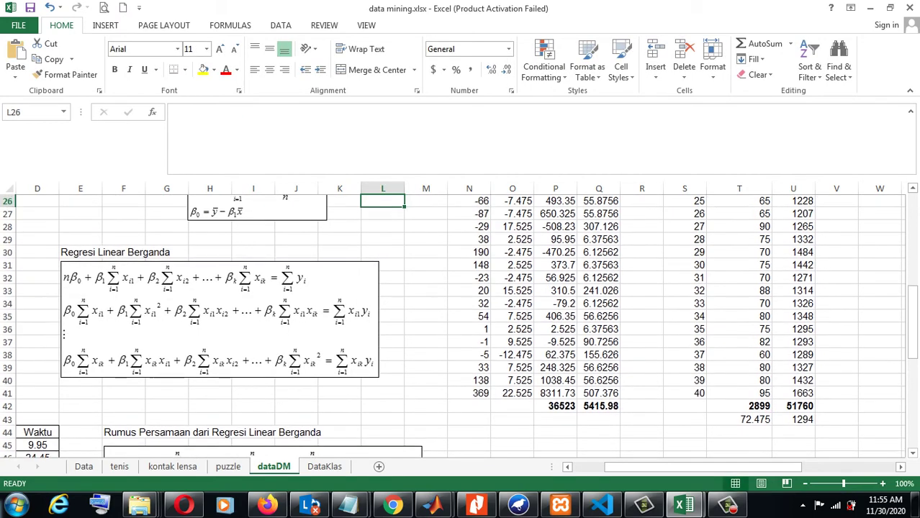
scroll(453, 324, up, 3)
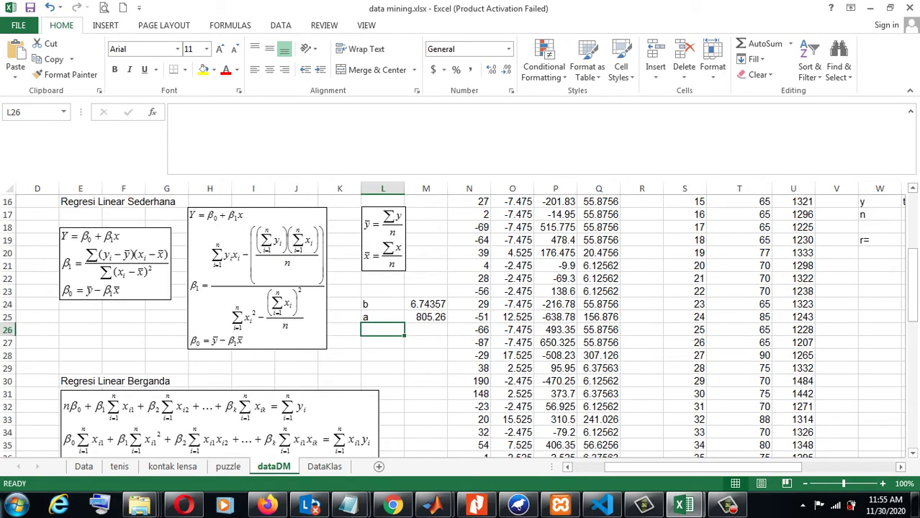
Enter the equation y'=805.26+6.74x in L27 and save the workbook
click(382, 343)
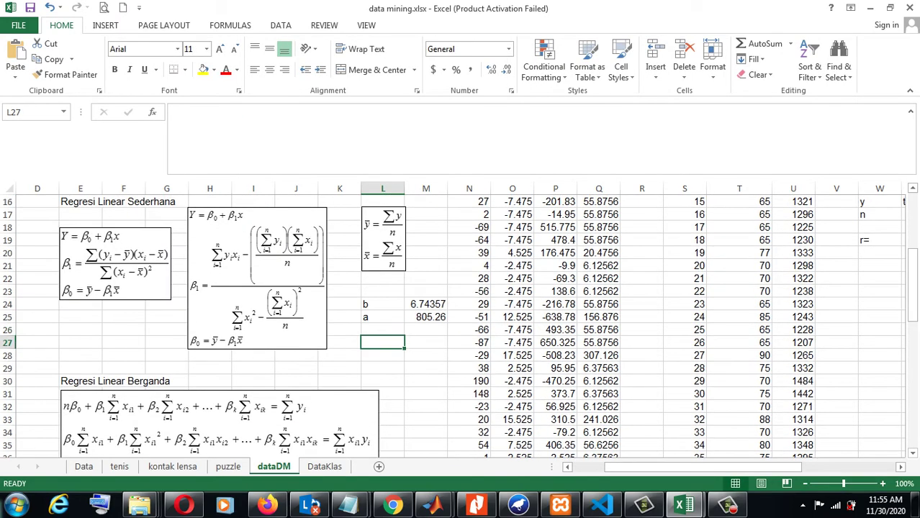
scroll(453, 328, up, 5)
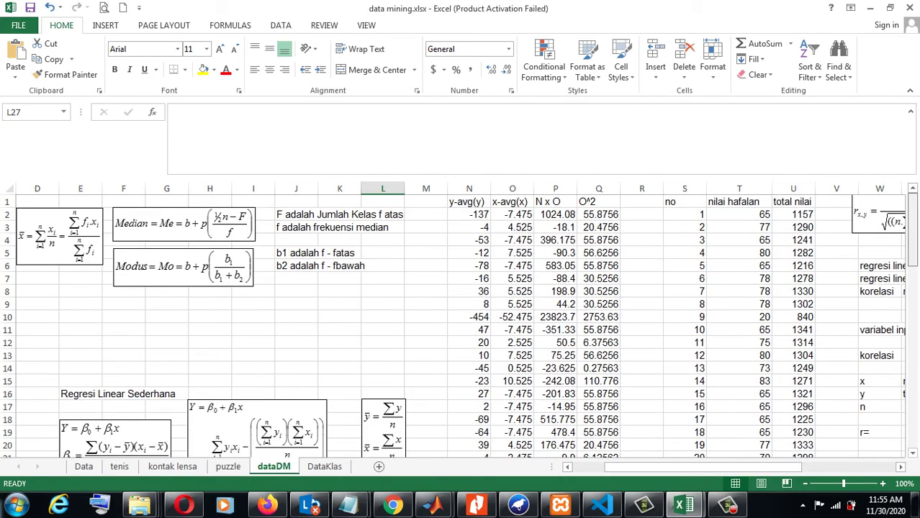
scroll(453, 324, down, 1)
scroll(454, 324, down, 1)
scroll(453, 324, down, 2)
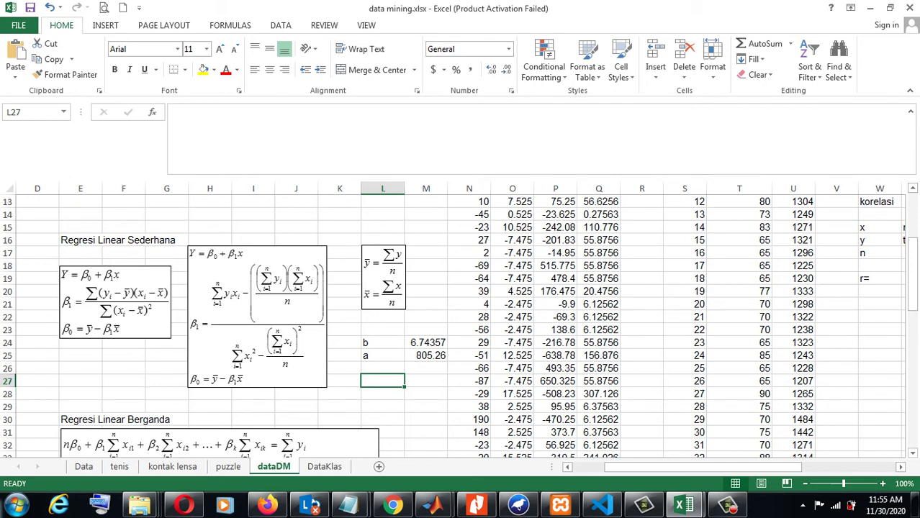
text(y')
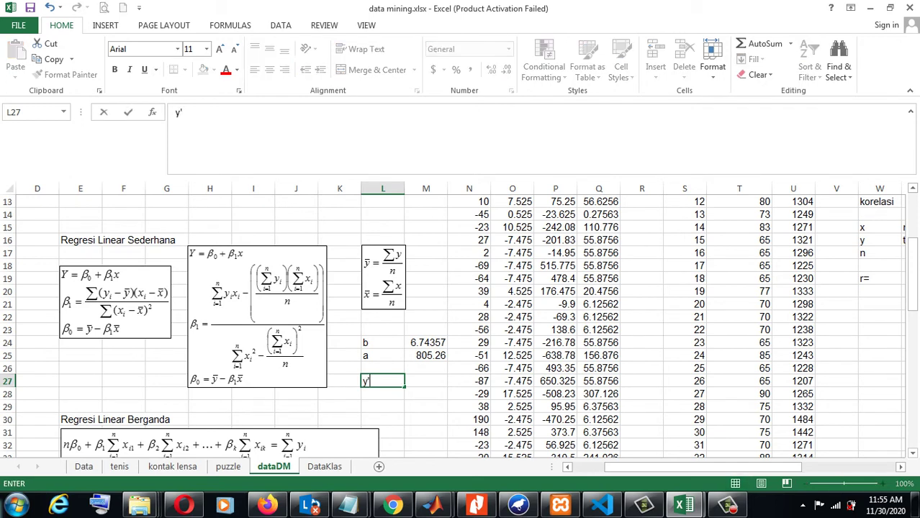
text(=)
text(8)
text(05.2)
text(6)
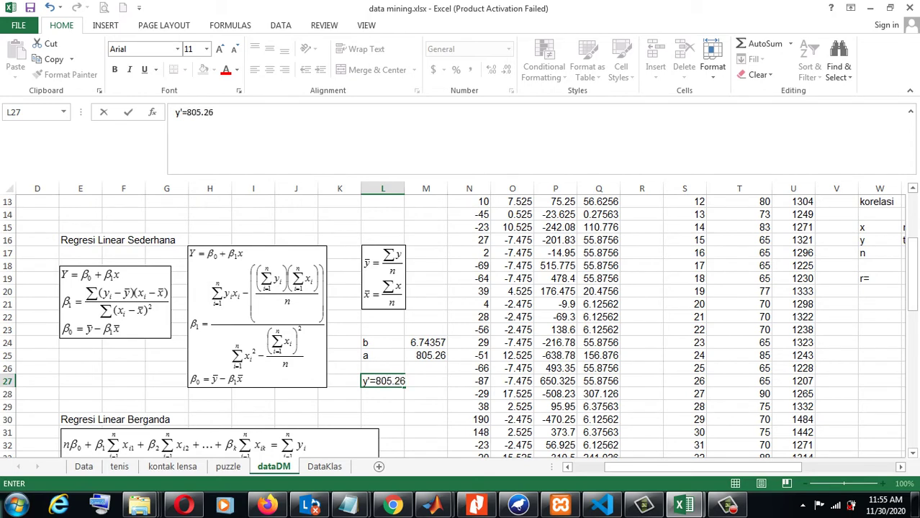
text(+6.)
text(74)
text(x)
key(Return)
key(ctrl+s)
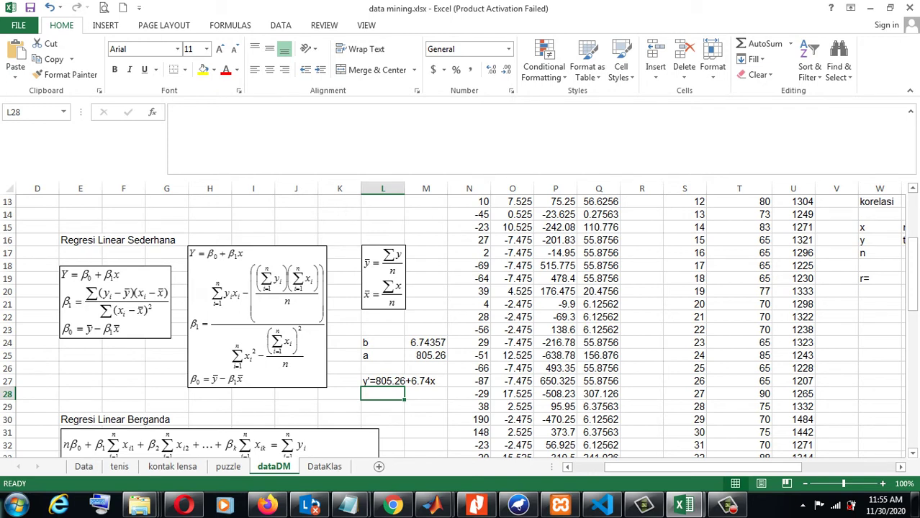
scroll(461, 324, up, 4)
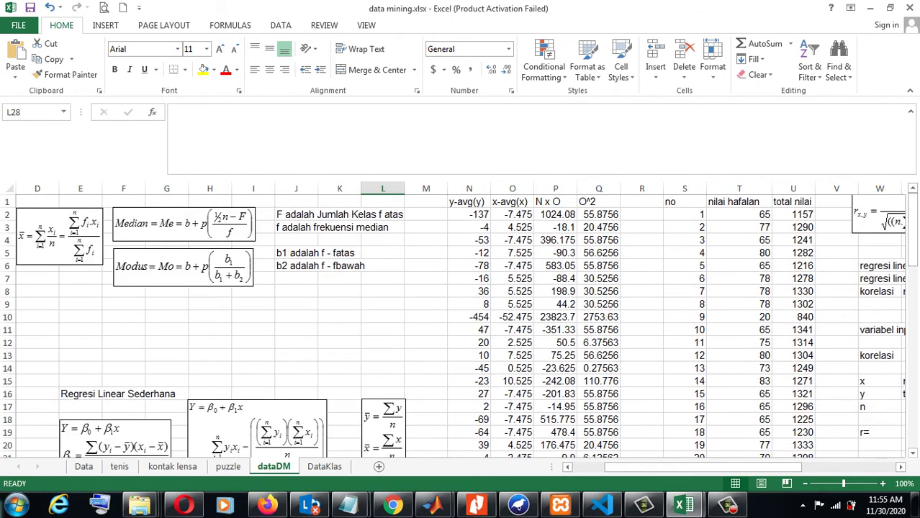
Copy the nilai hafalan and total nilai columns and paste them as values into A1 of a new workbook
drag(735, 201, 792, 226)
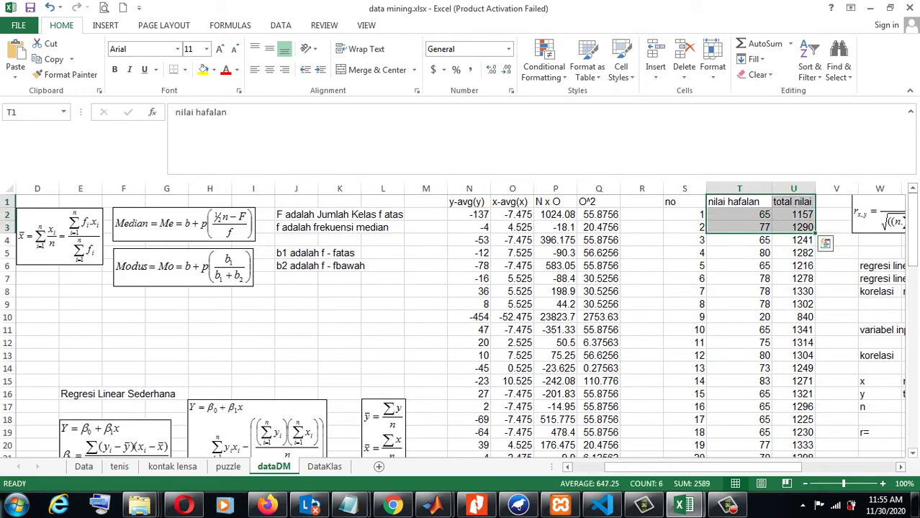
key(End)
key(shift+Down)
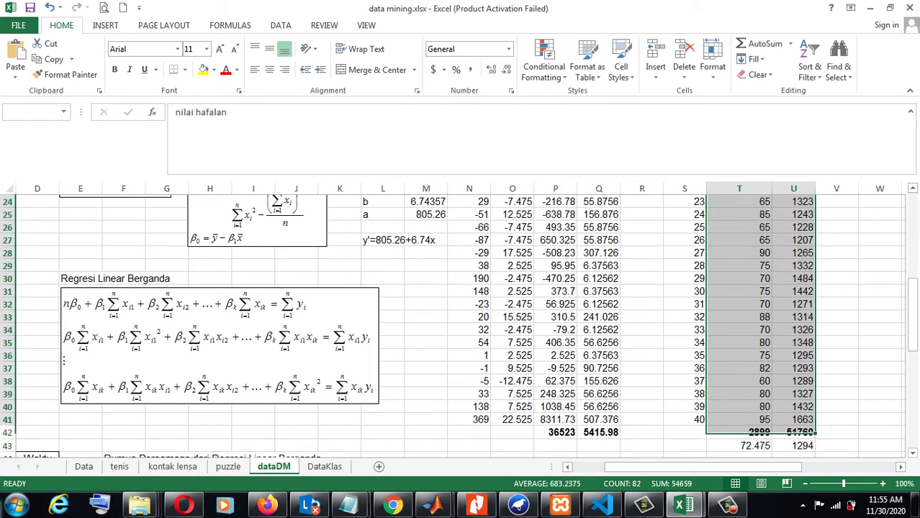
key(ctrl+c)
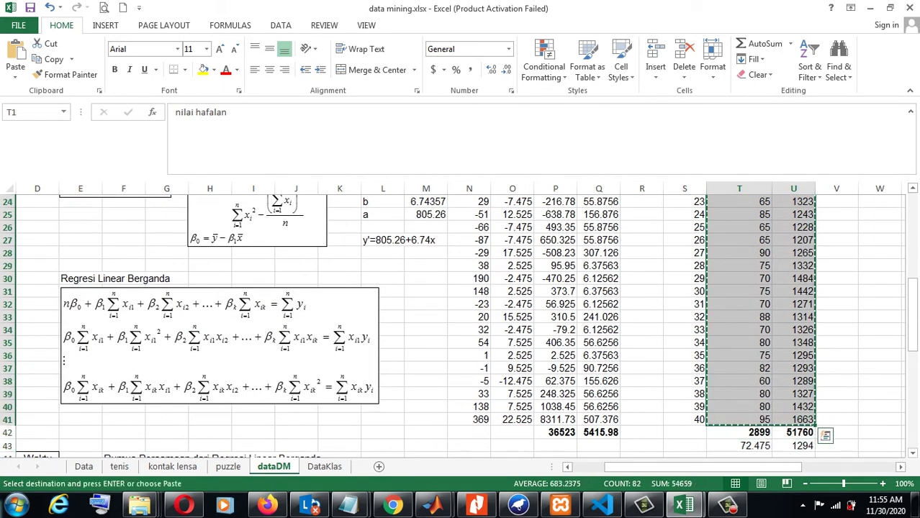
click(123, 8)
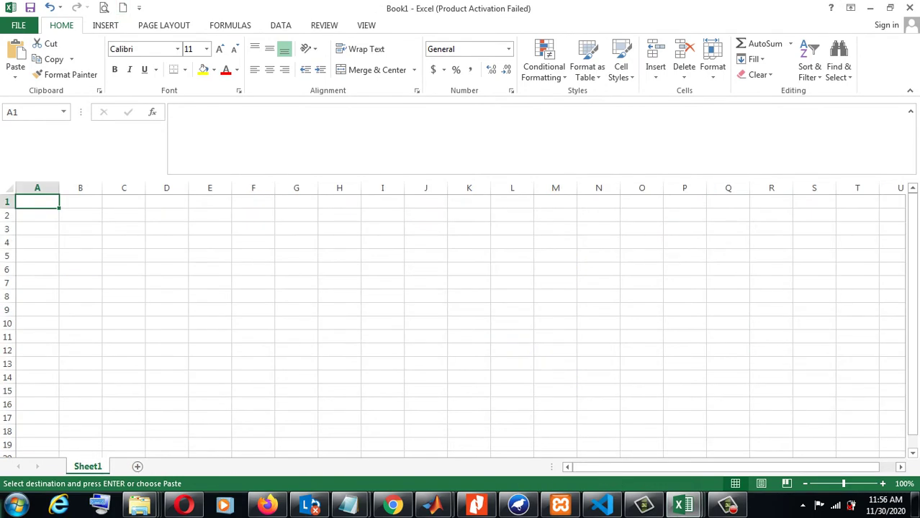
click(15, 72)
click(13, 166)
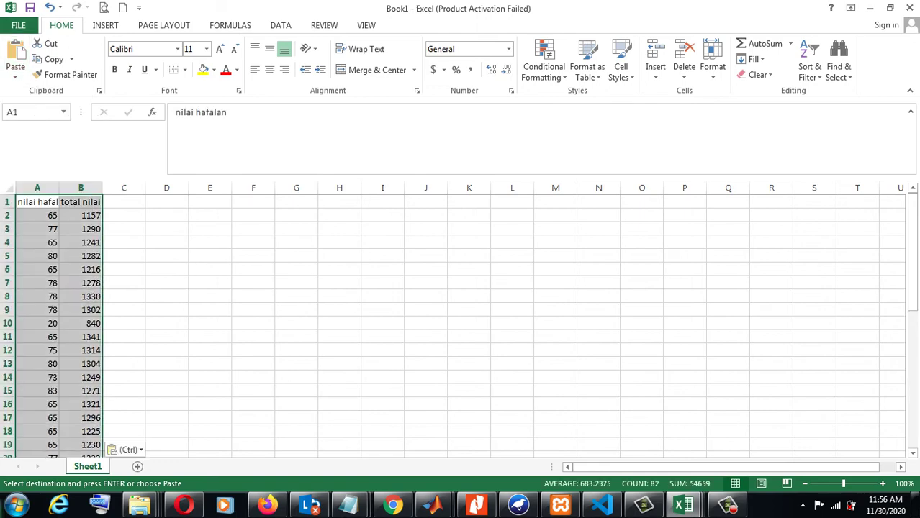
click(18, 26)
Save the new workbook as data_hafalan.csv (CSV Comma delimited) in the AI folder, then close it
click(30, 160)
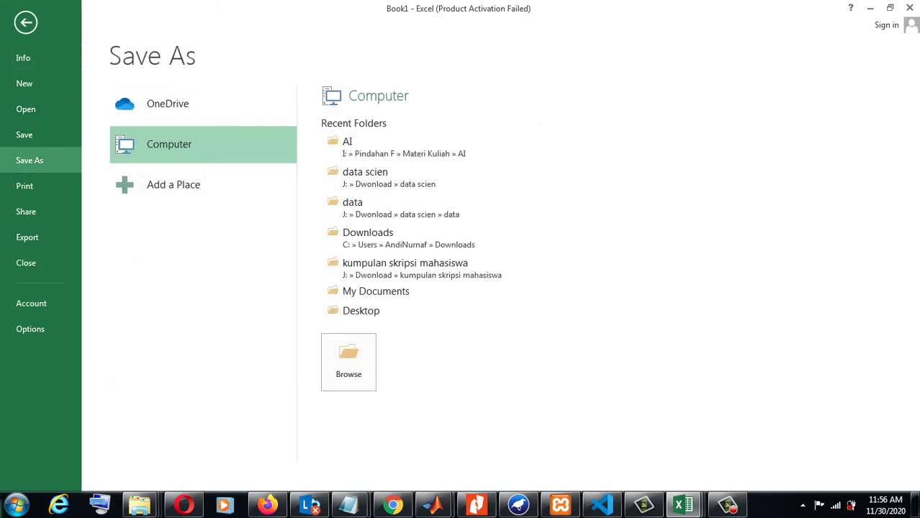
click(432, 146)
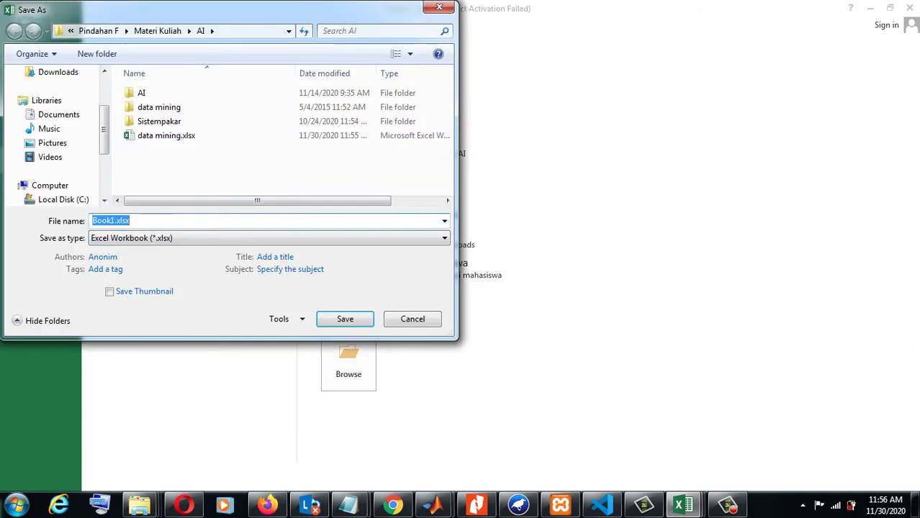
click(274, 239)
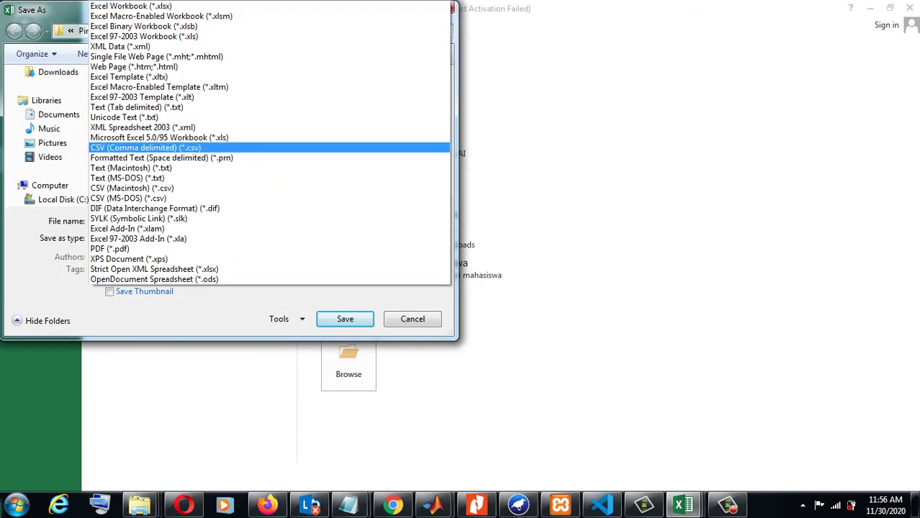
click(144, 147)
text(da)
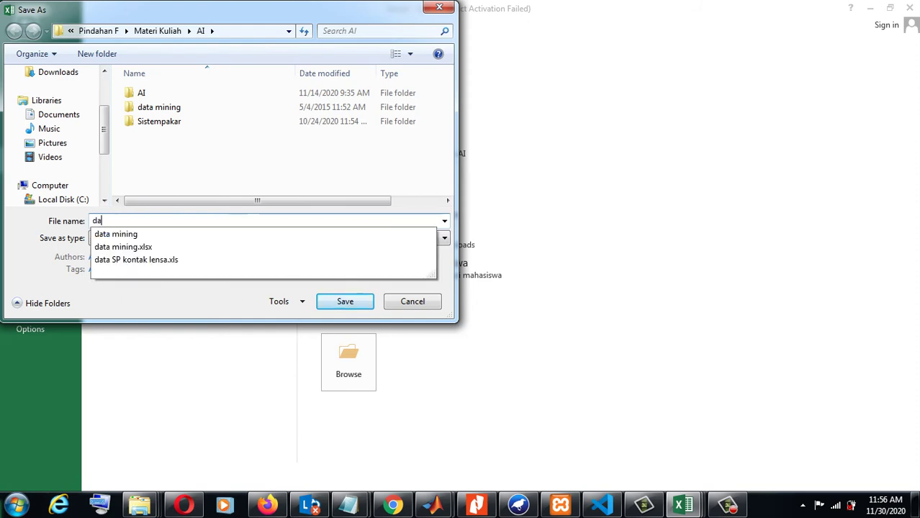
text(ta_ha)
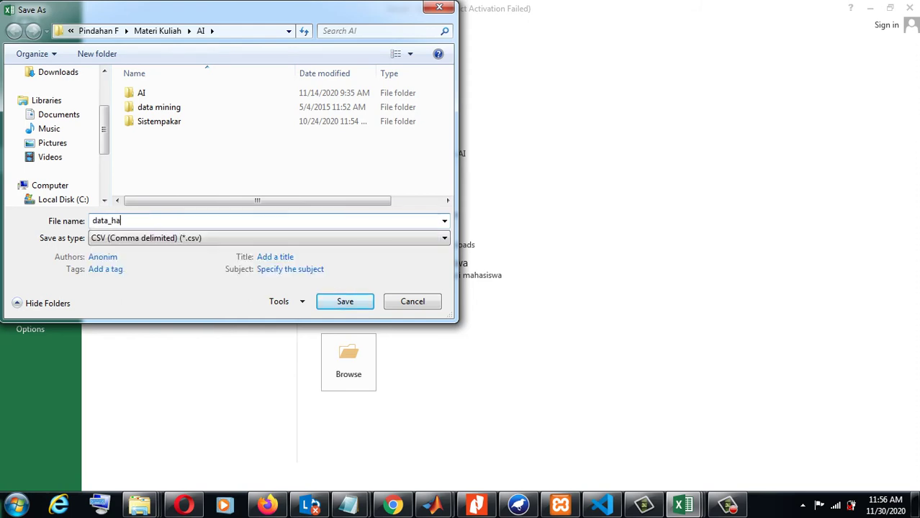
text(falan)
click(363, 300)
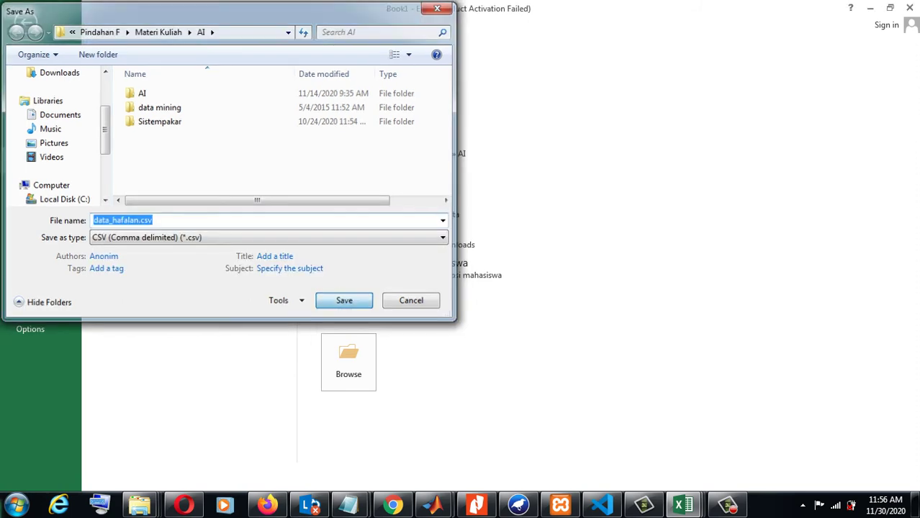
key(Return)
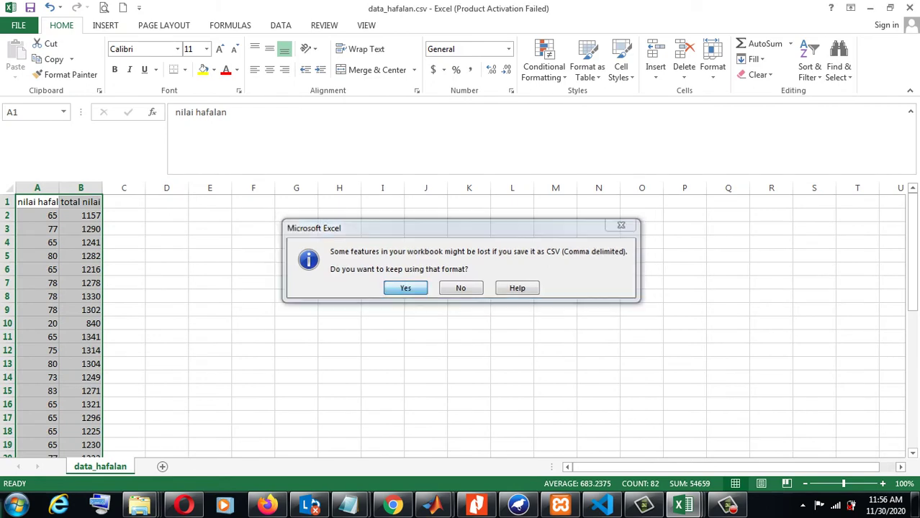
click(910, 8)
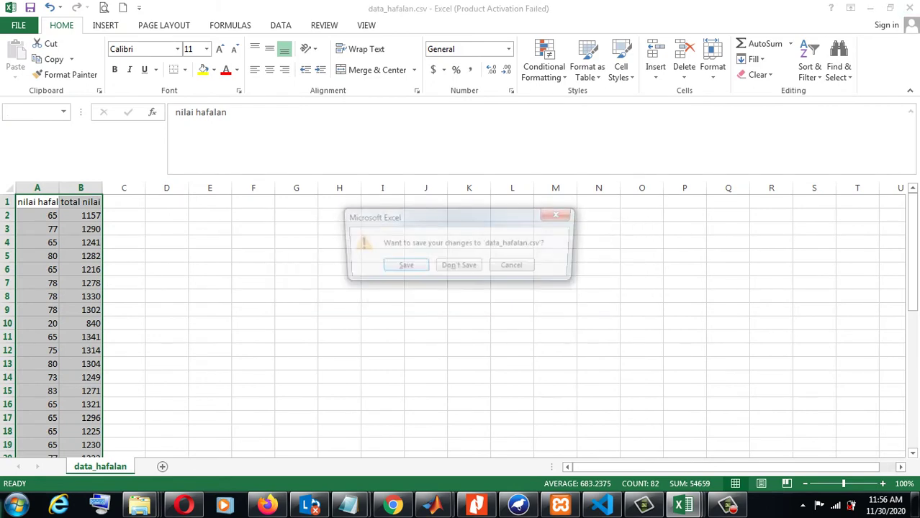
key(Return)
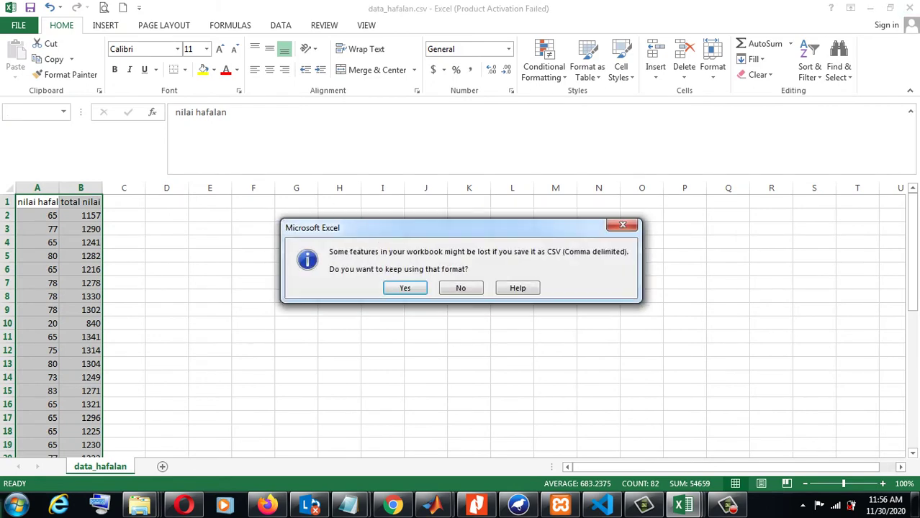
key(Return)
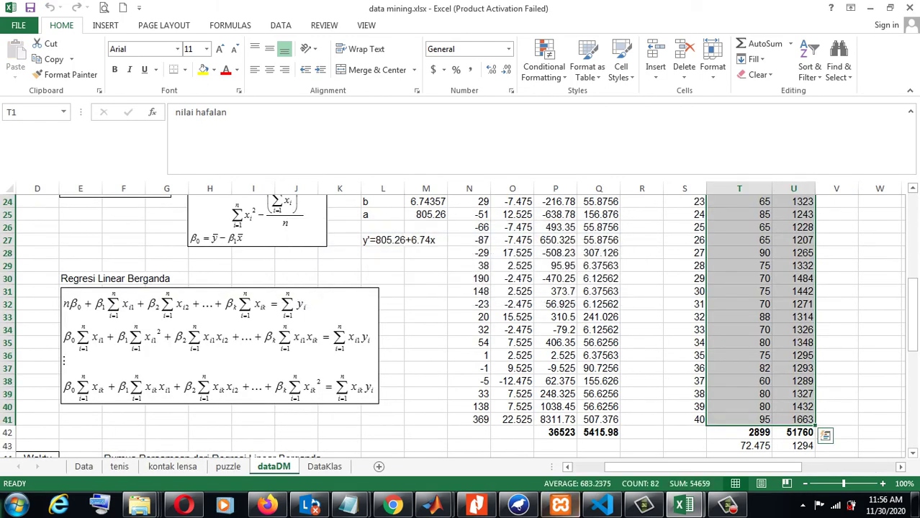
Open Weka Explorer's file dialog and navigate to I:\Pindahan F\Materi Kuliah\AI
click(518, 506)
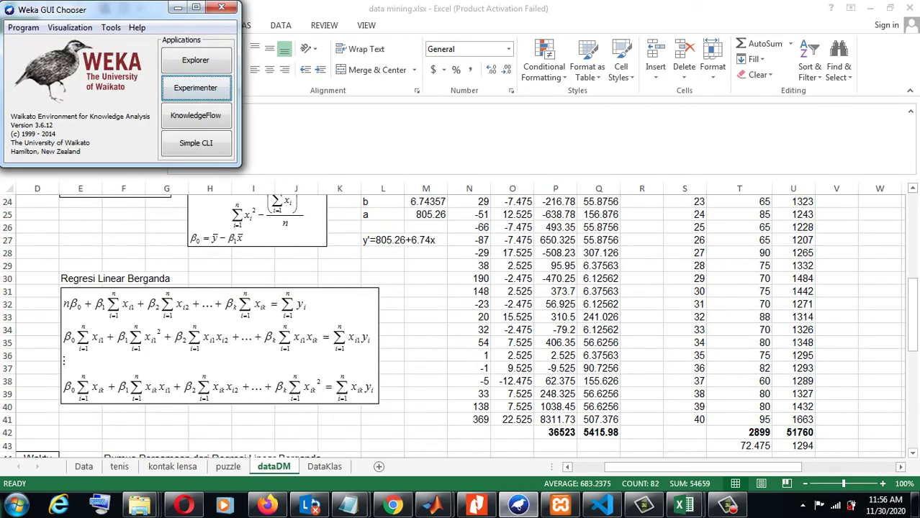
click(195, 59)
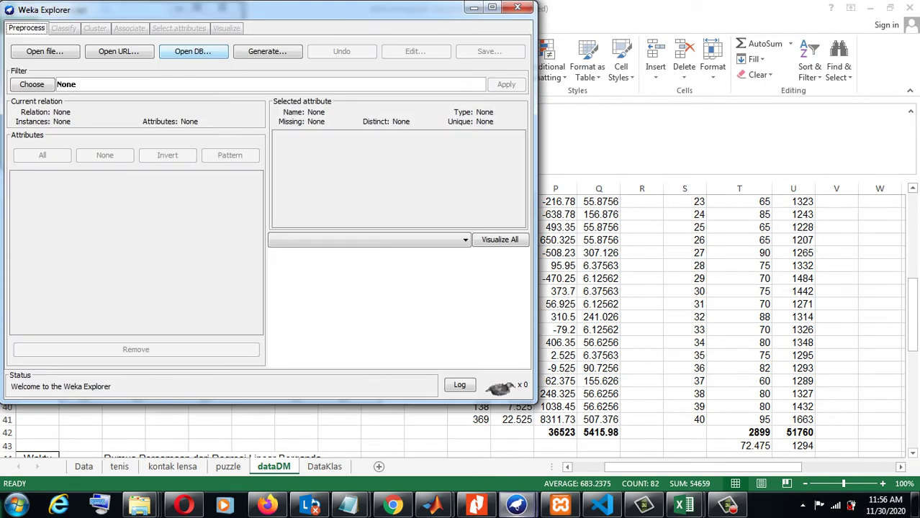
click(45, 51)
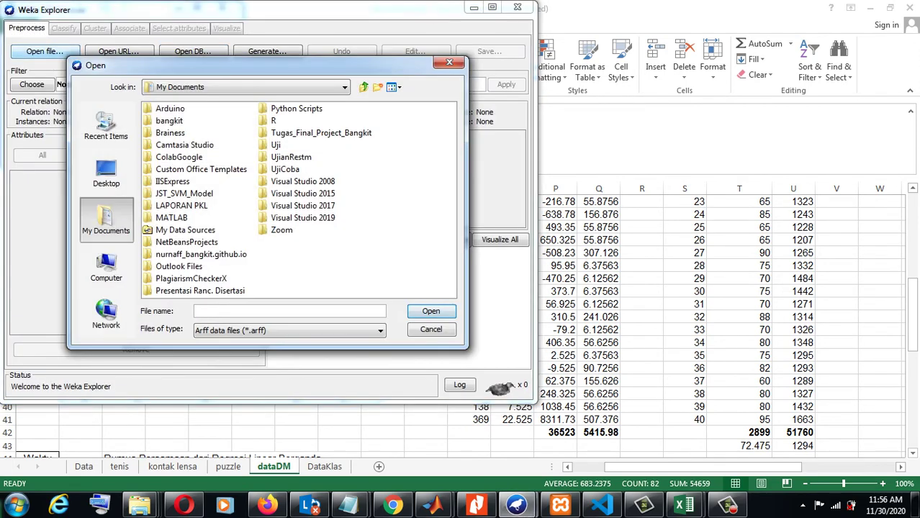
click(106, 268)
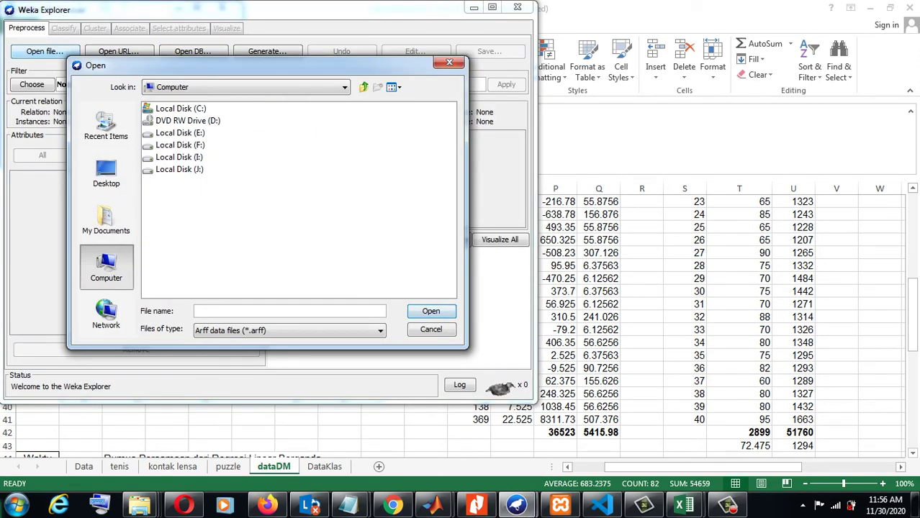
click(179, 157)
key(Return)
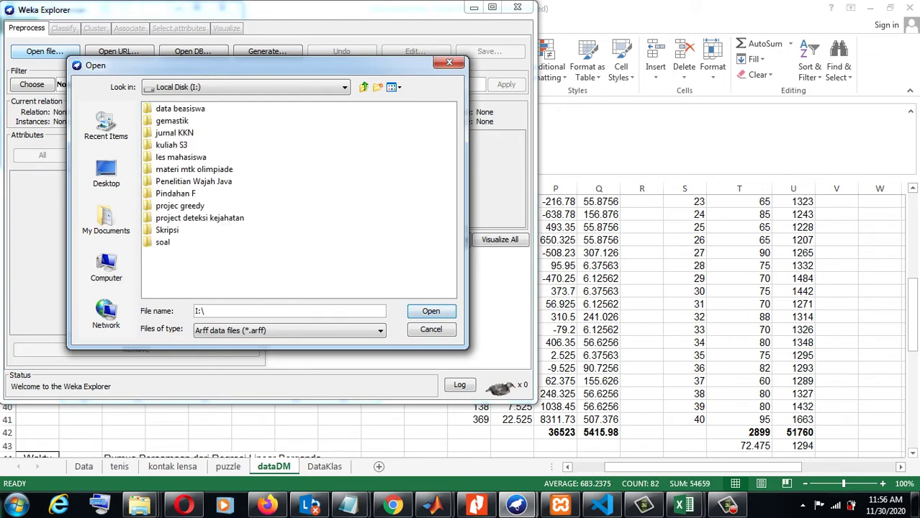
click(174, 193)
key(Return)
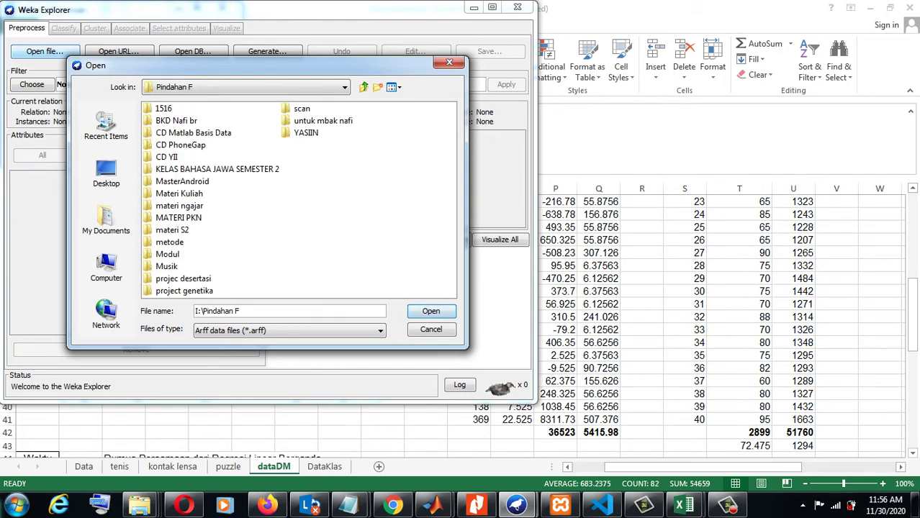
click(179, 193)
key(Return)
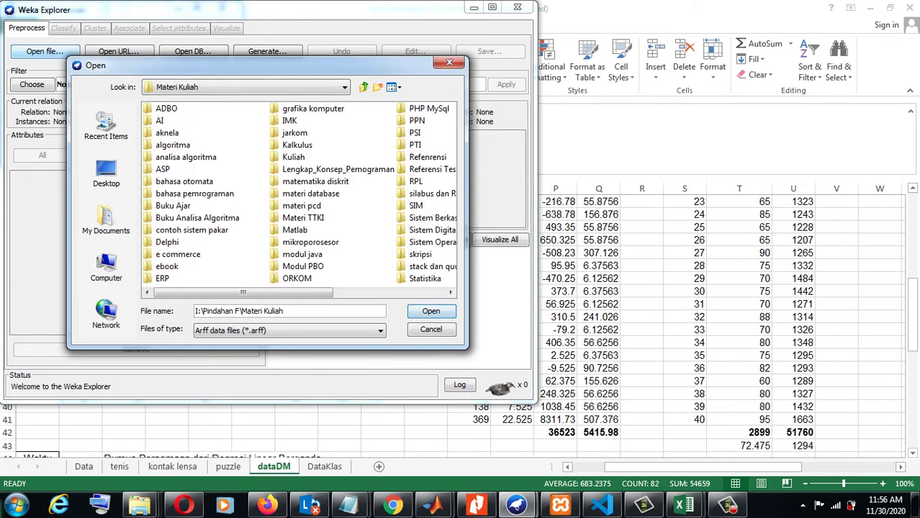
click(159, 120)
key(Return)
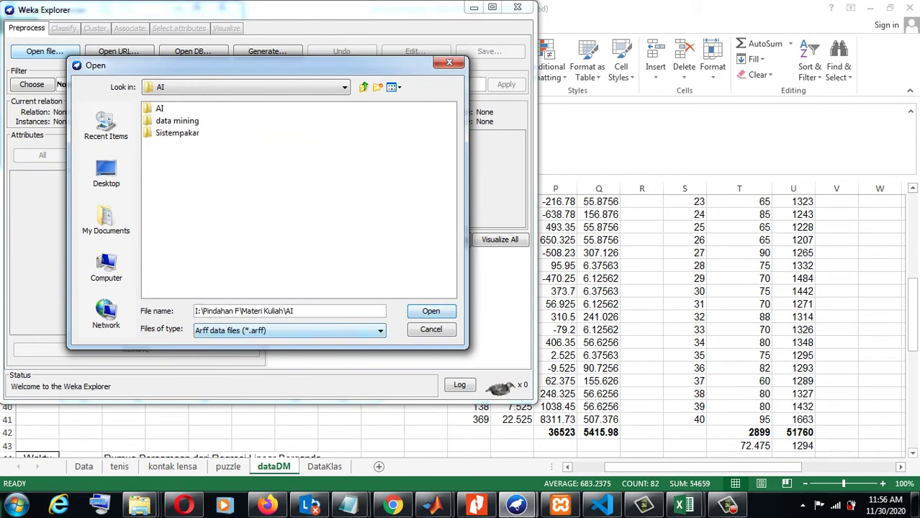
Switch the file type to CSV and load data_hafalan.csv
click(288, 331)
click(288, 388)
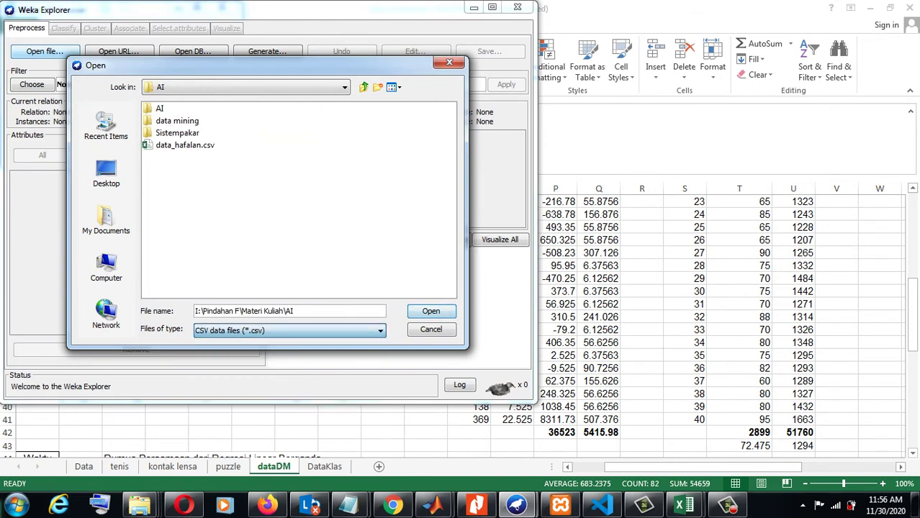
click(185, 145)
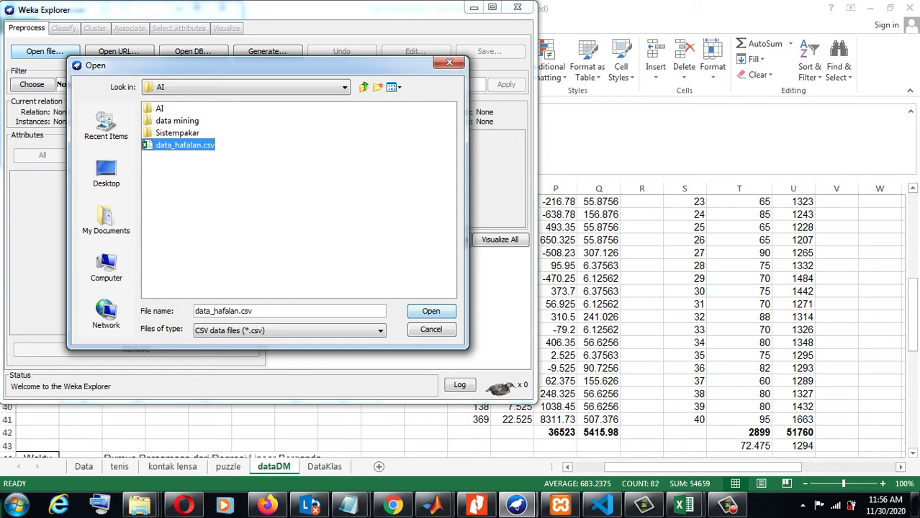
click(431, 311)
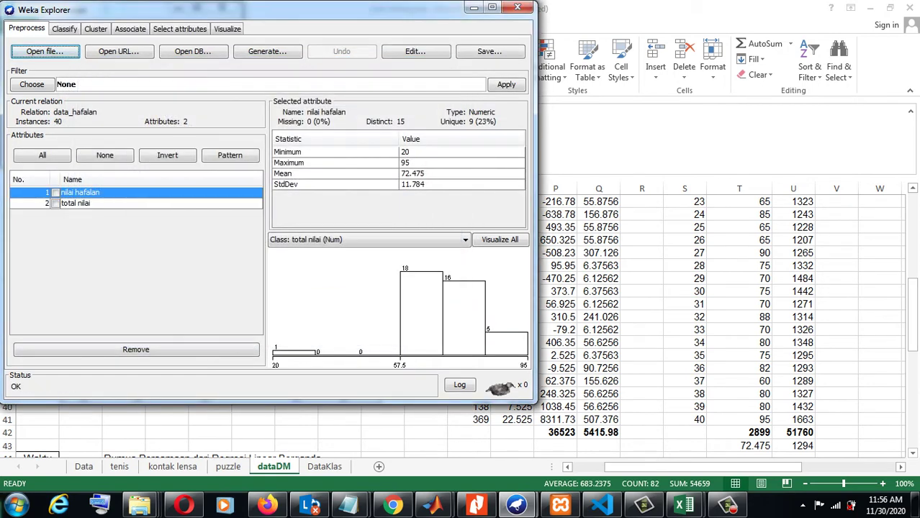
Run functions > LinearRegression on the Classify tab, yielding total nilai = 6.7436 × nilai hafalan + 805.2599
click(64, 28)
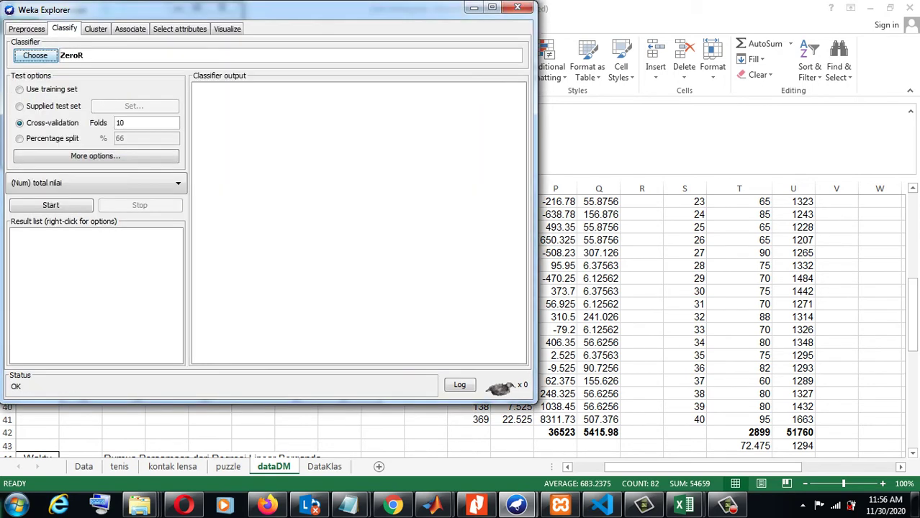
click(35, 55)
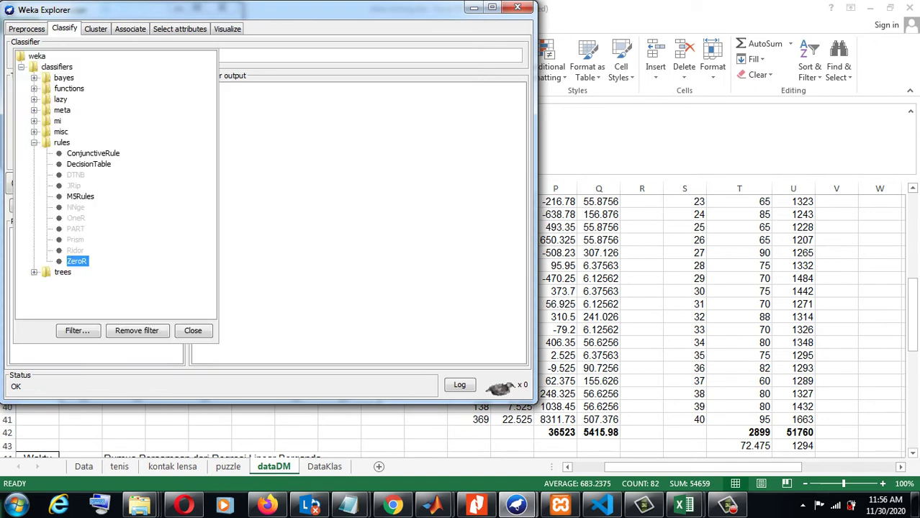
click(33, 88)
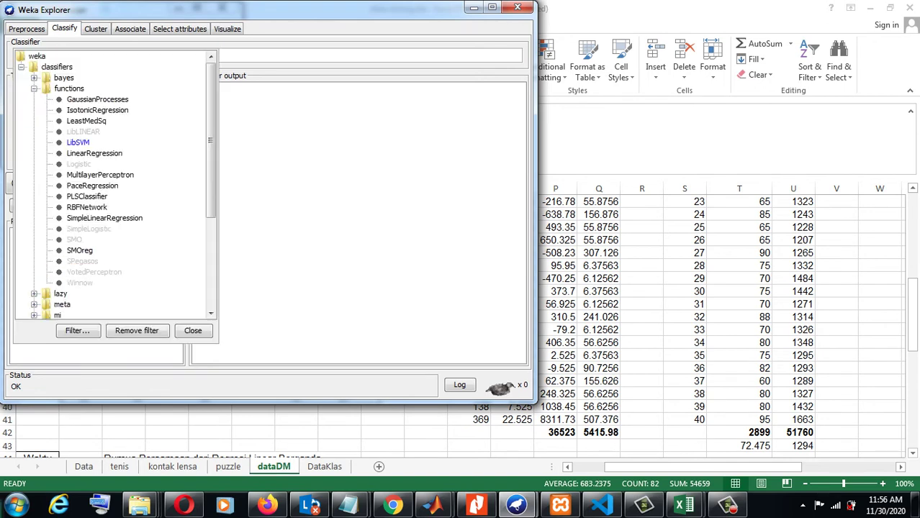
click(94, 153)
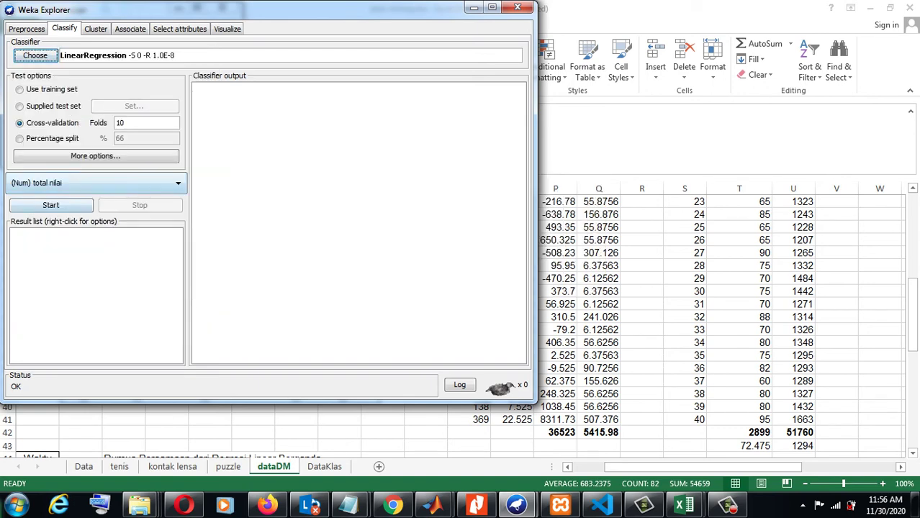
click(51, 206)
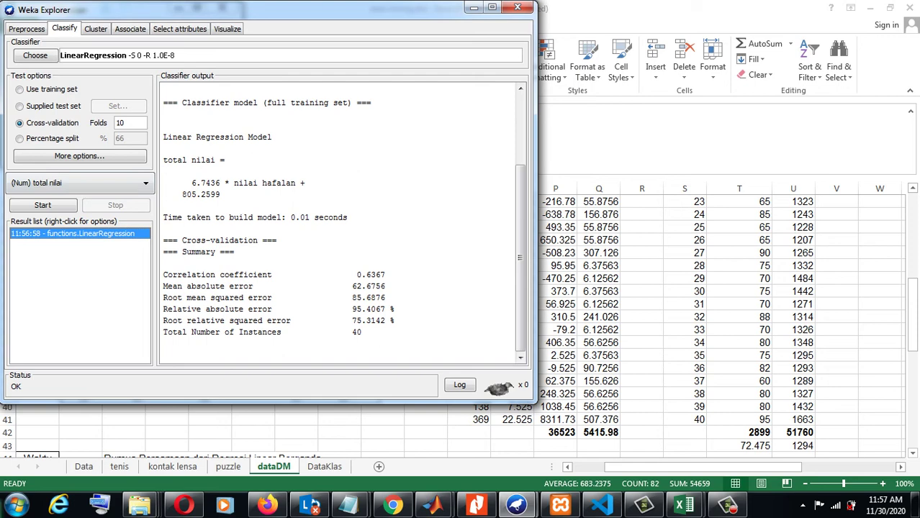
Move the Weka regression results window to the right side of the screen
key(alt+Tab)
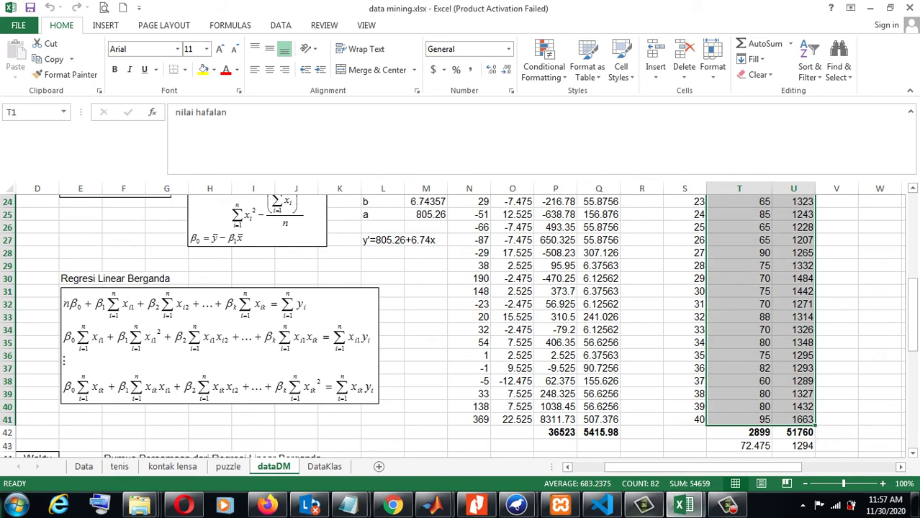
click(516, 506)
click(590, 432)
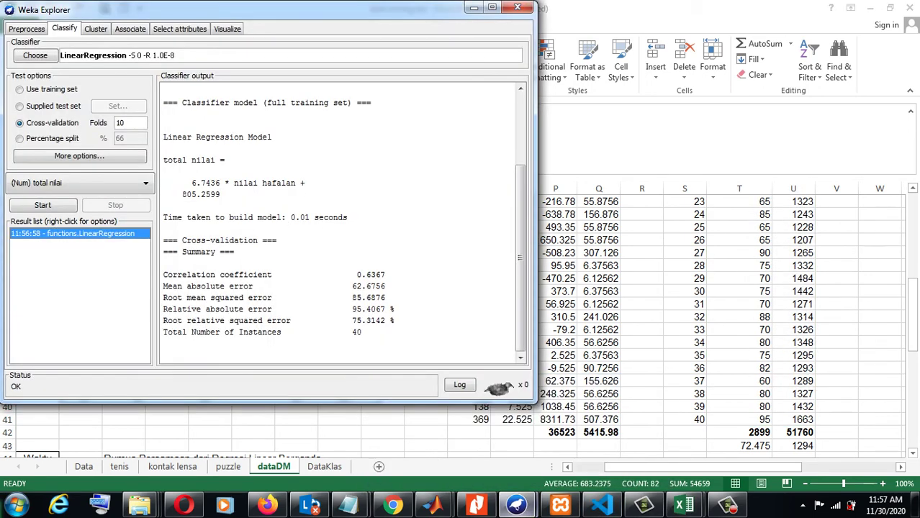
key(super)
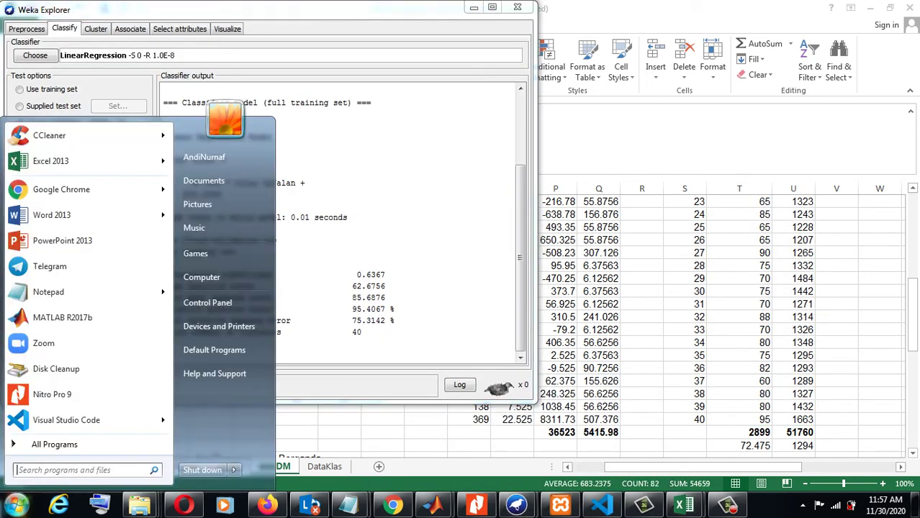
key(Escape)
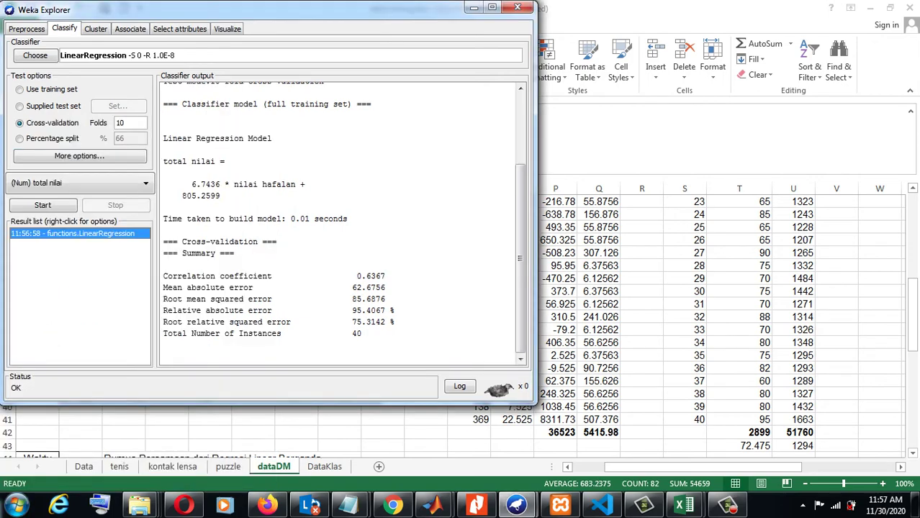
mouse_move(216, 9)
mouse_down()
mouse_move(483, 62)
mouse_move(630, 42)
mouse_up()
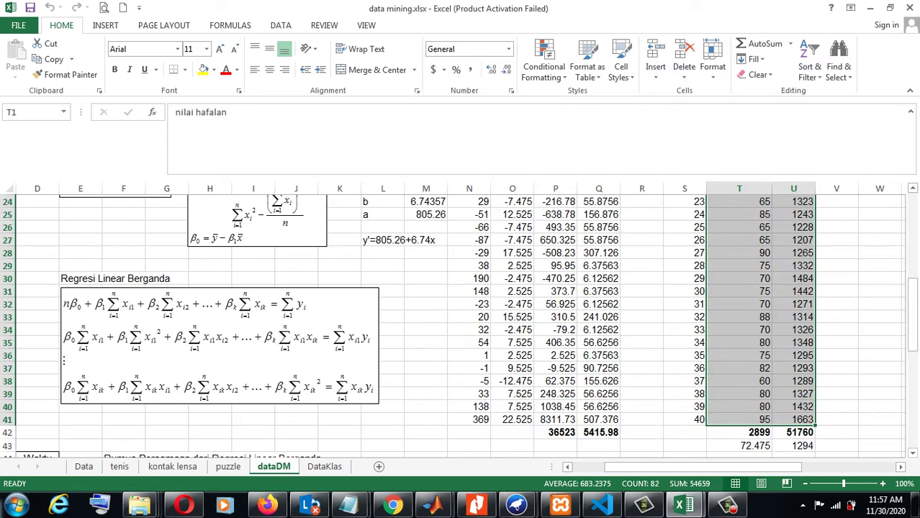
Snap Excel to the left screen half and enter y'=805.26+6.74x again in cell L28
key(super+Left)
click(384, 255)
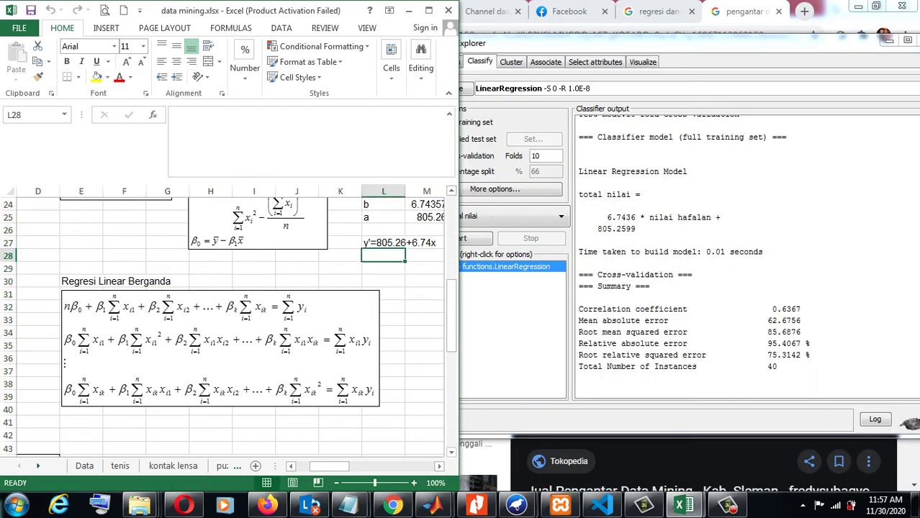
text(y'=805.26+6.74x)
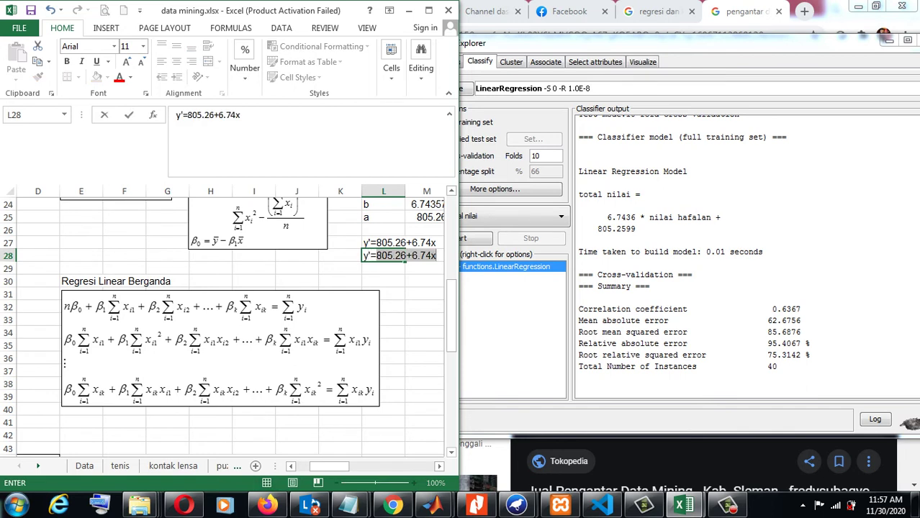
key(BackSpace)
text(6)
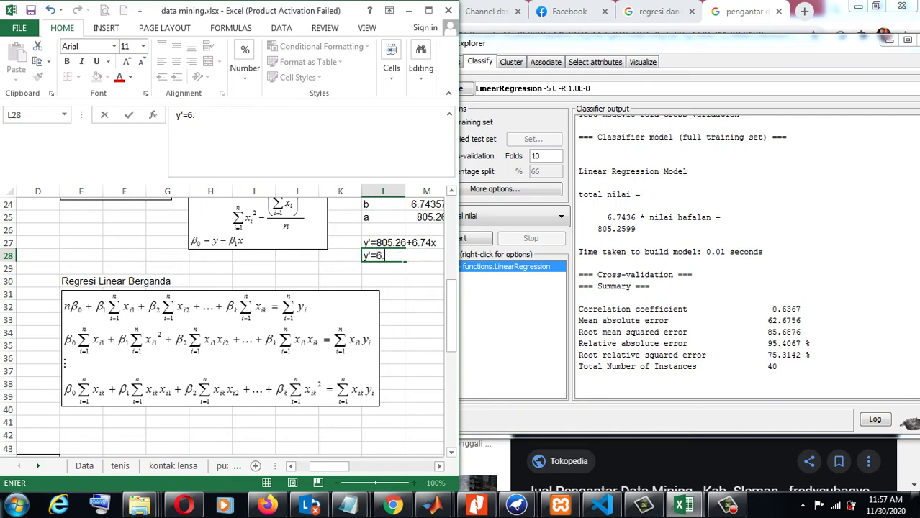
text(.74)
key(BackSpace)
key(BackSpace)
key(BackSpace)
key(BackSpace)
text(805.26+6.74x)
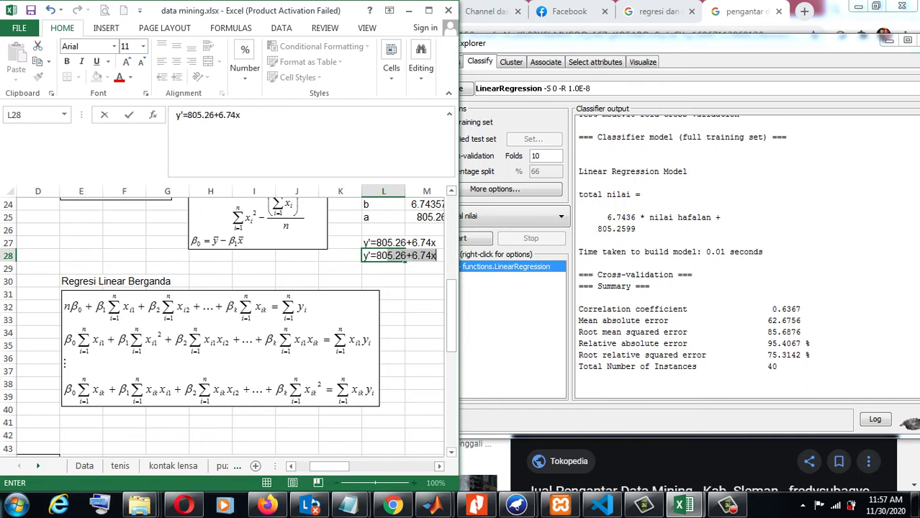
key(shift+Left)
key(shift+Right)
key(shift+Right)
key(shift+Right)
key(shift+Right)
key(shift+Right)
key(shift+Right)
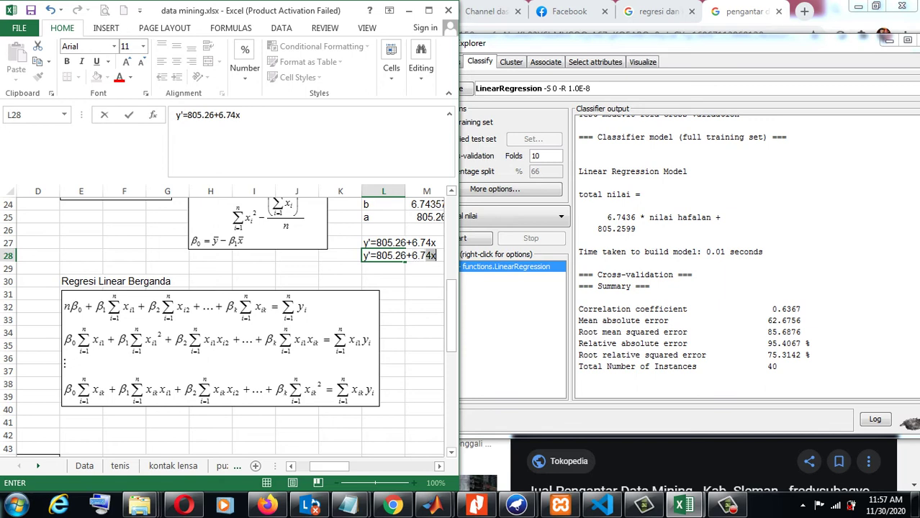
key(shift+Right)
key(shift+Right)
key(Return)
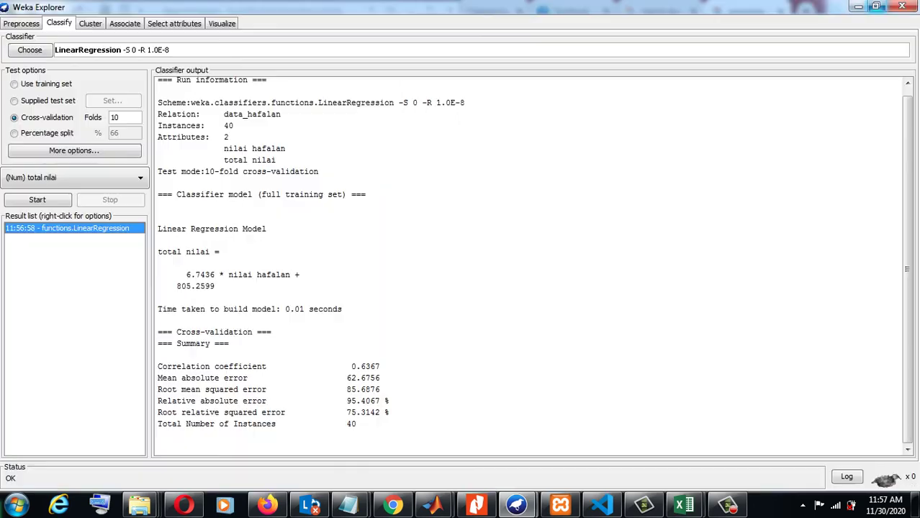
Maximize then restore Weka Explorer, and return Excel to full screen scrolled to the top
click(907, 40)
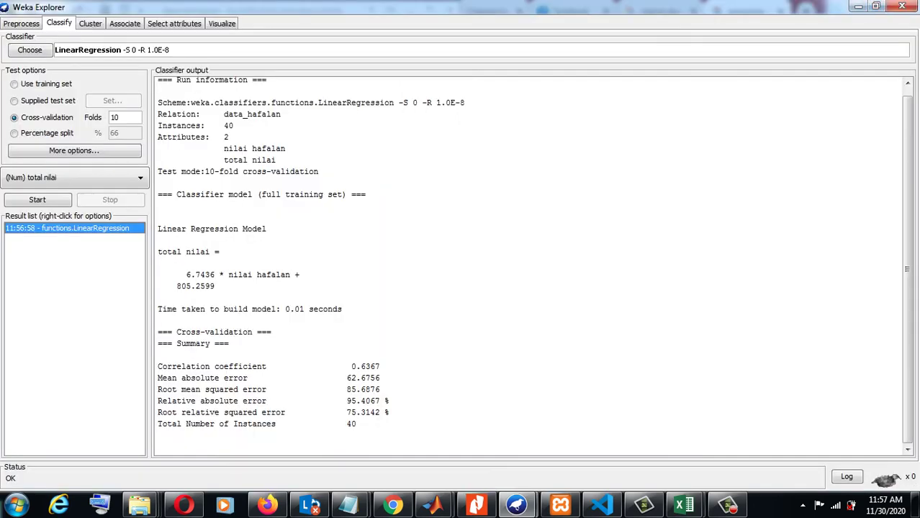
click(875, 6)
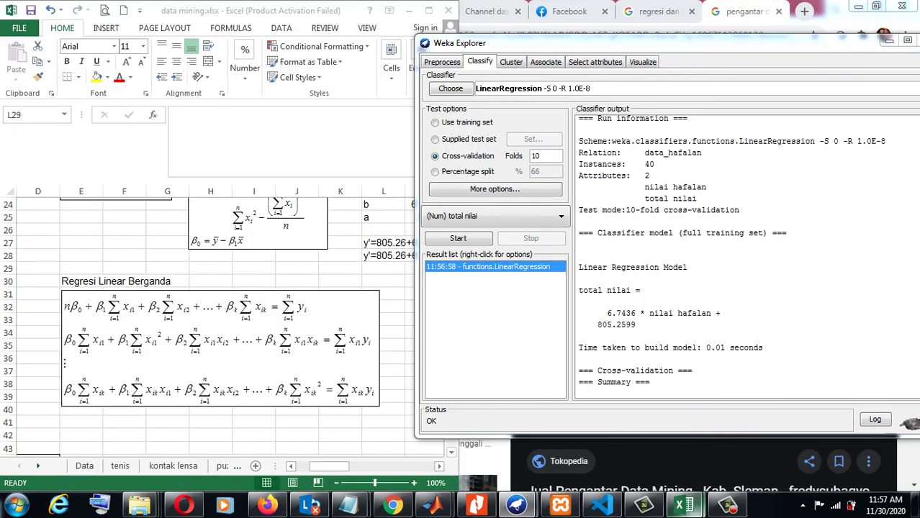
mouse_move(681, 506)
click(745, 416)
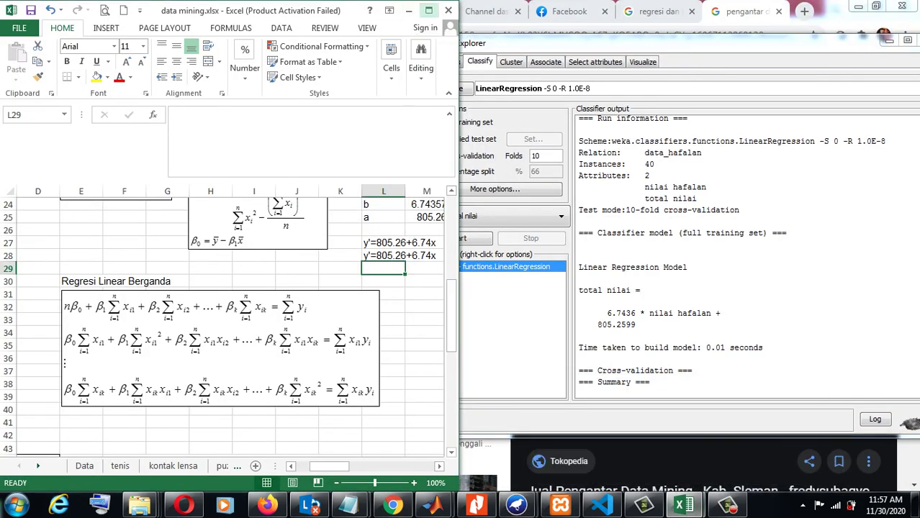
click(428, 10)
drag(911, 314, 912, 230)
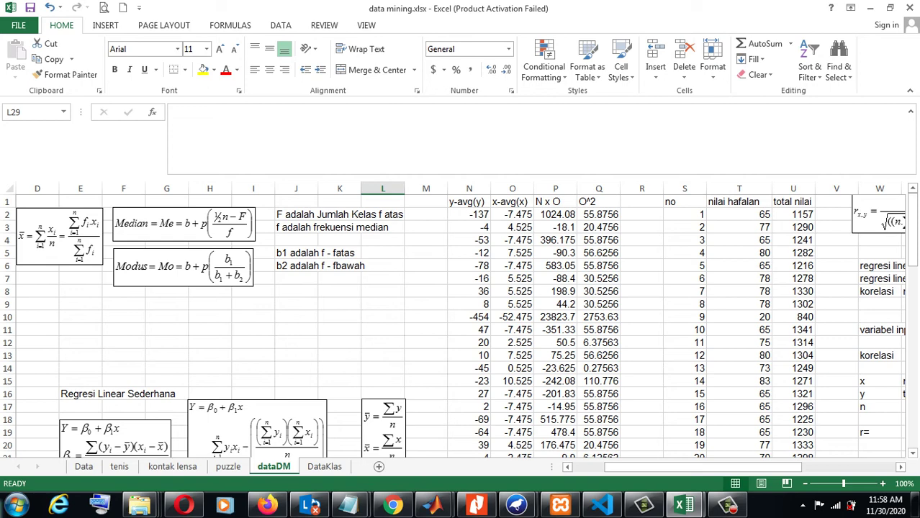
Scroll right to the correlation section and inspect =CORREL(T2:T41,U2:U41), giving r = 0.70702
click(879, 214)
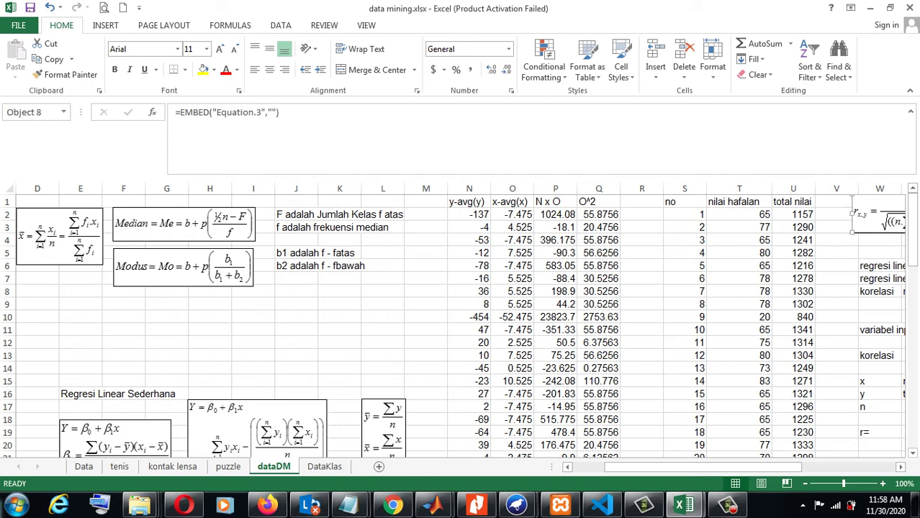
scroll(461, 321, right, 3)
scroll(461, 320, right, 1)
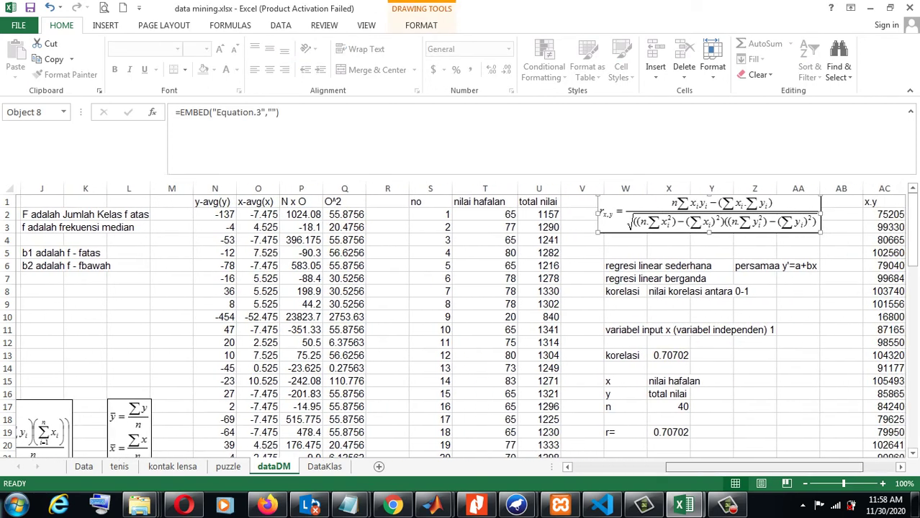
scroll(460, 321, right, 1)
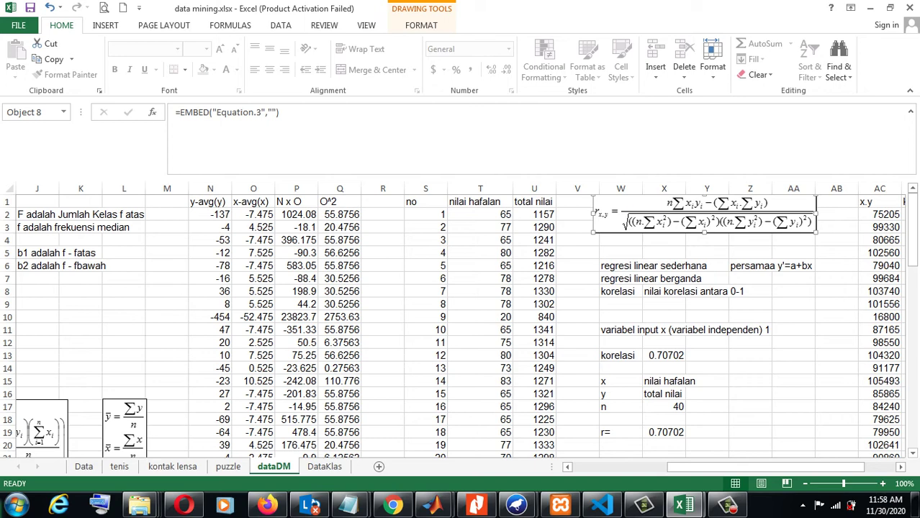
click(664, 355)
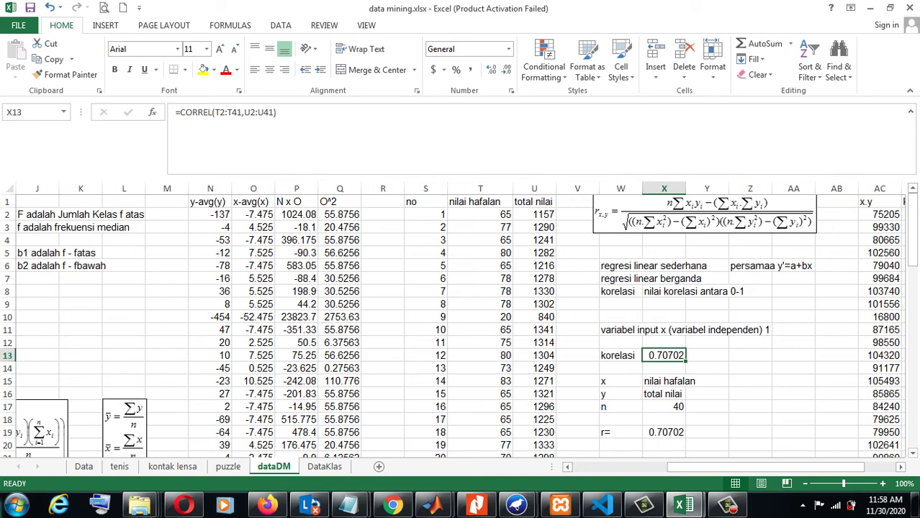
click(578, 266)
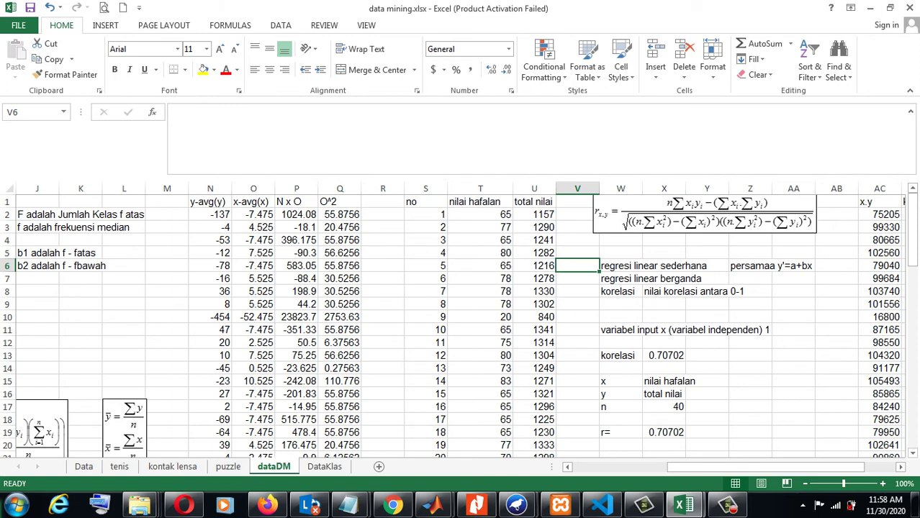
click(704, 213)
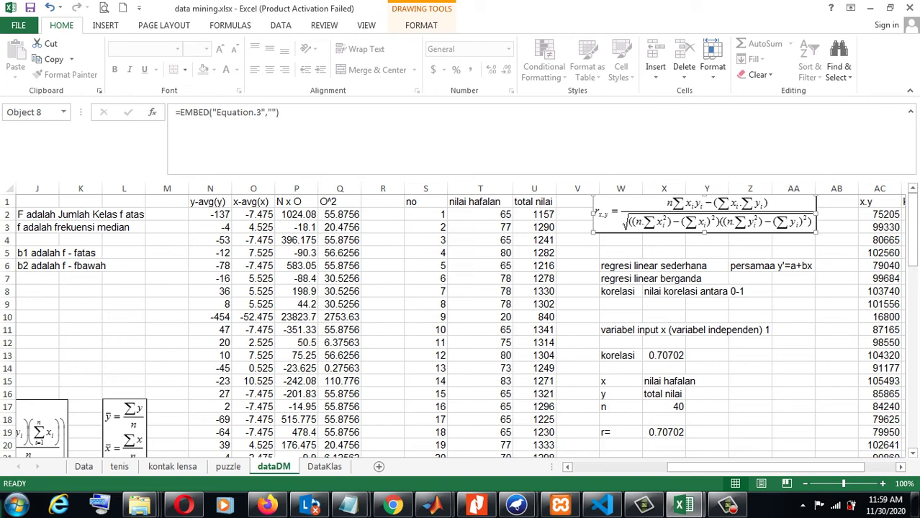
Select the β1 regression equation in the dataDM sheet
drag(765, 468, 703, 467)
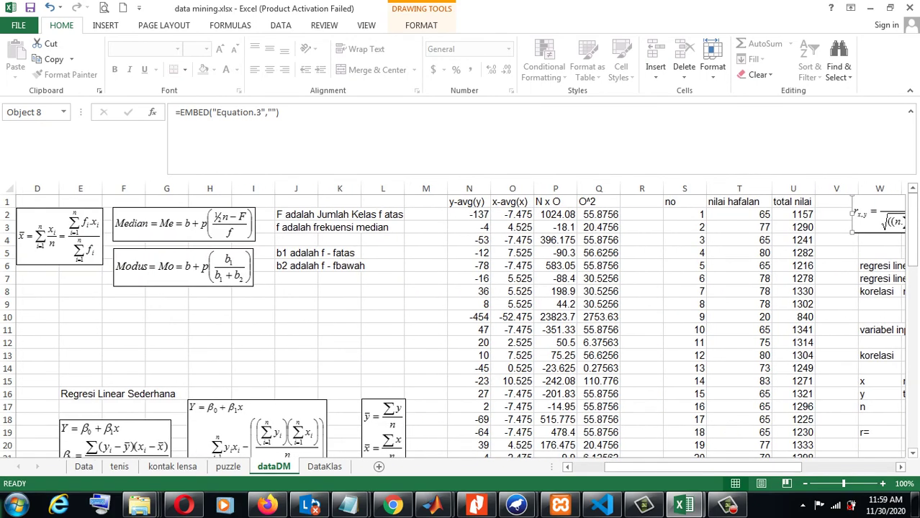
drag(912, 230, 912, 273)
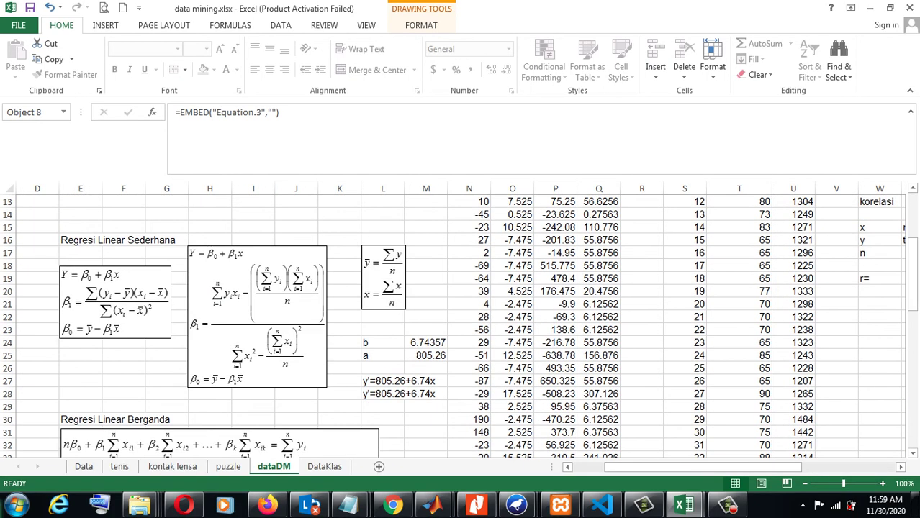
key(Tab)
key(Tab)
key(Tab)
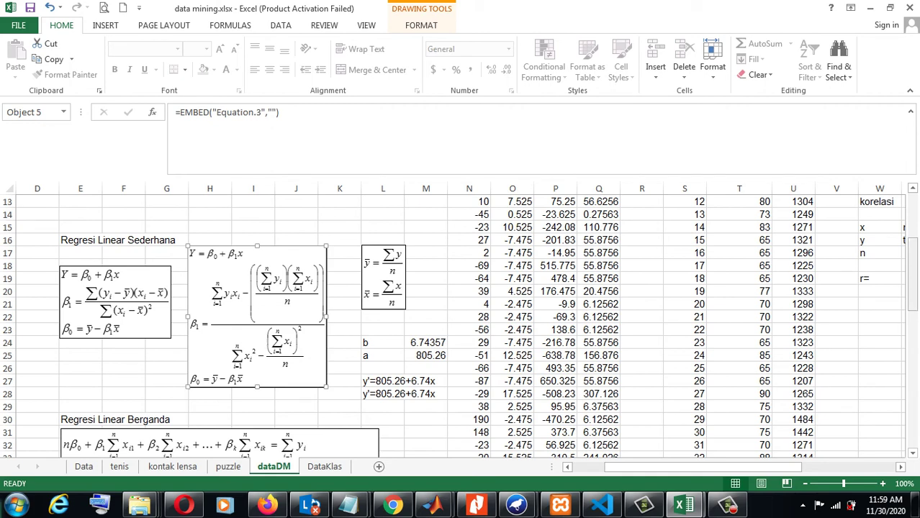
Scroll down to the Regresi Linear Berganda table at row 44 and select its Jarak and Waktu headings
scroll(461, 328, down, 1)
scroll(460, 328, down, 1)
scroll(461, 327, down, 1)
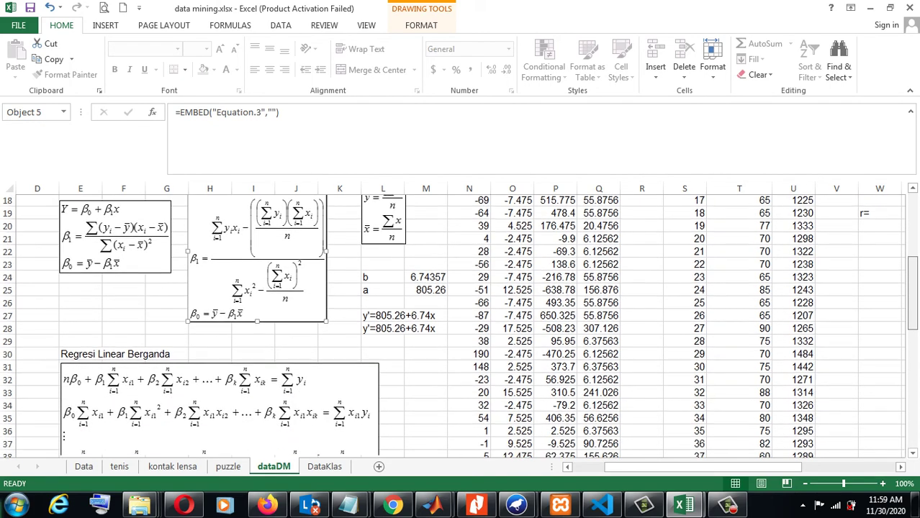
scroll(461, 328, down, 1)
scroll(461, 327, down, 1)
scroll(461, 328, down, 1)
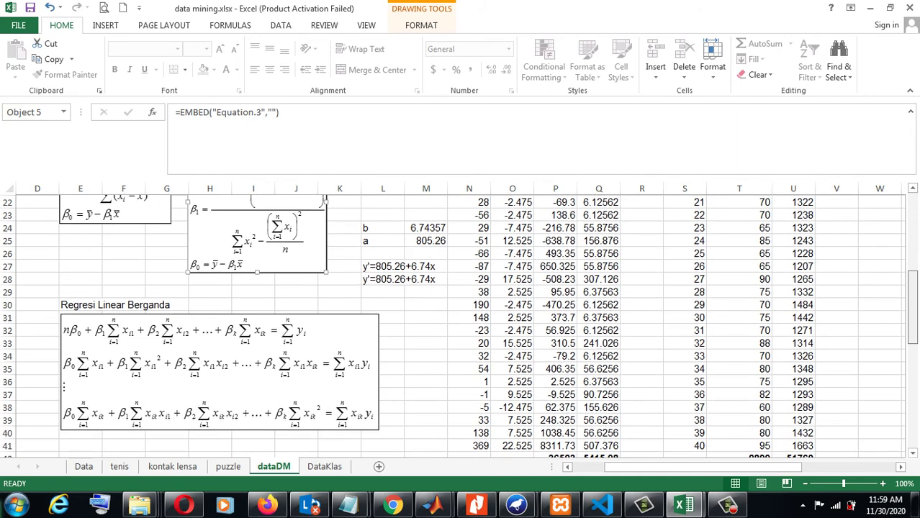
scroll(461, 327, down, 1)
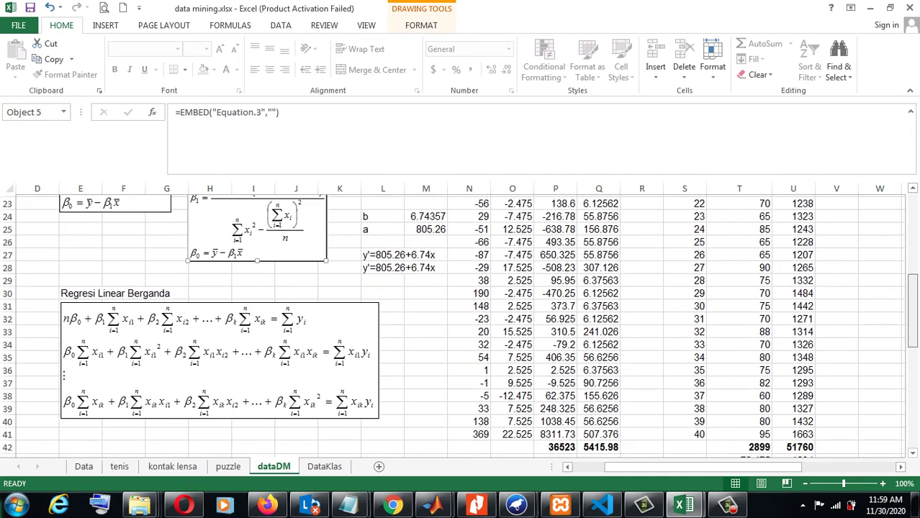
scroll(461, 328, left, 3)
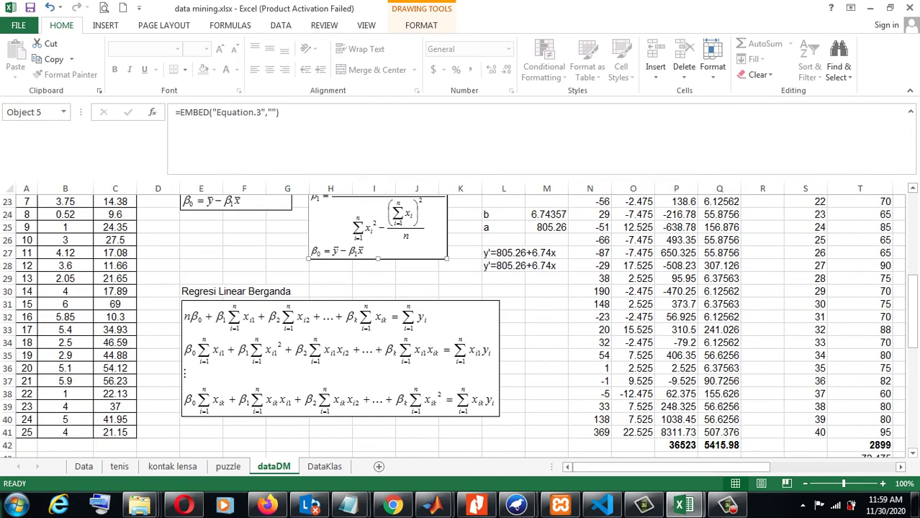
scroll(461, 327, down, 1)
scroll(461, 328, down, 2)
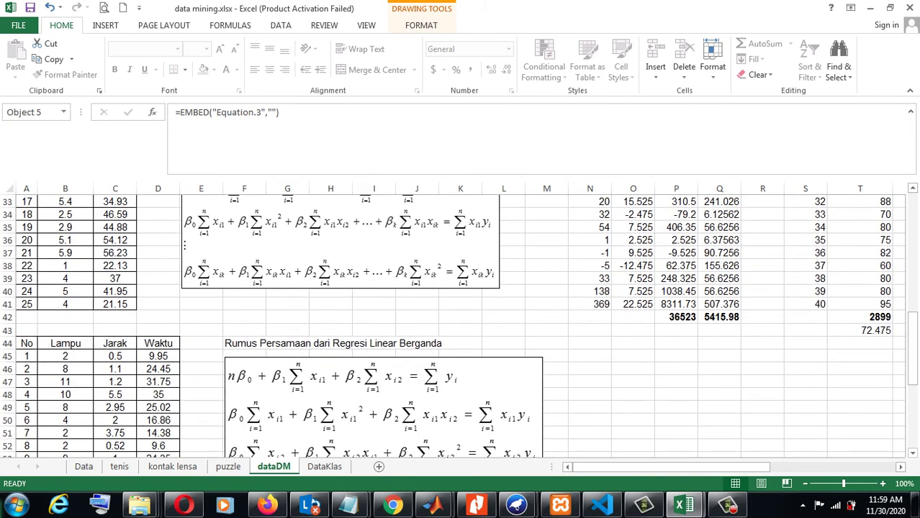
click(115, 343)
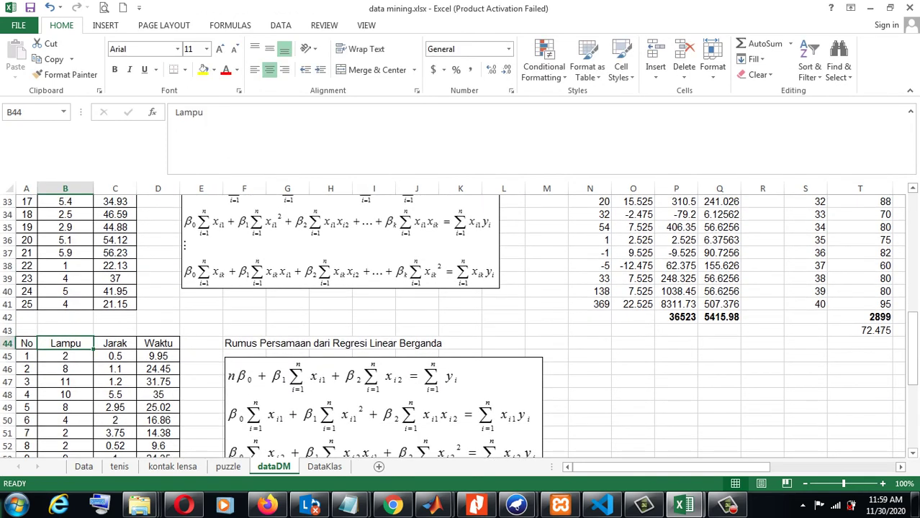
click(158, 344)
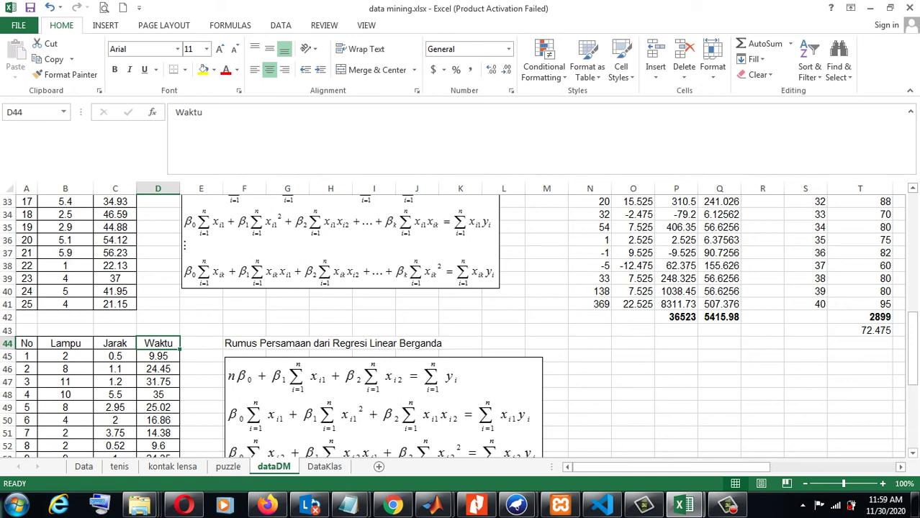
Check the browser's regresi dan korelasi book results, then return to data mining.xlsx
click(392, 505)
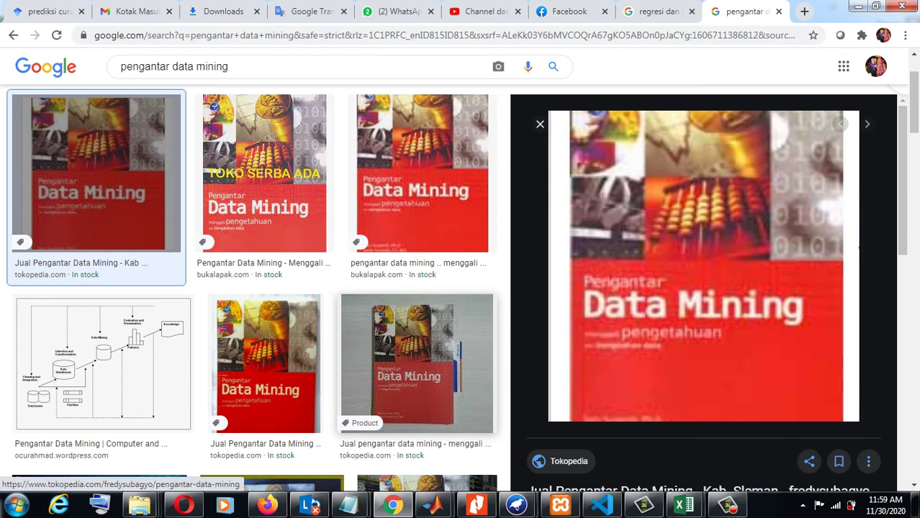
click(659, 11)
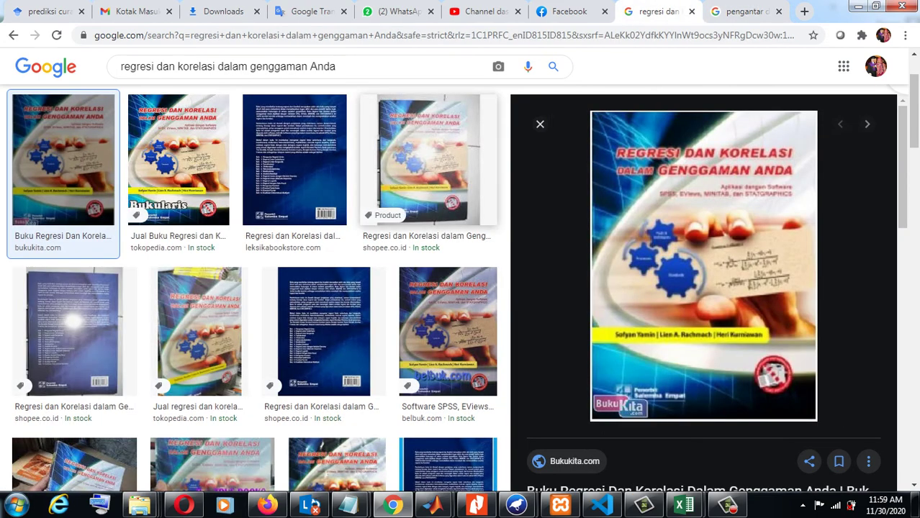
click(684, 505)
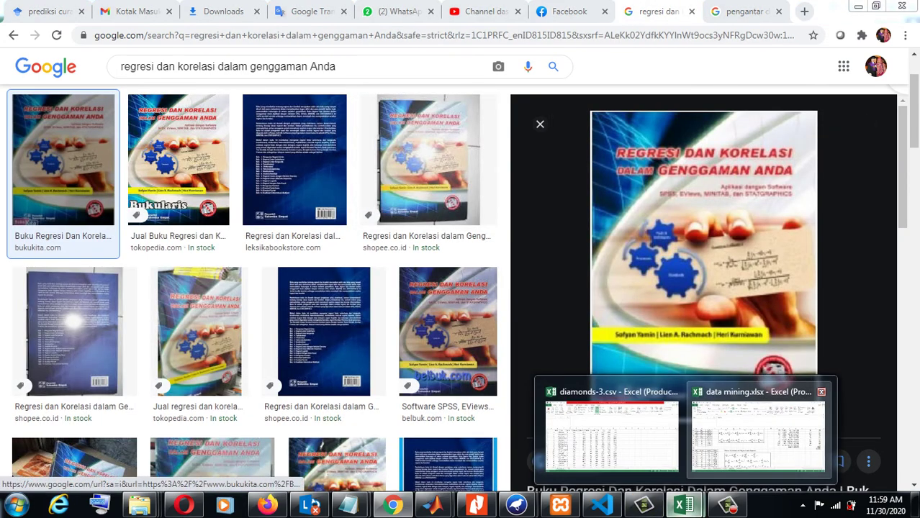
click(758, 436)
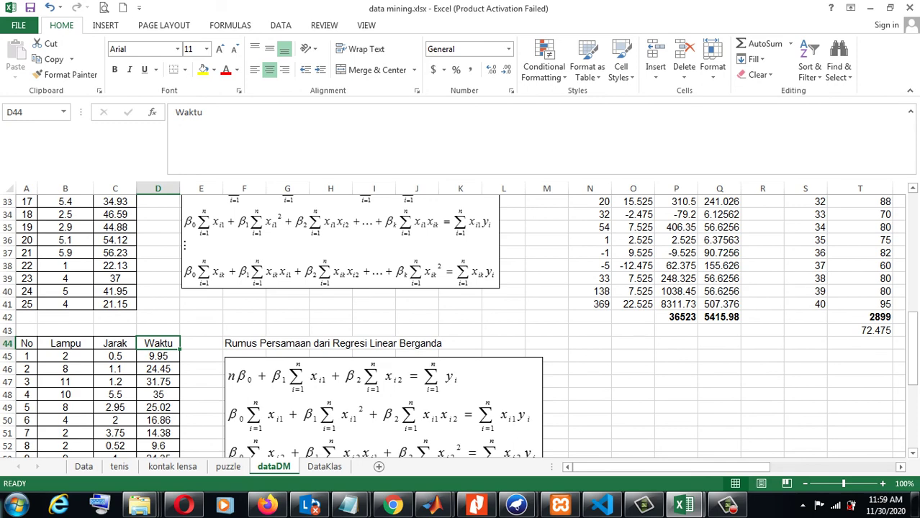
Show rows 14–33 and columns I–AB with b = 6.74357, a = 805.26 and r = 0.70702
drag(913, 349, 913, 223)
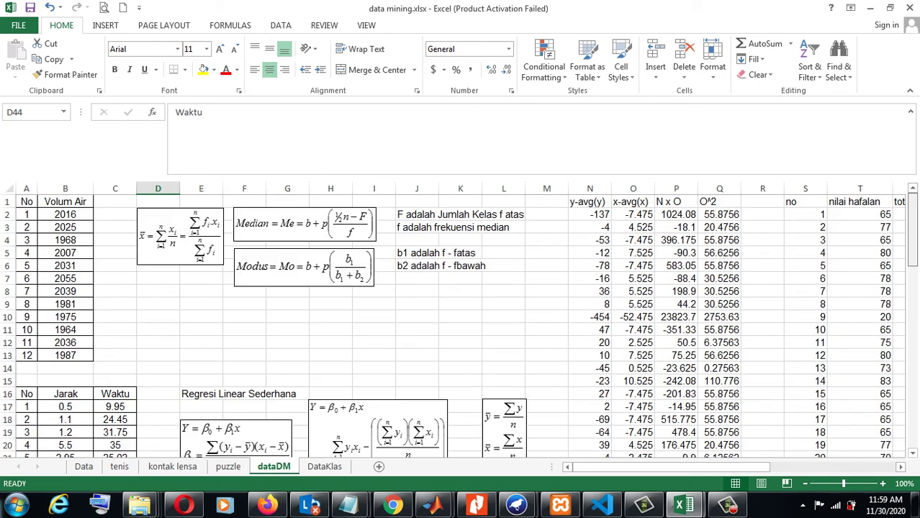
scroll(461, 323, down, 1)
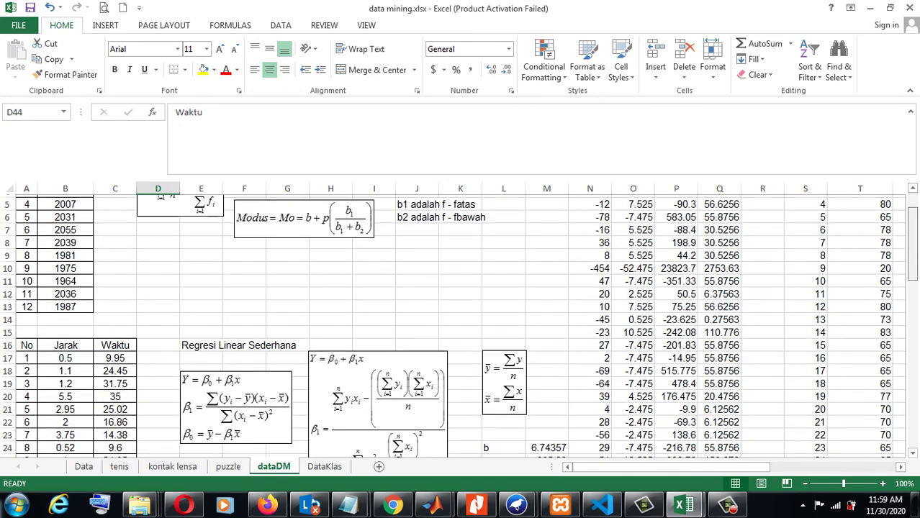
scroll(461, 324, down, 1)
scroll(461, 324, down, 2)
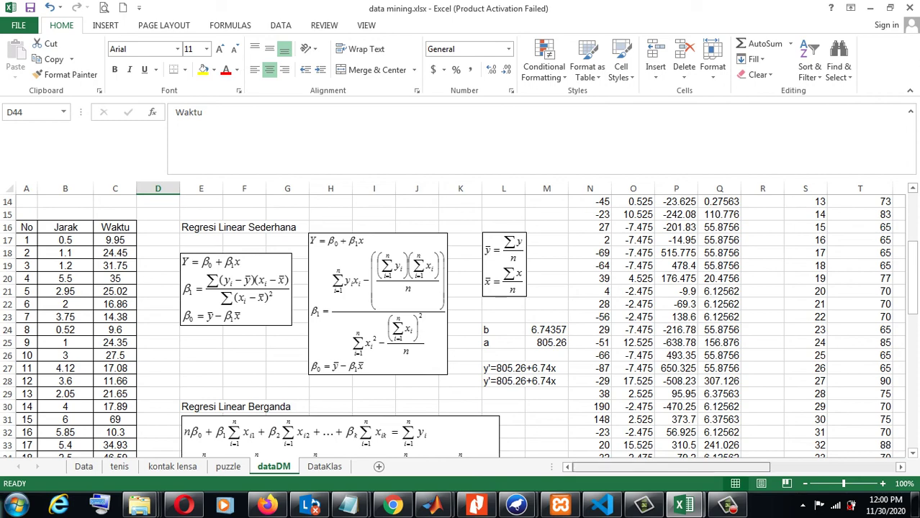
drag(669, 467, 755, 467)
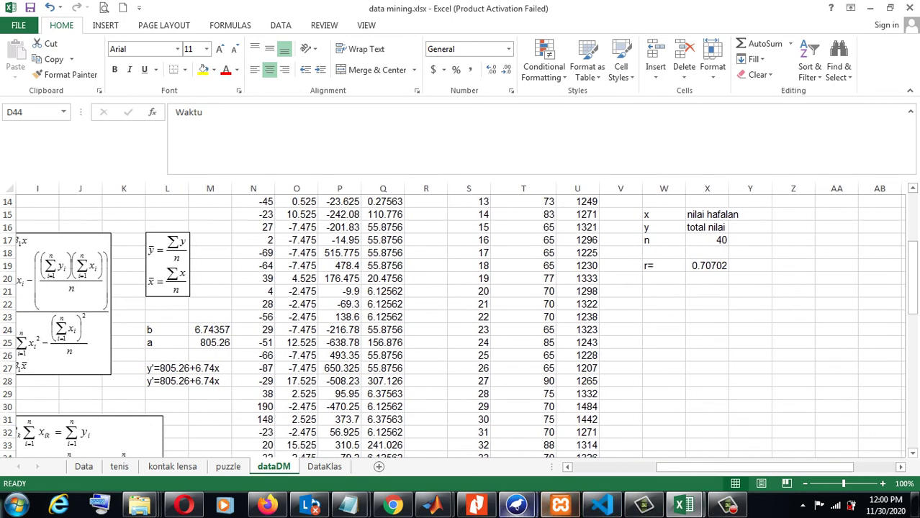
mouse_move(727, 507)
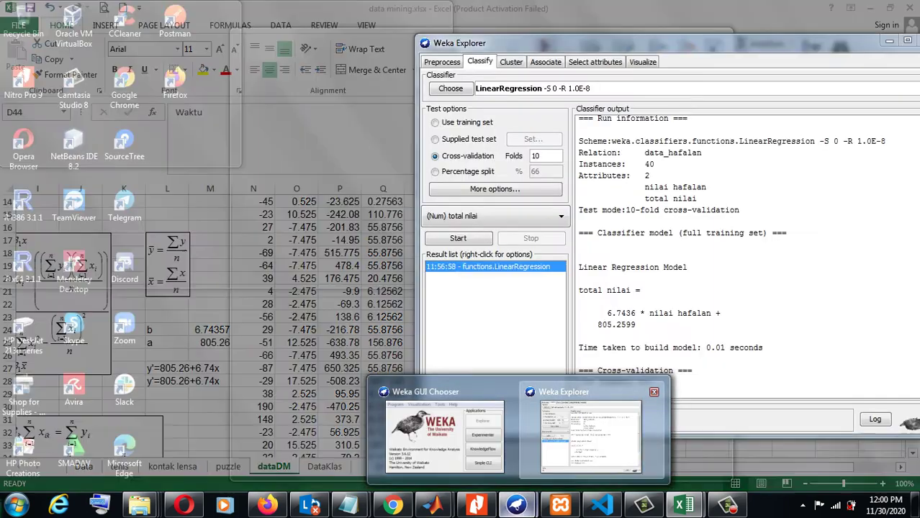
Bring Weka Explorer forward and show its cross-validation summary with correlation 0.6367
click(591, 435)
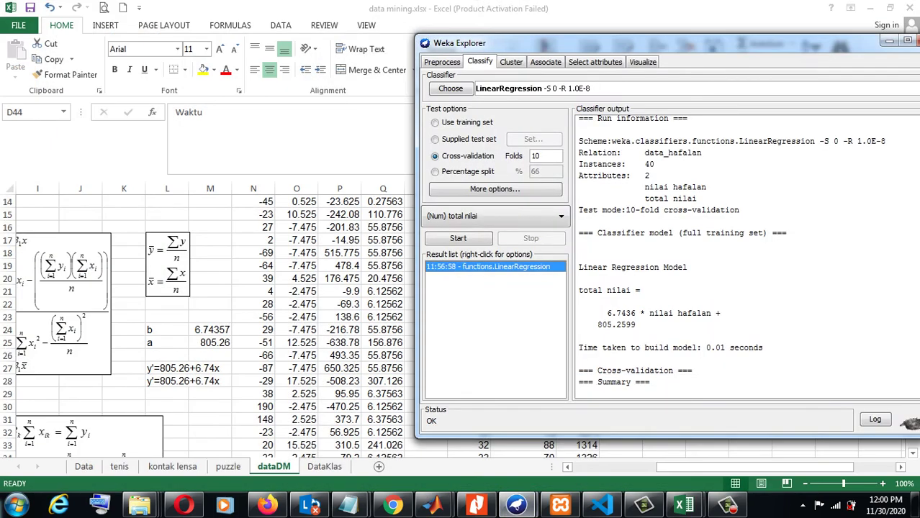
drag(518, 42, 327, 60)
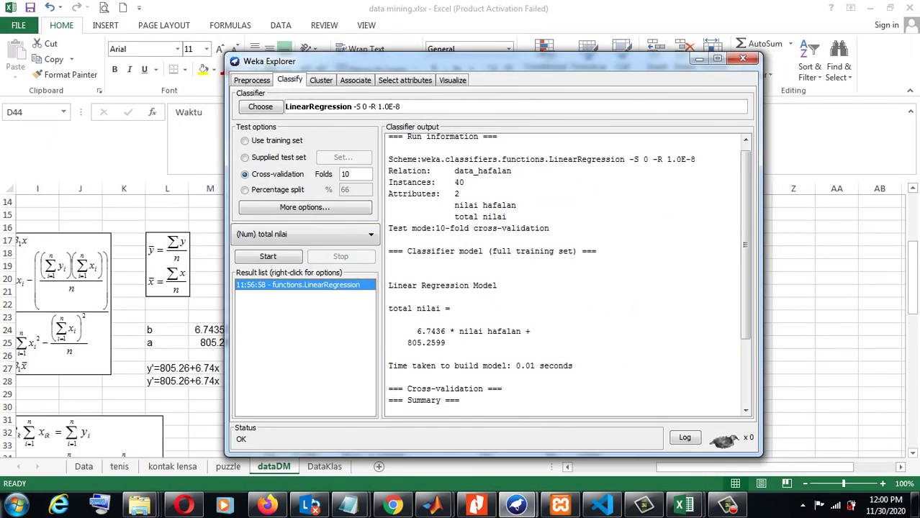
scroll(567, 274, down, 2)
scroll(567, 274, down, 1)
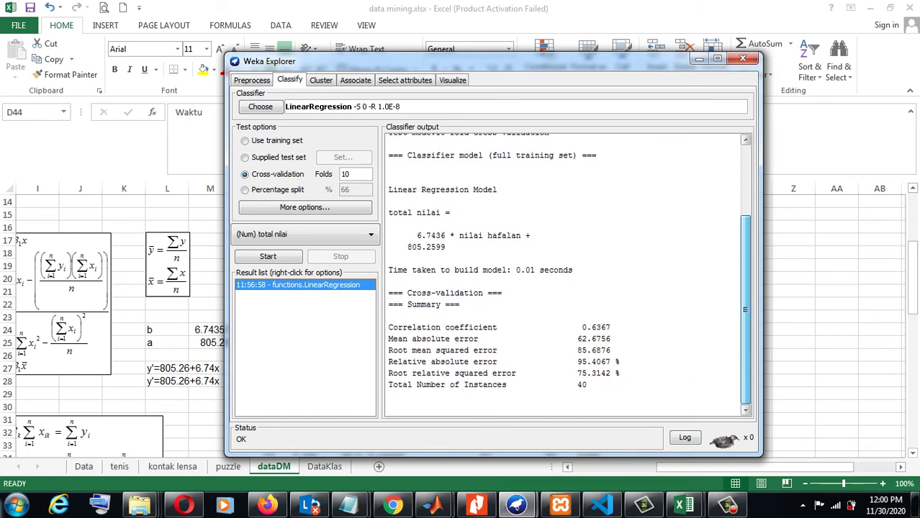